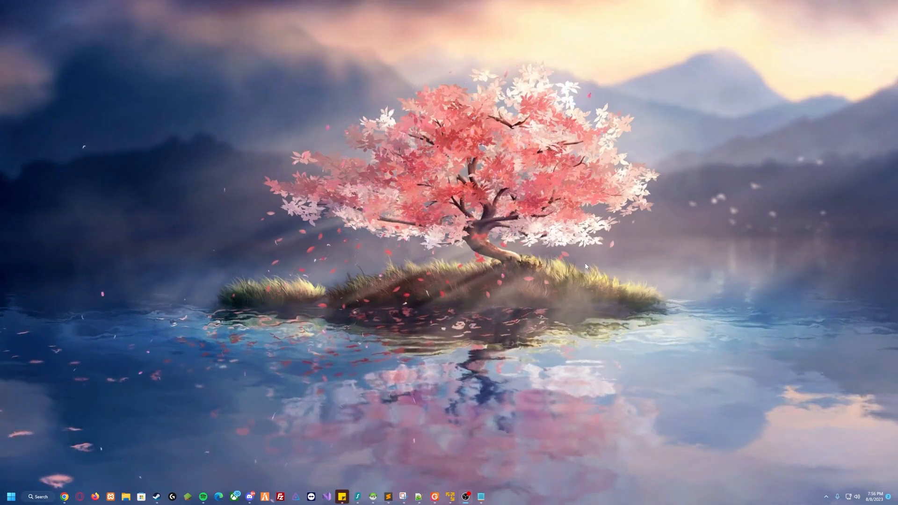
Start Chrome in the Windows 11 virtual machine, restore the previous pages and bring up the XAMPP download page
left_click(450, 497)
left_click(447, 454)
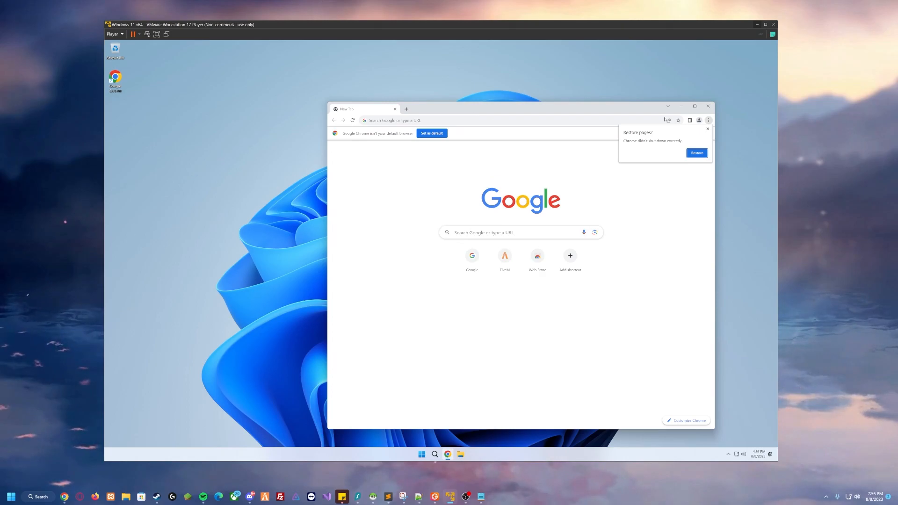
left_click(697, 153)
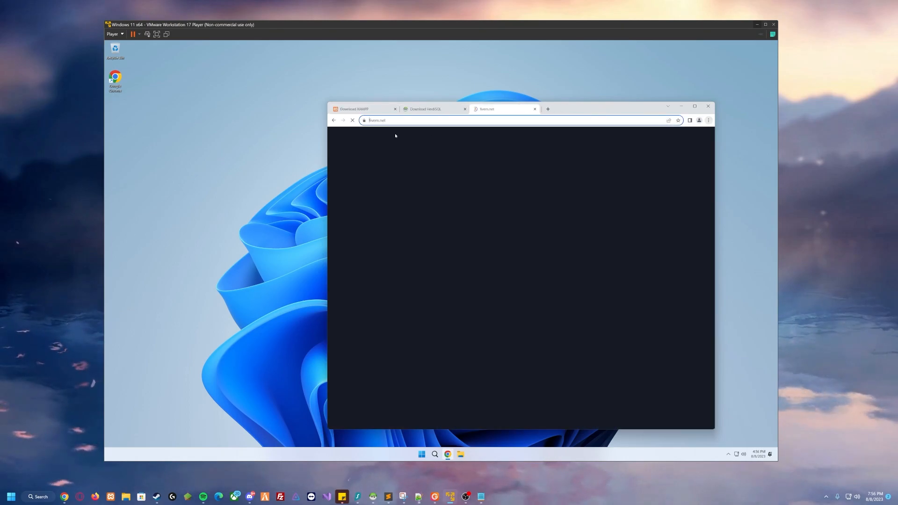
left_click(355, 109)
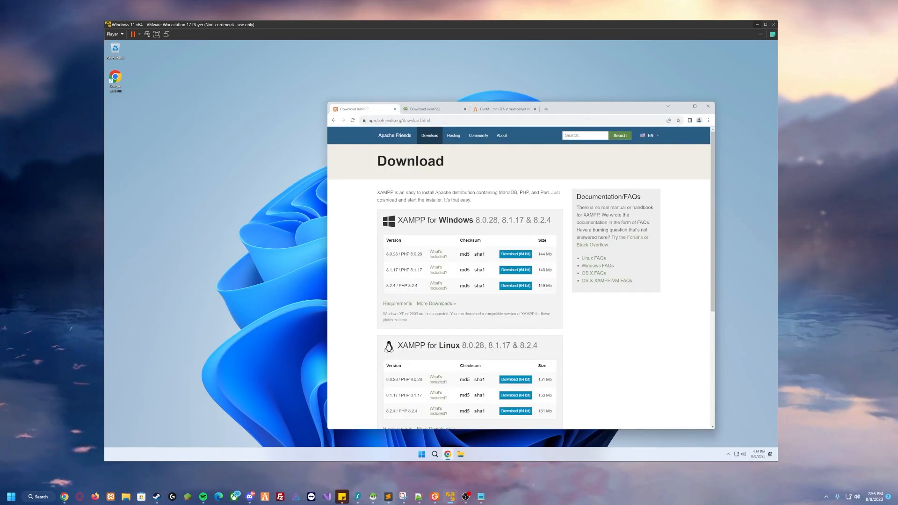
left_click_drag(579, 114, 520, 91)
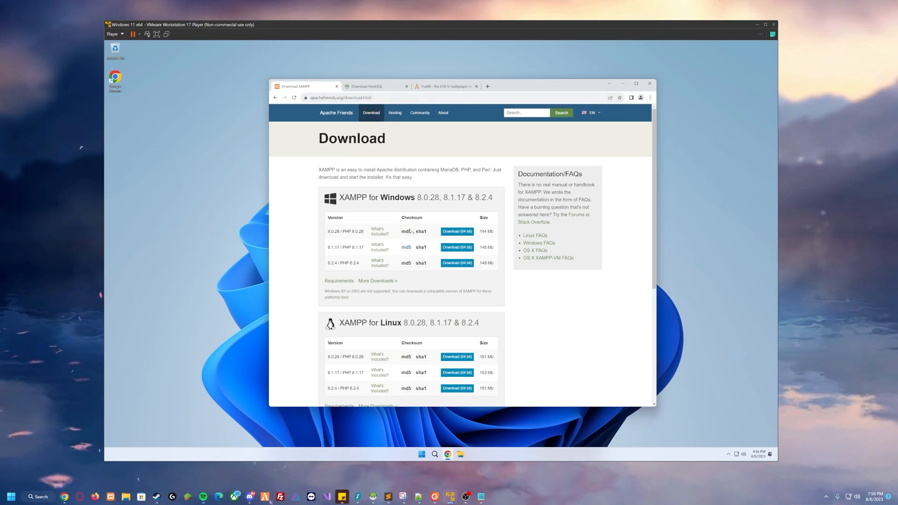
Download the 64-bit XAMPP 8.0.28 installer for Windows and check the progress of the download
scroll(392, 204, "down", 3)
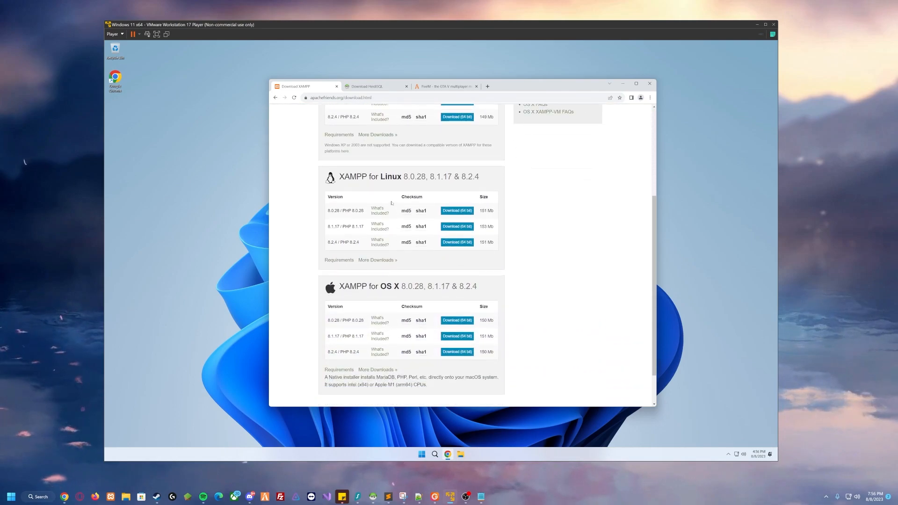
scroll(415, 185, "down", 1)
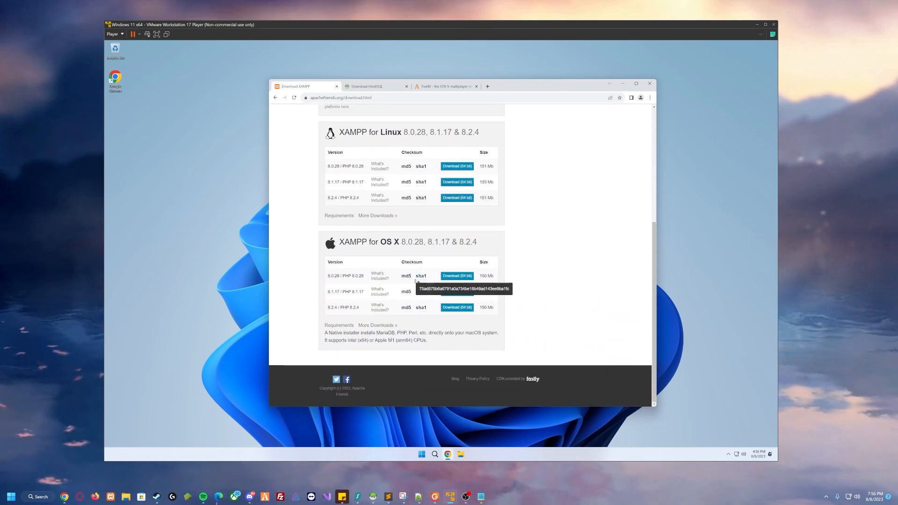
scroll(415, 280, "up", 1)
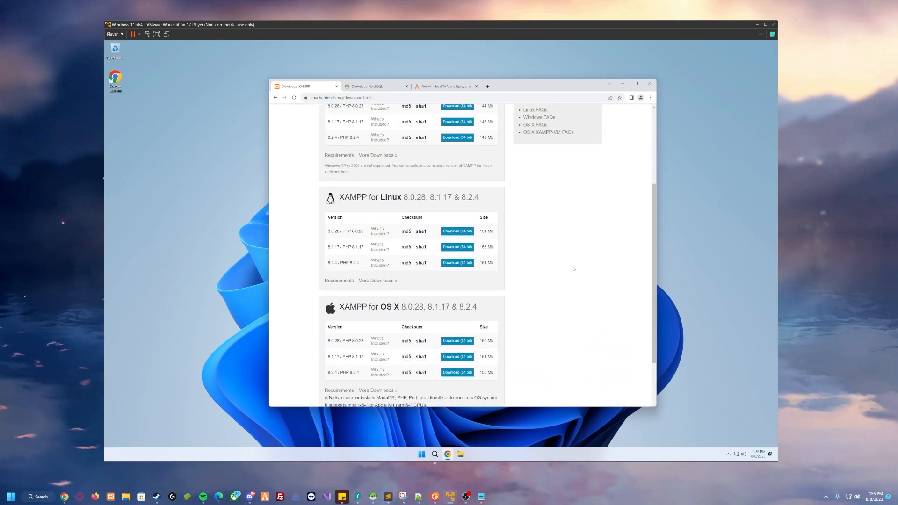
scroll(563, 271, "up", 3)
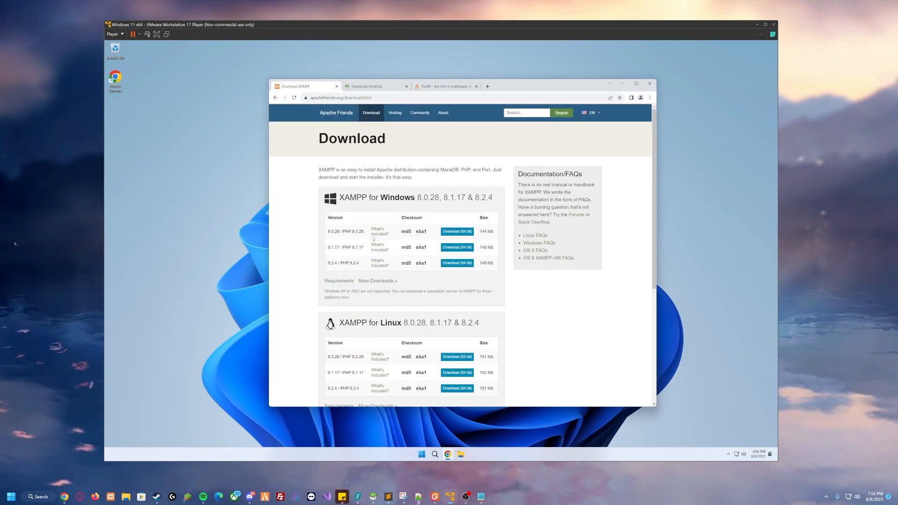
left_click(462, 233)
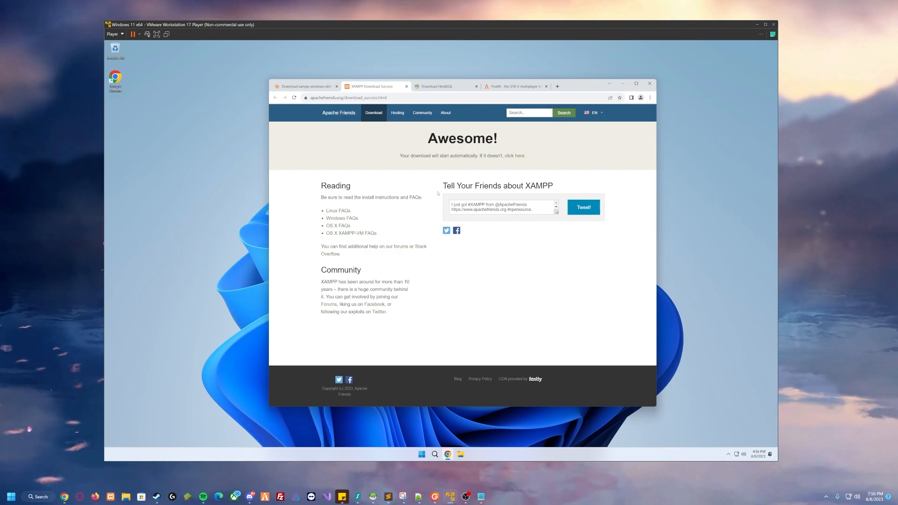
left_click(649, 98)
left_click(650, 99)
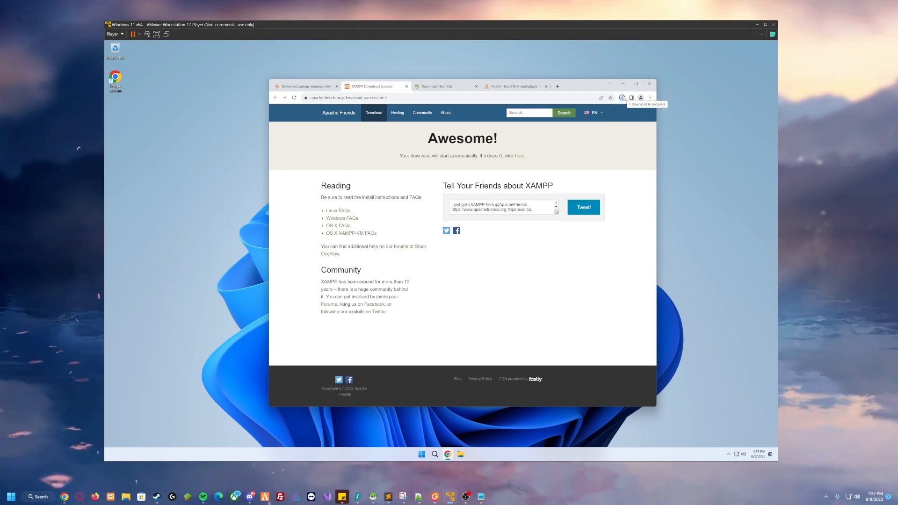
left_click(623, 98)
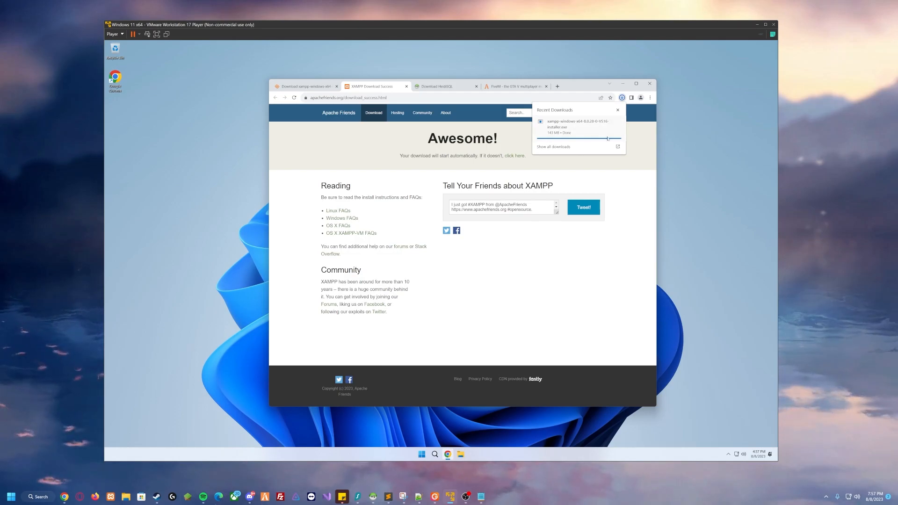
left_click(629, 230)
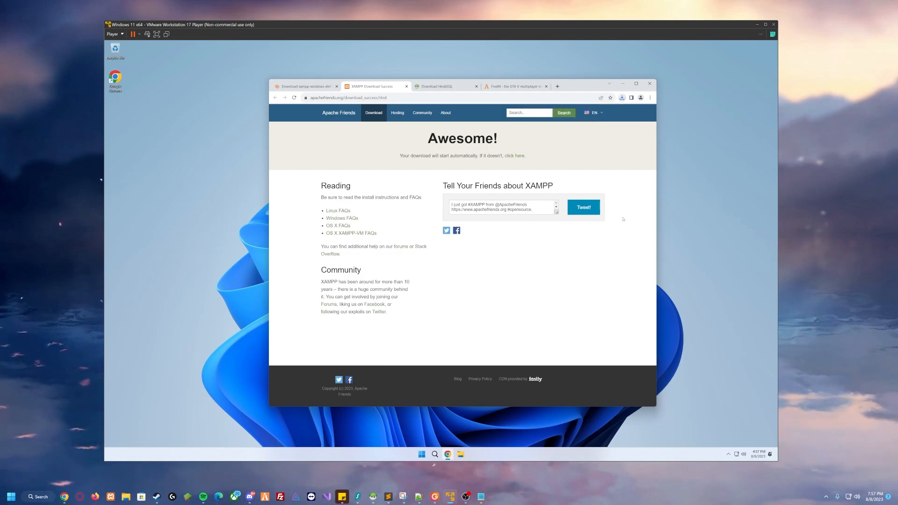
Download the combined 32/64 bit HeidiSQL 12.5 installer and dismiss the advertisement
left_click(423, 86)
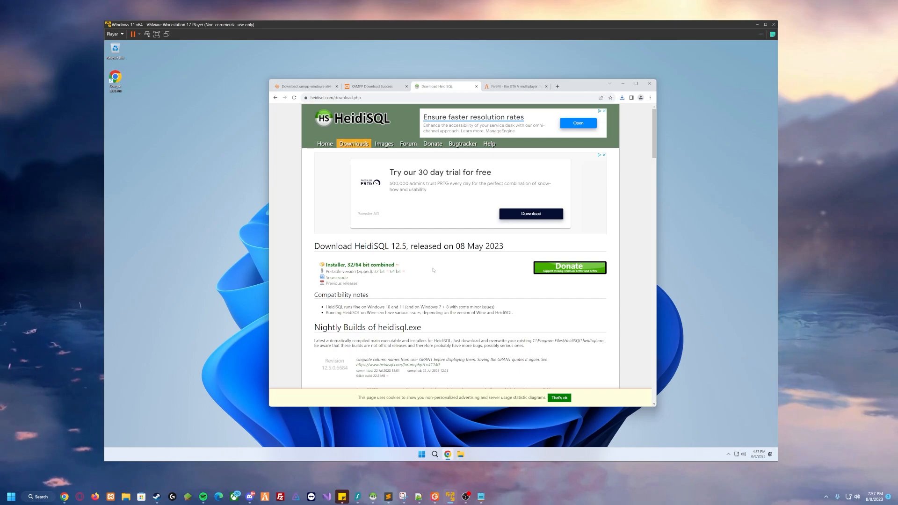
left_click(374, 265)
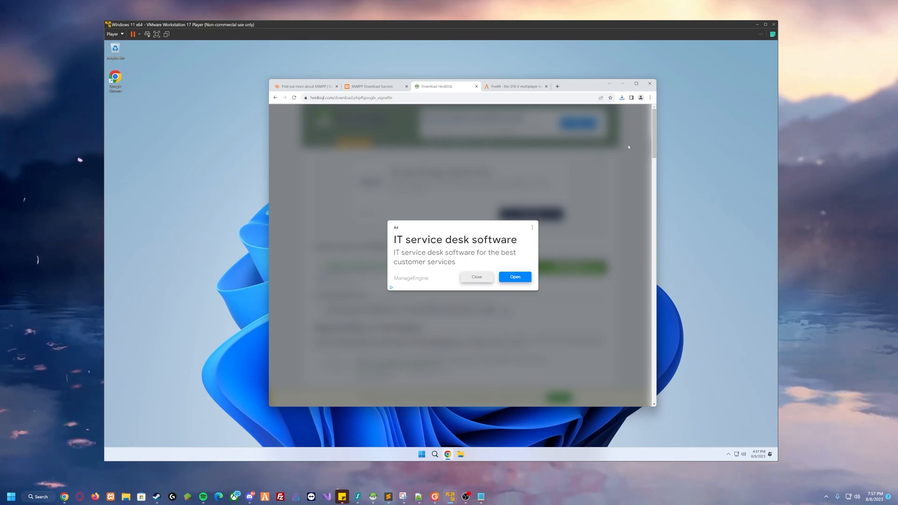
left_click(477, 277)
Launch the XAMPP installer from the Downloads folder, allow it to make changes and acknowledge the User Account Control warning
left_click(460, 455)
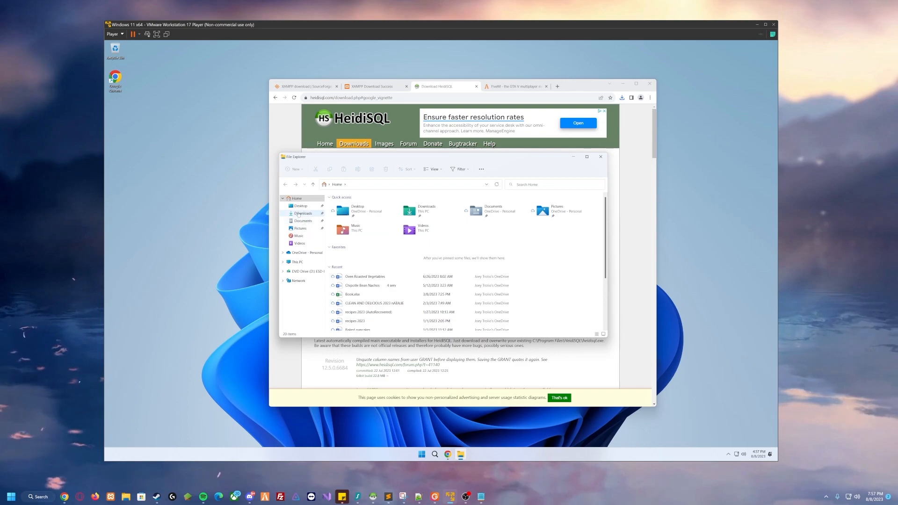
left_click(303, 213)
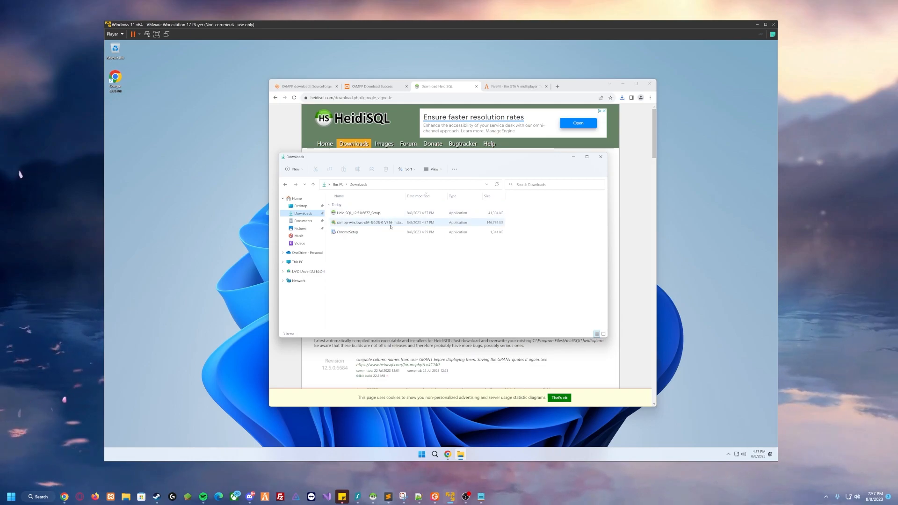
double_click(388, 227)
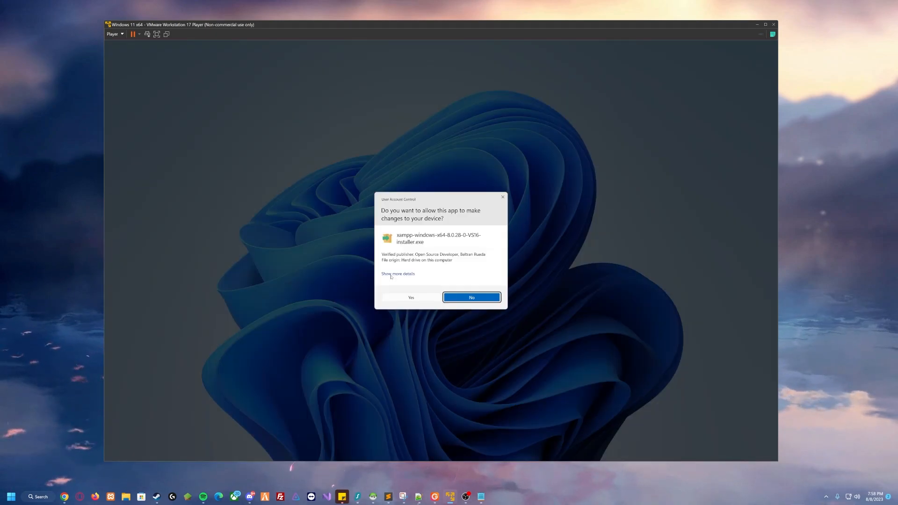
left_click(424, 300)
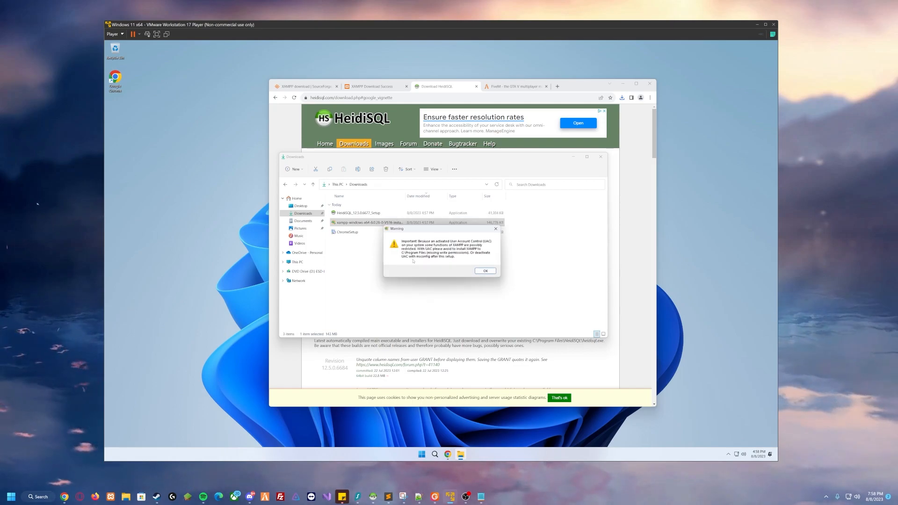
key("Return")
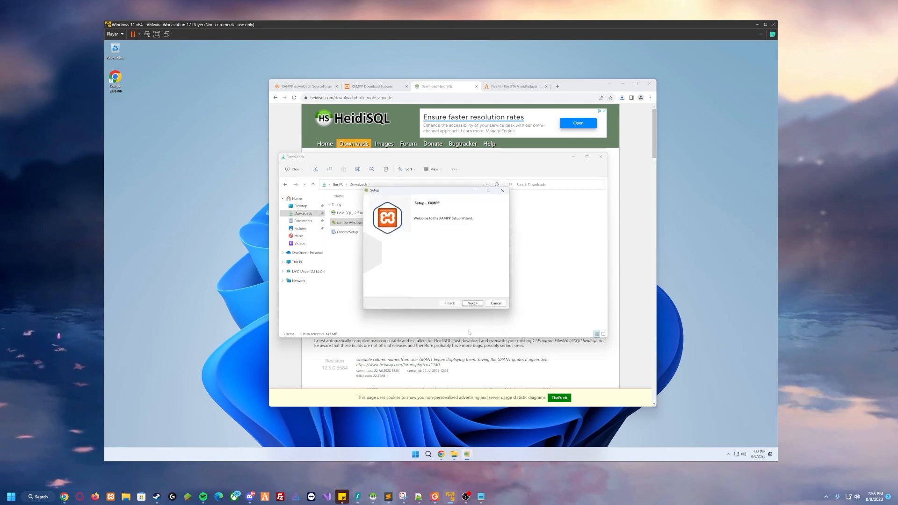
Go through the XAMPP setup with the default components and English as the language, and start the installation
left_click(472, 304)
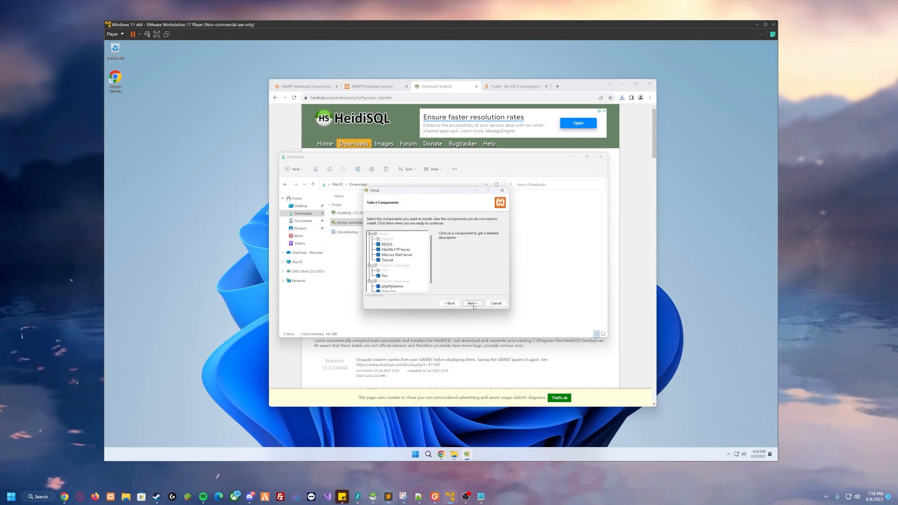
left_click(472, 304)
left_click(473, 304)
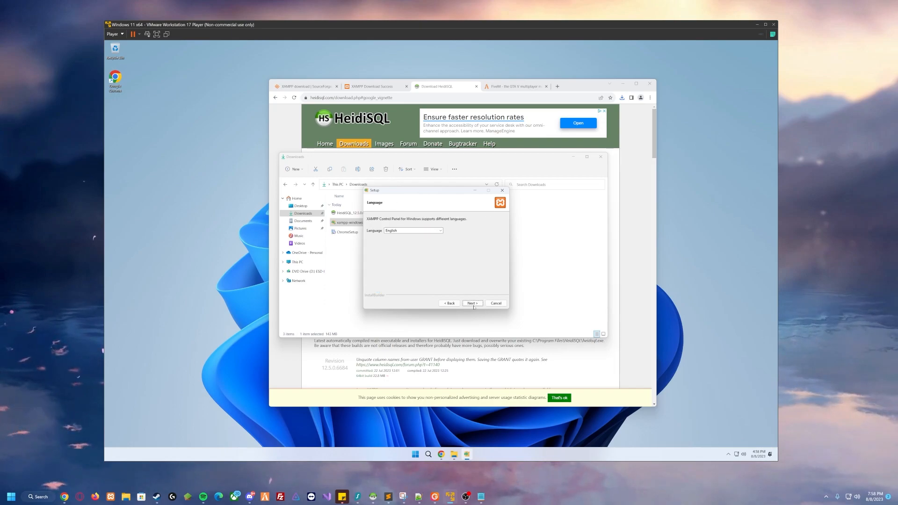
left_click(472, 304)
left_click(471, 303)
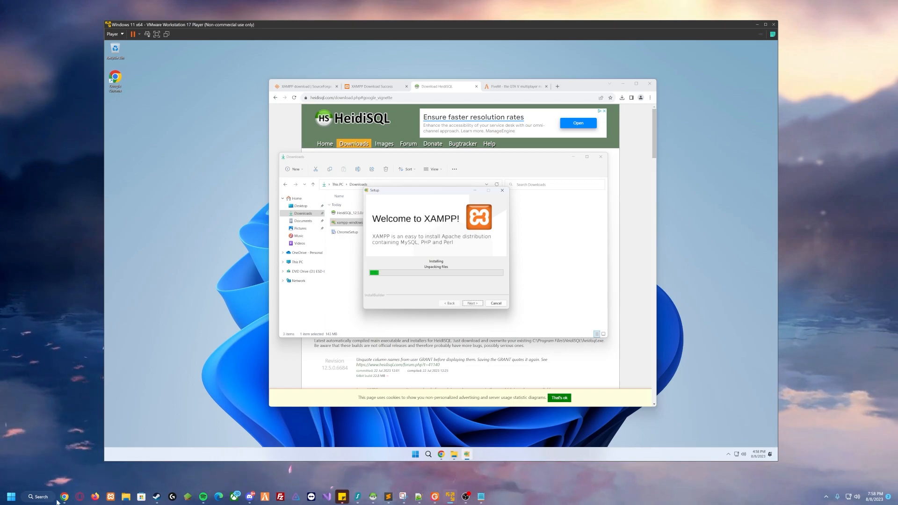
View the modules in the host computer's XAMPP Control Panel and close it
left_click(110, 500)
left_click_drag(129, 6, 418, 144)
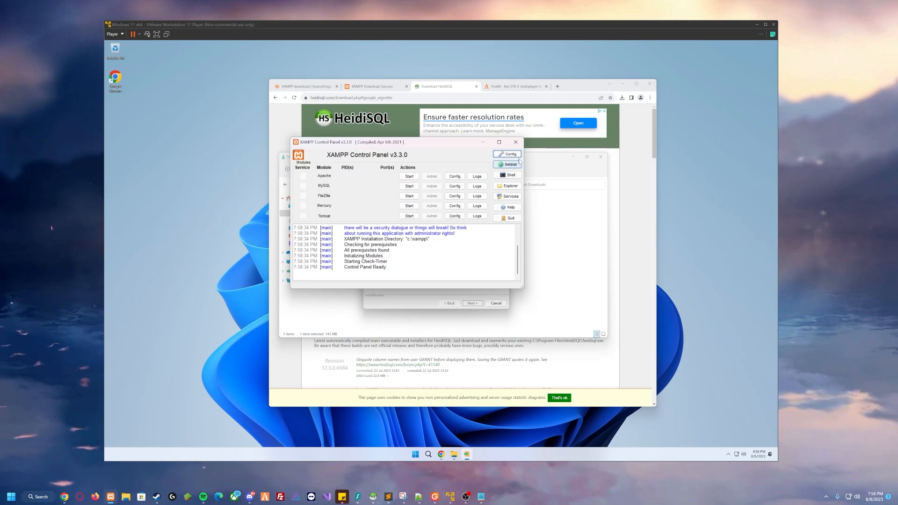
left_click(516, 142)
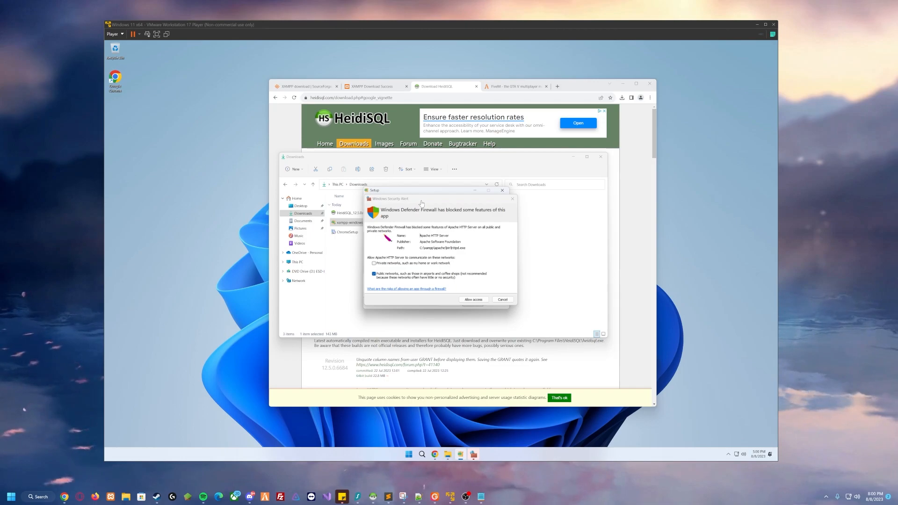
Allow Apache HTTP Server through the firewall on public networks and finish the XAMPP setup with the Control Panel set to start
left_click_drag(421, 202, 440, 191)
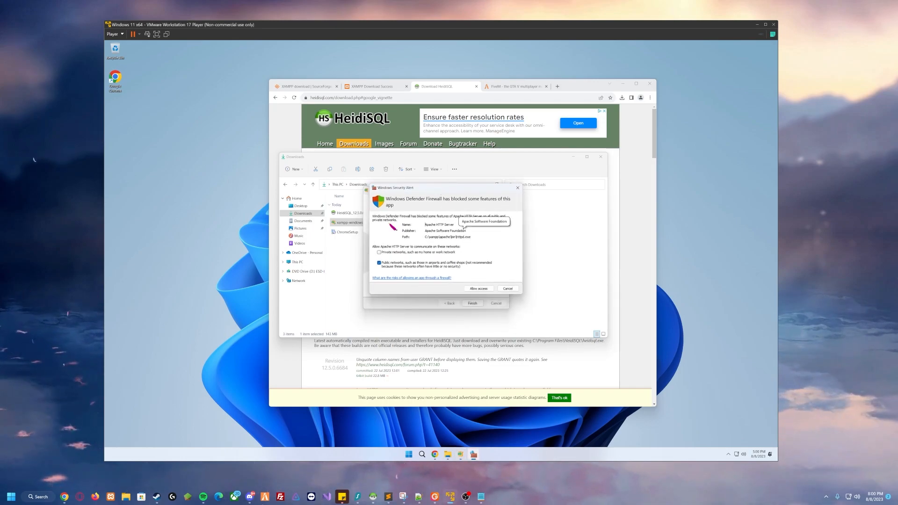
left_click(478, 289)
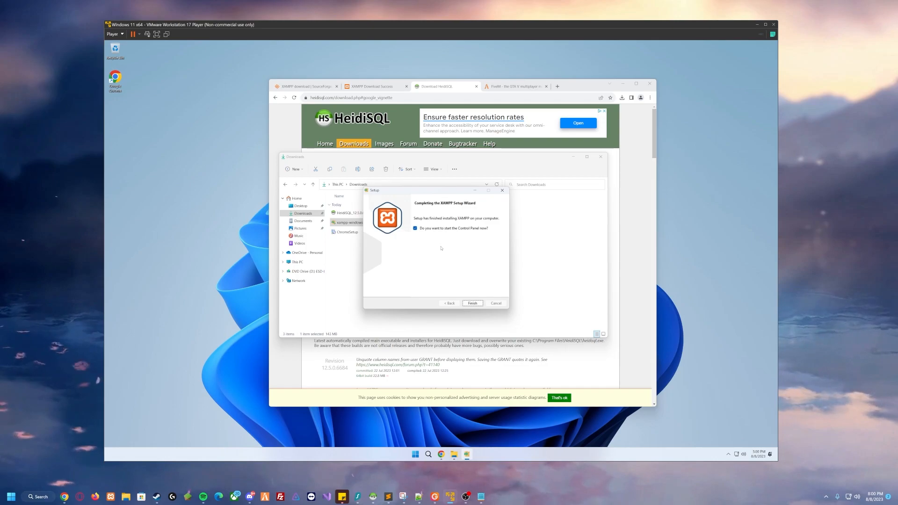
left_click(473, 303)
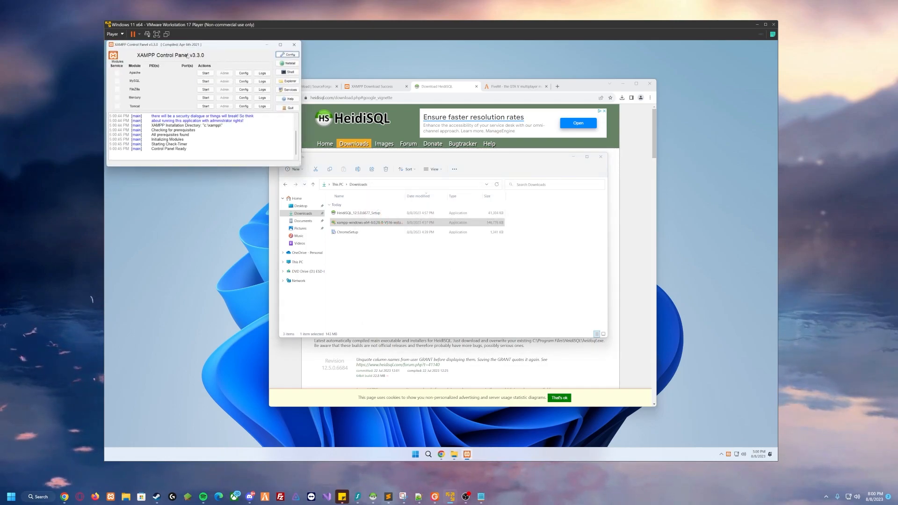
Pin the XAMPP Control Panel to the virtual machine's taskbar and close its window
left_click_drag(178, 48, 369, 156)
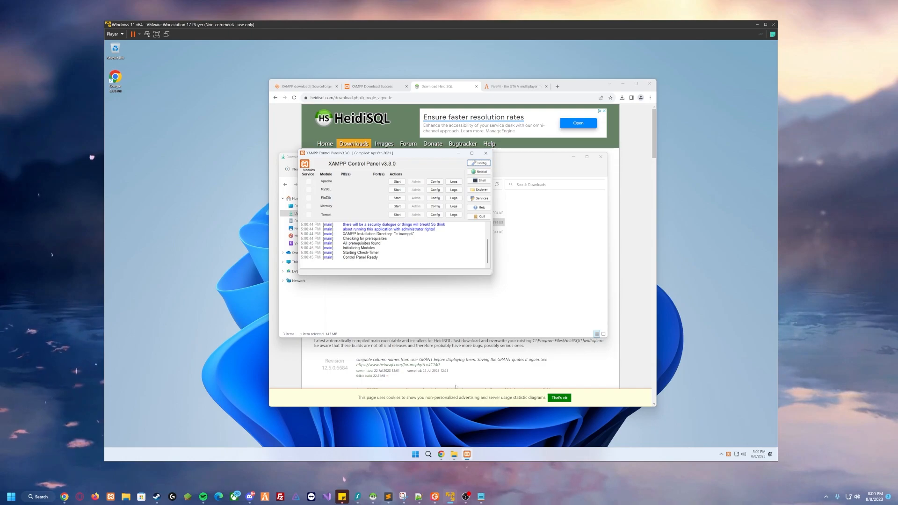
right_click(468, 455)
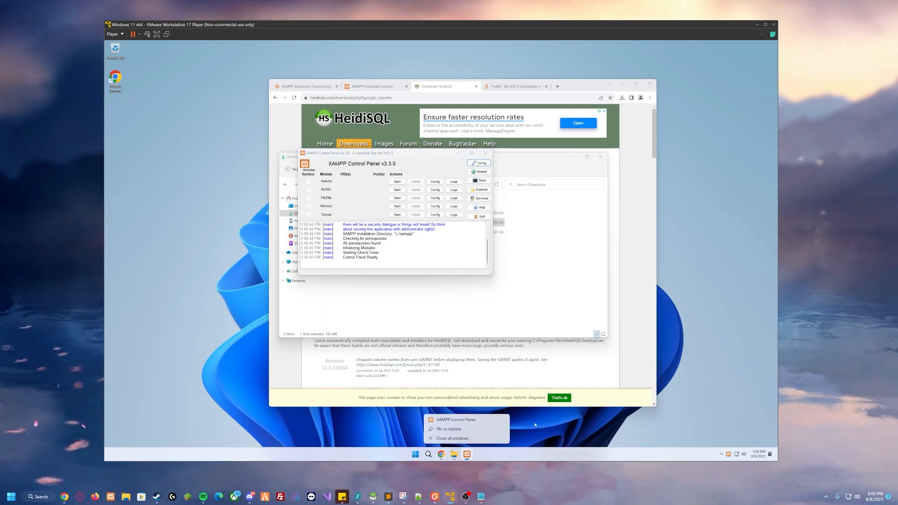
left_click(468, 429)
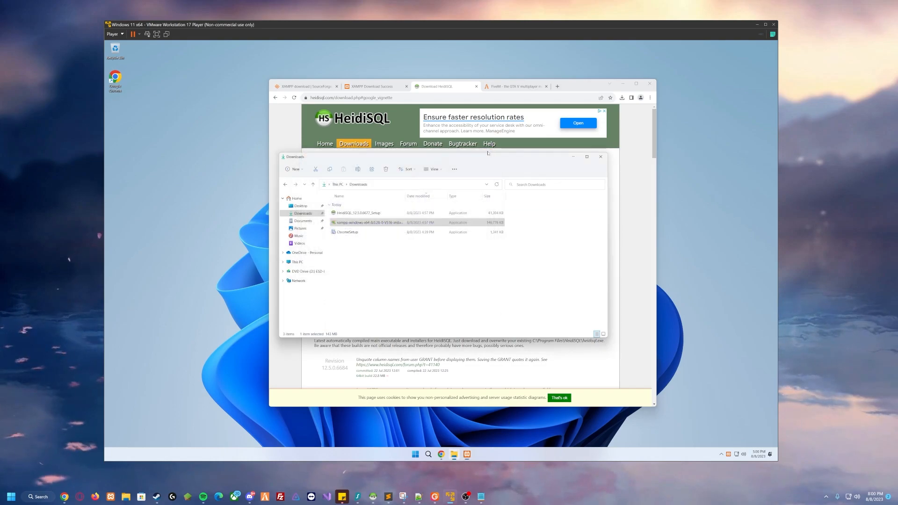
Launch the HeidiSQL installer from the Downloads folder, choose to install for all users and allow it to make changes
double_click(376, 215)
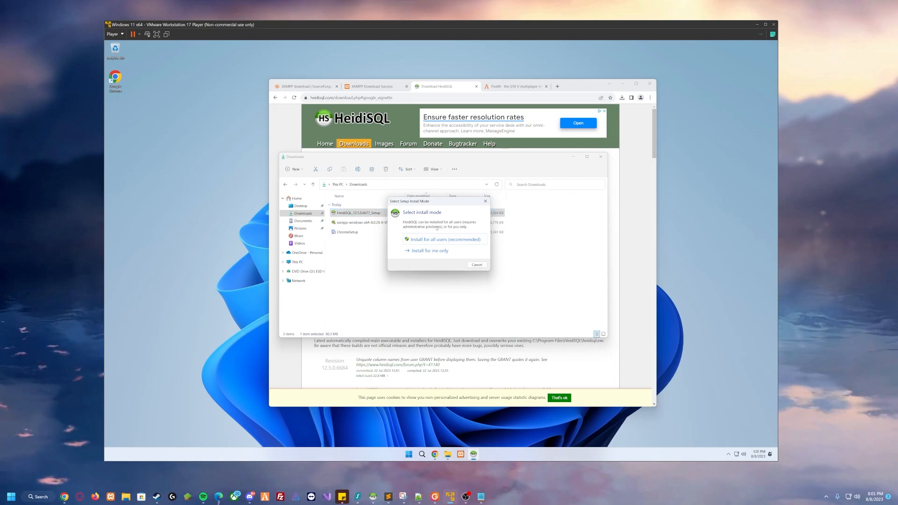
left_click(464, 240)
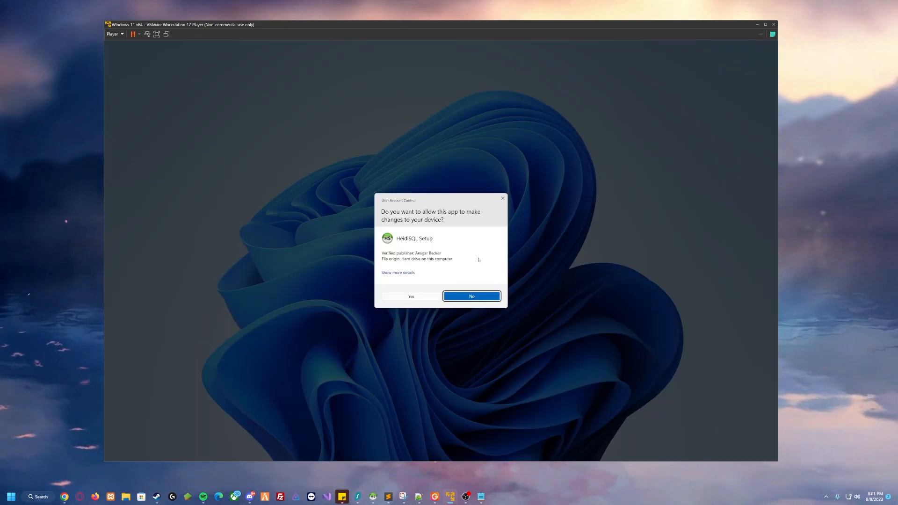
left_click(411, 296)
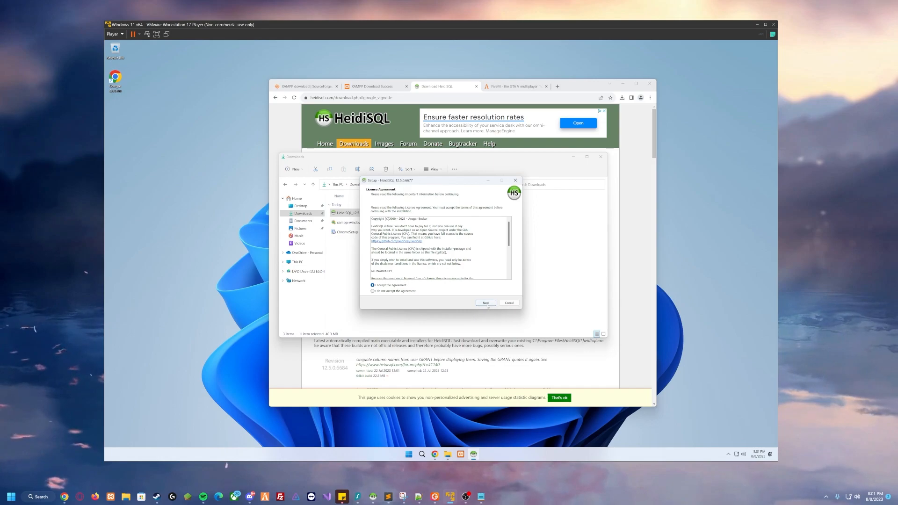
Install HeidiSQL with the license accepted and the default folders and additional tasks kept, and finish the setup with HeidiSQL set to launch
left_click(486, 303)
left_click(486, 303)
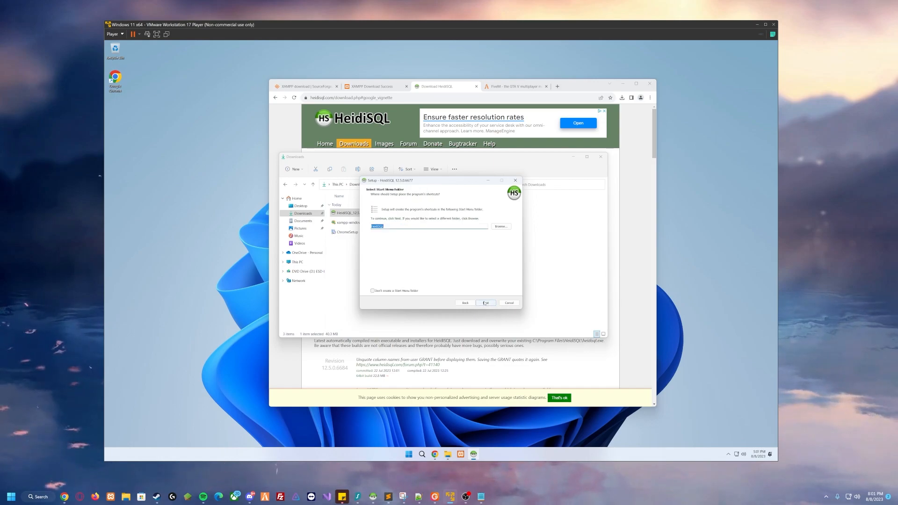
left_click(486, 303)
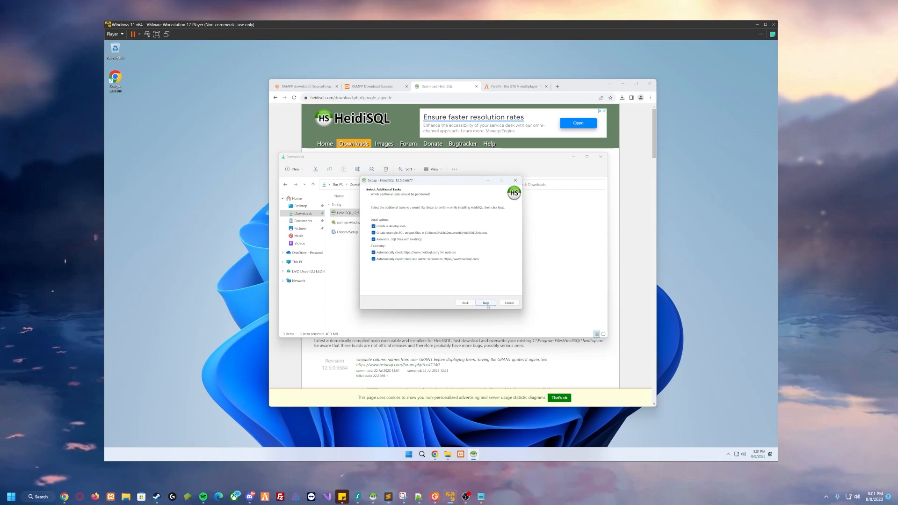
left_click(379, 228)
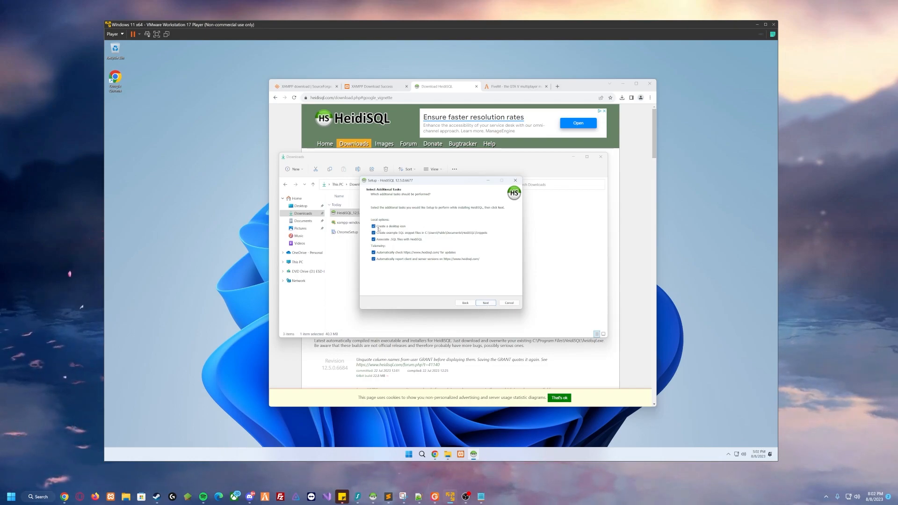
left_click(379, 227)
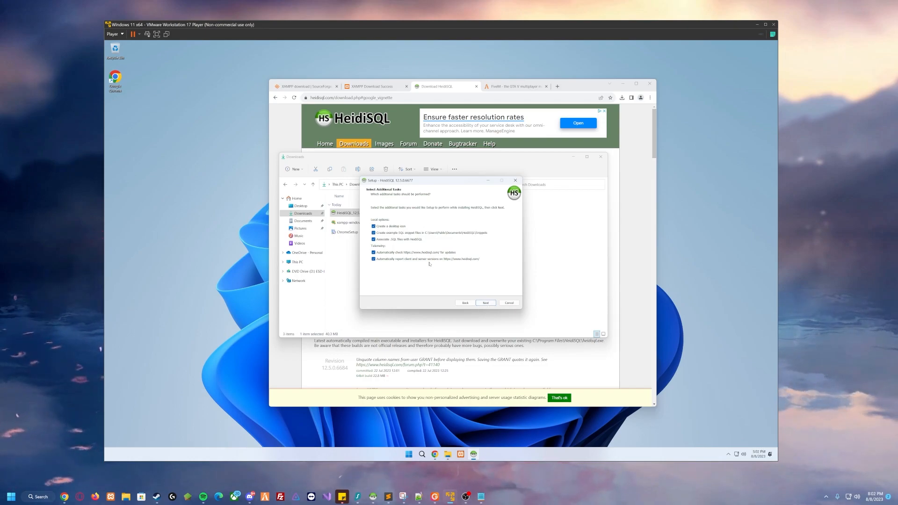
left_click(485, 304)
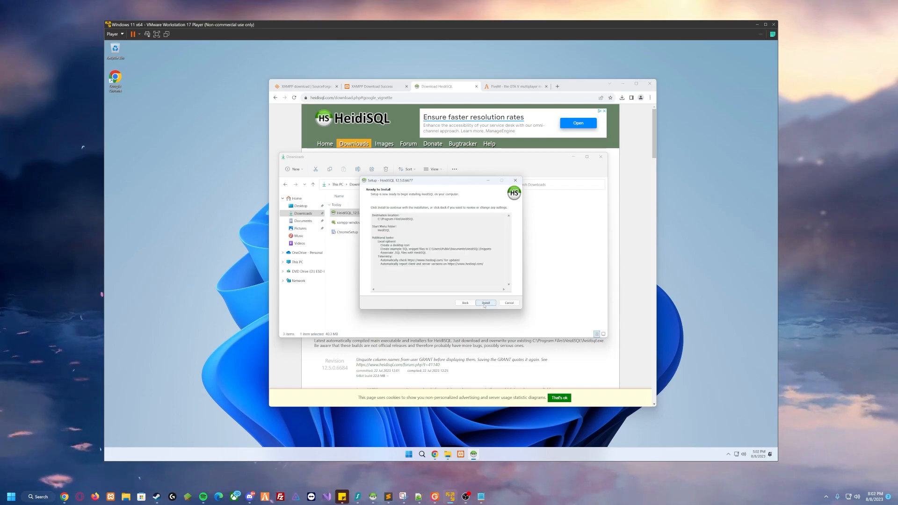
left_click(485, 303)
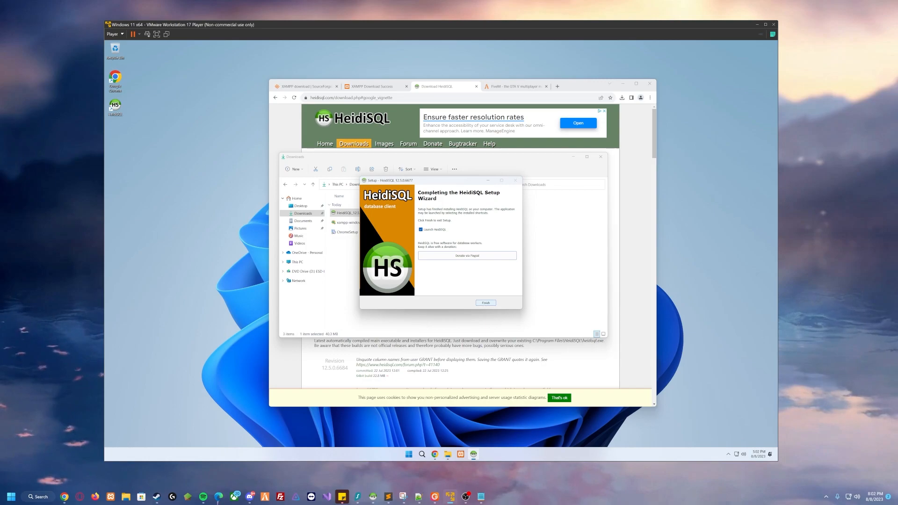
left_click(485, 304)
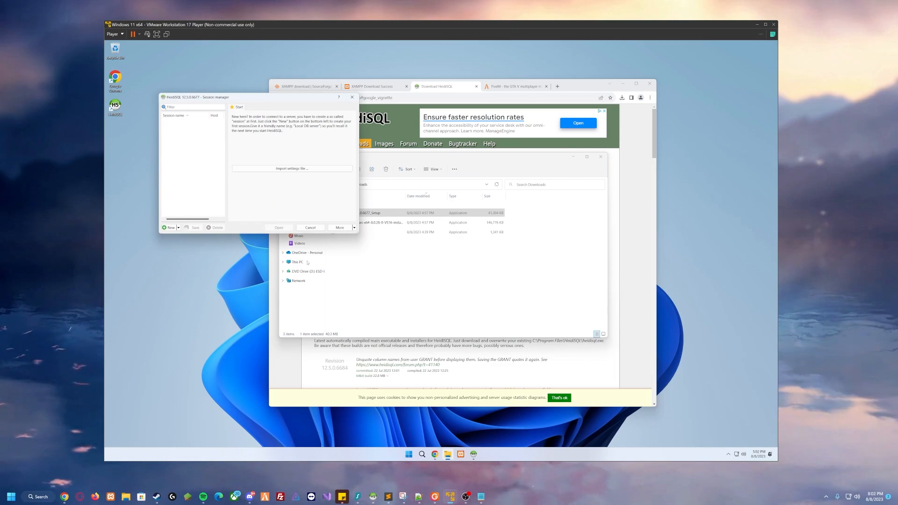
Start the MySQL module in the virtual machine's XAMPP Control Panel, allow mysqld through the firewall on public networks, and minimize the panel
left_click_drag(205, 96, 249, 100)
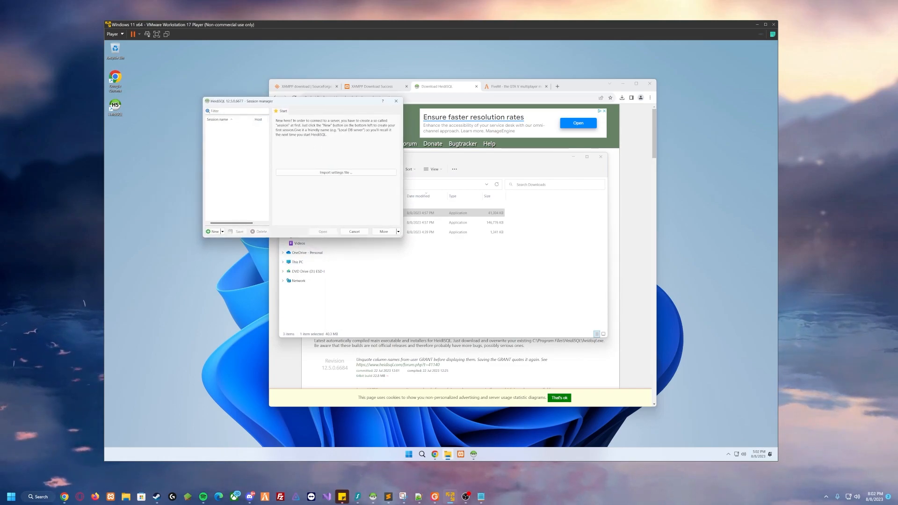
left_click(461, 455)
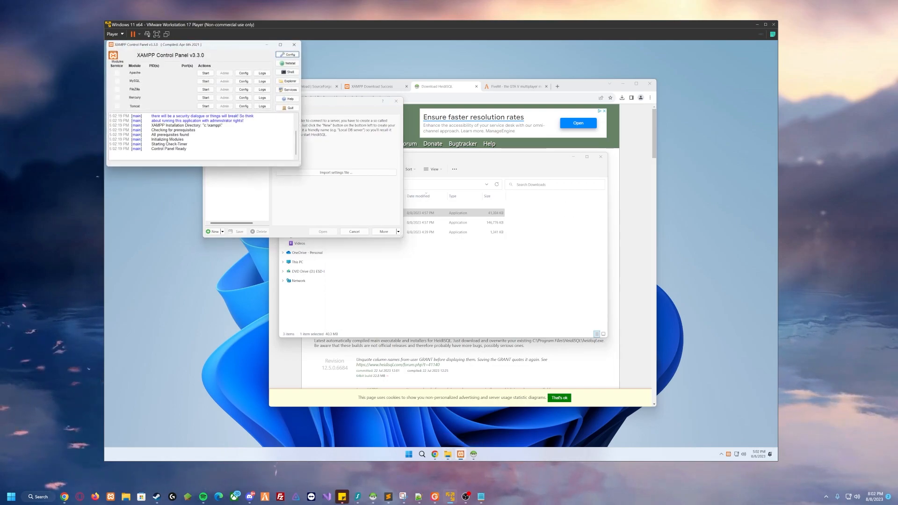
left_click_drag(161, 45, 392, 127)
left_click(438, 162)
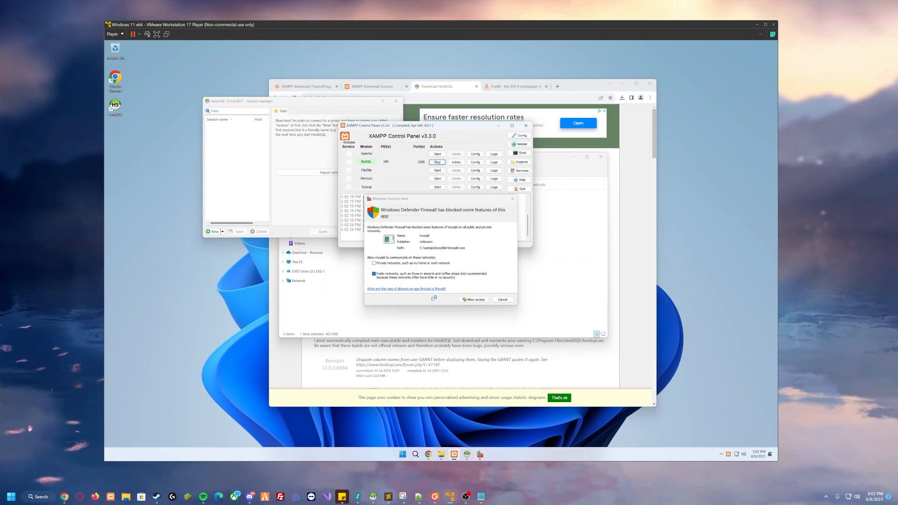
left_click(472, 300)
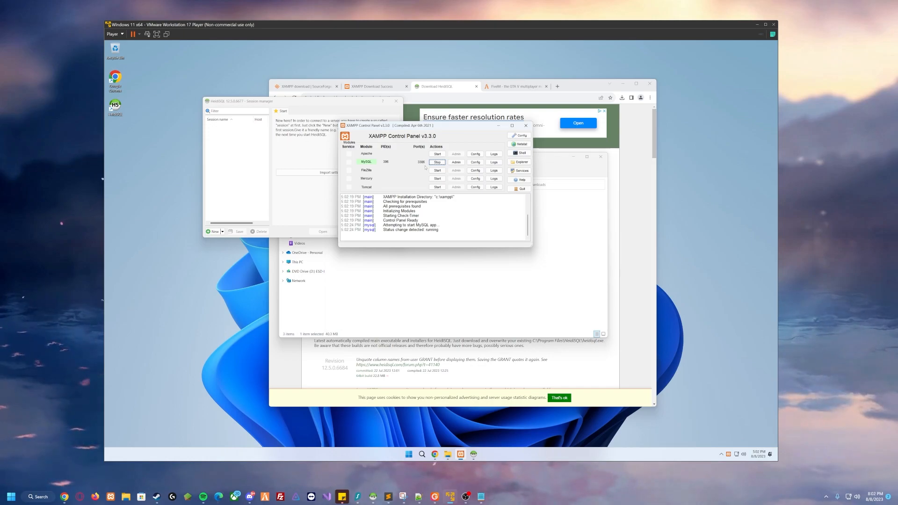
left_click(499, 126)
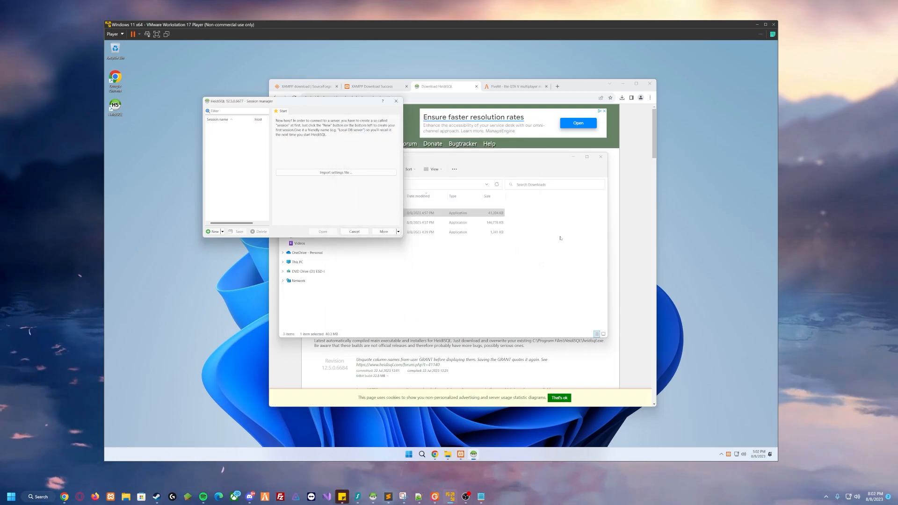
left_click(215, 232)
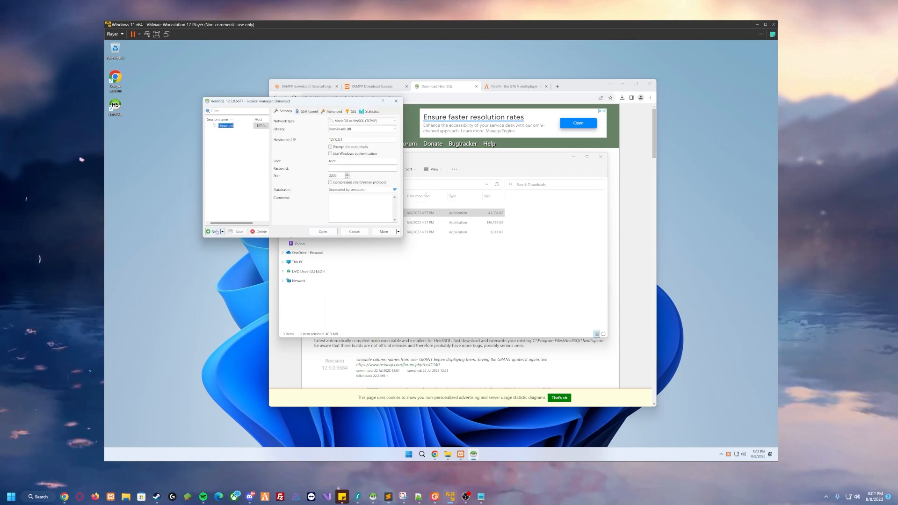
left_click_drag(302, 107, 407, 115)
left_click(360, 171)
left_click(374, 241)
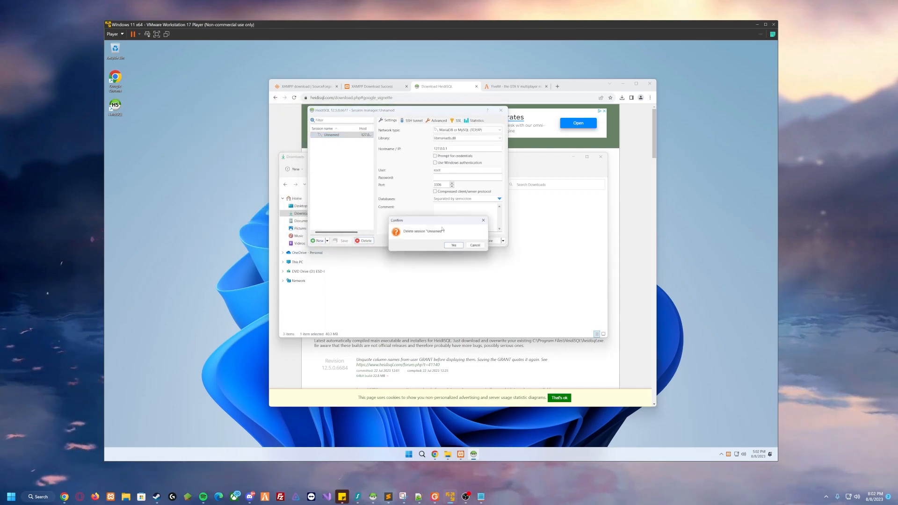
key("Return")
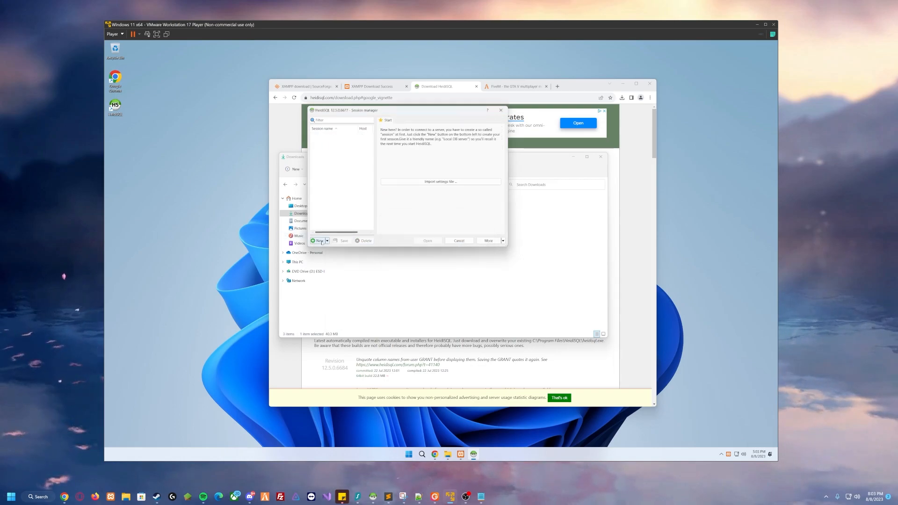
Create a new HeidiSQL session with the default MariaDB or MySQL (TCP/IP) settings and open its connection
left_click(319, 241)
left_click(341, 169)
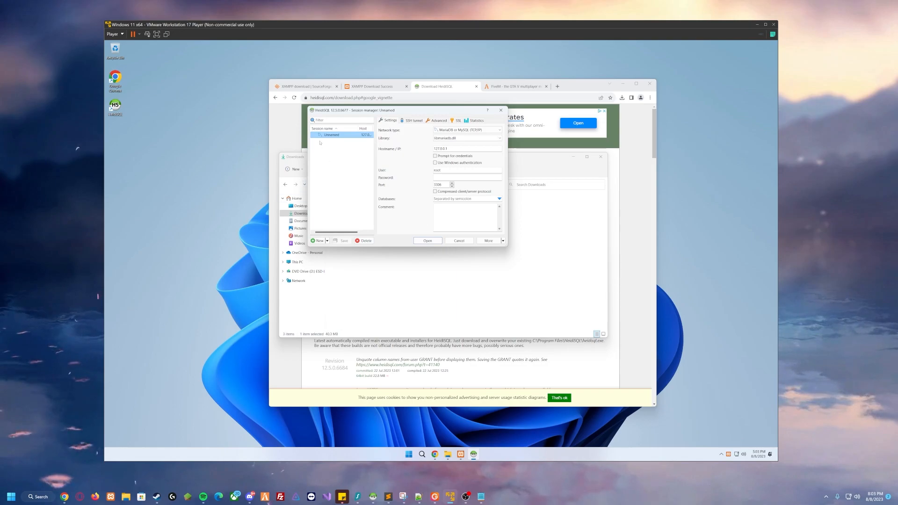
double_click(335, 136)
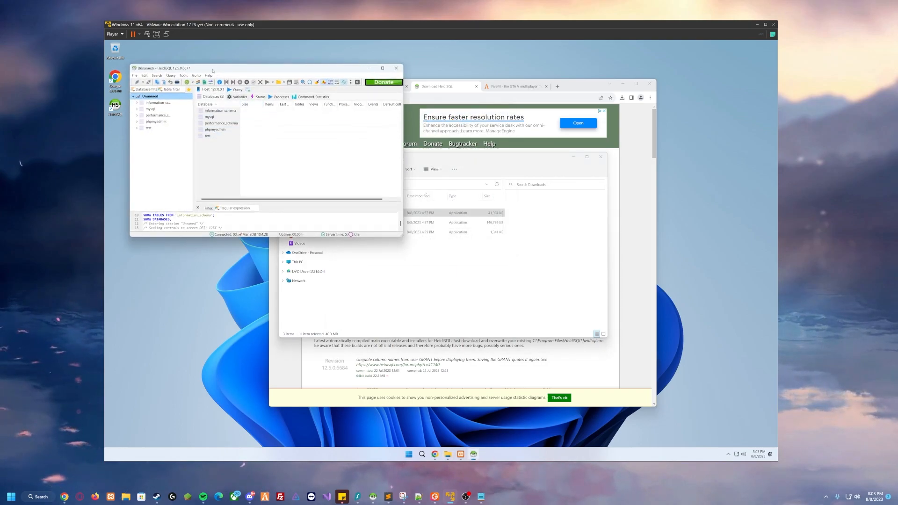
left_click_drag(214, 71, 406, 124)
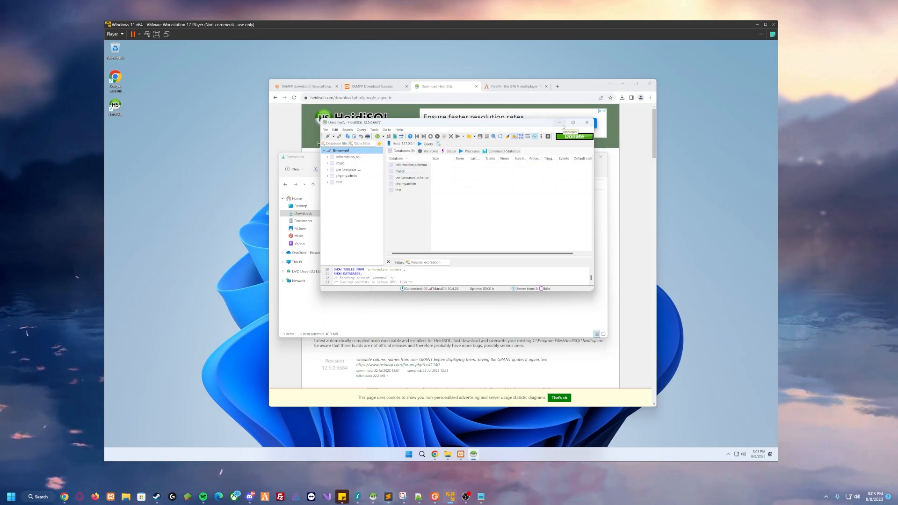
Close HeidiSQL and bring the FiveM website to the front in the virtual machine's browser
left_click(591, 124)
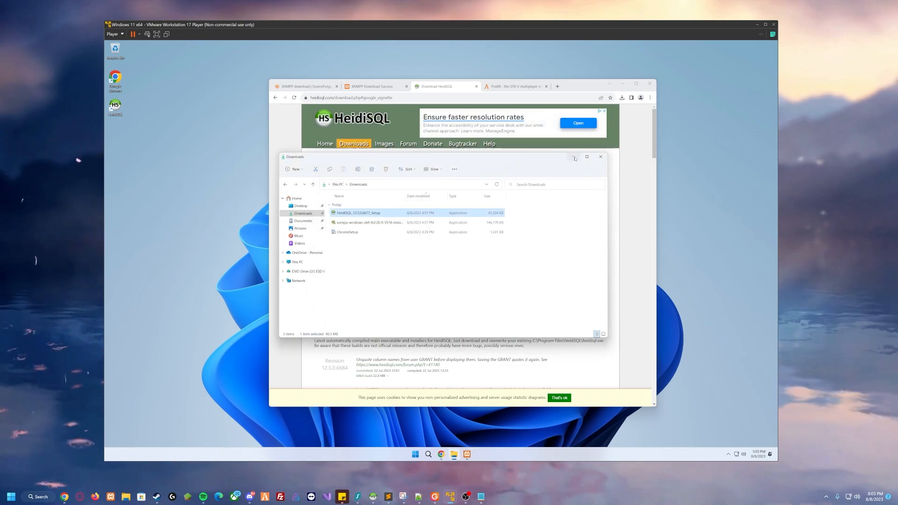
left_click(571, 158)
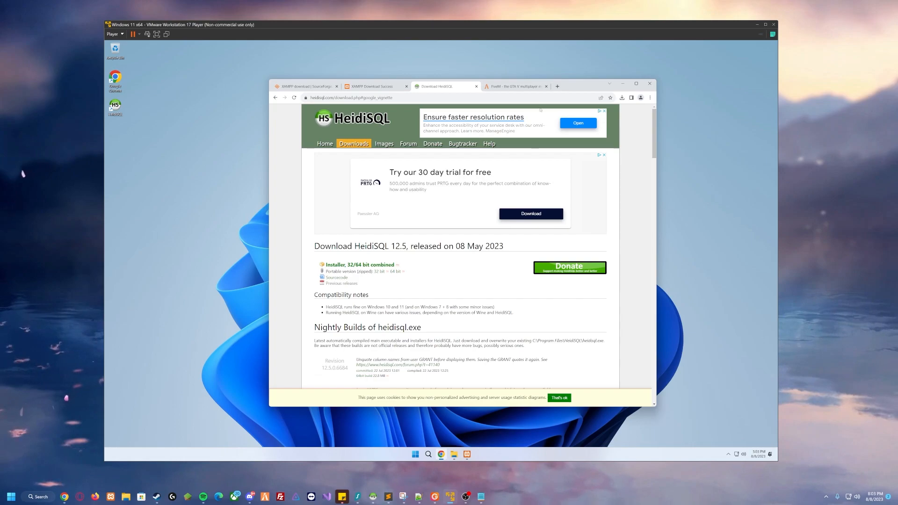
left_click(514, 86)
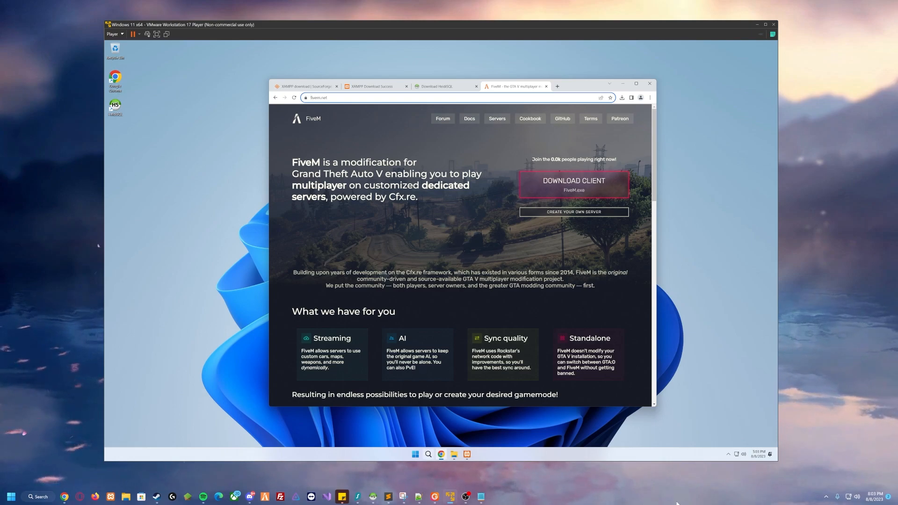
Check the host computer's CPU and memory performance in Task Manager and close it
right_click(603, 501)
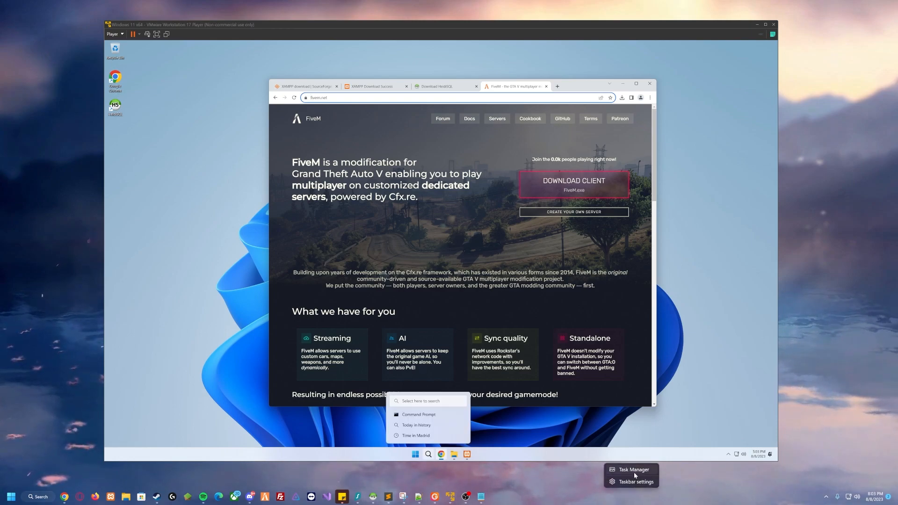
left_click(623, 468)
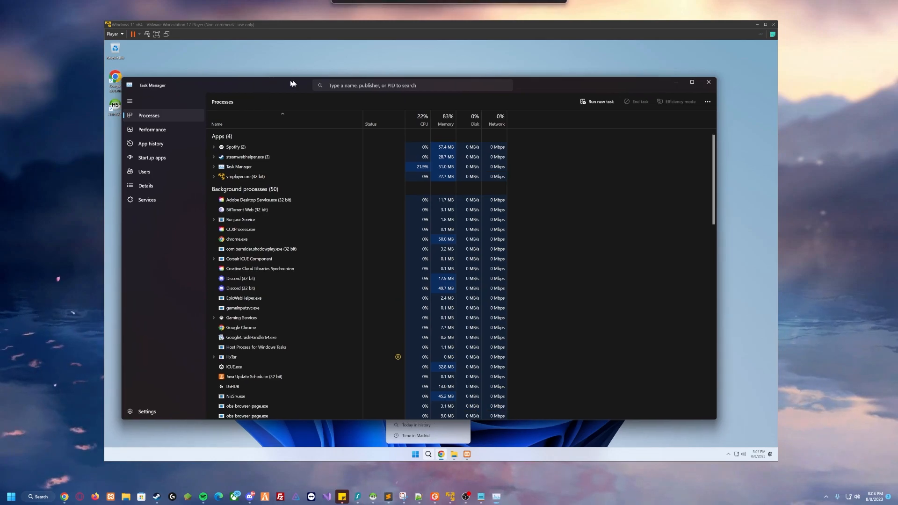
left_click(213, 121)
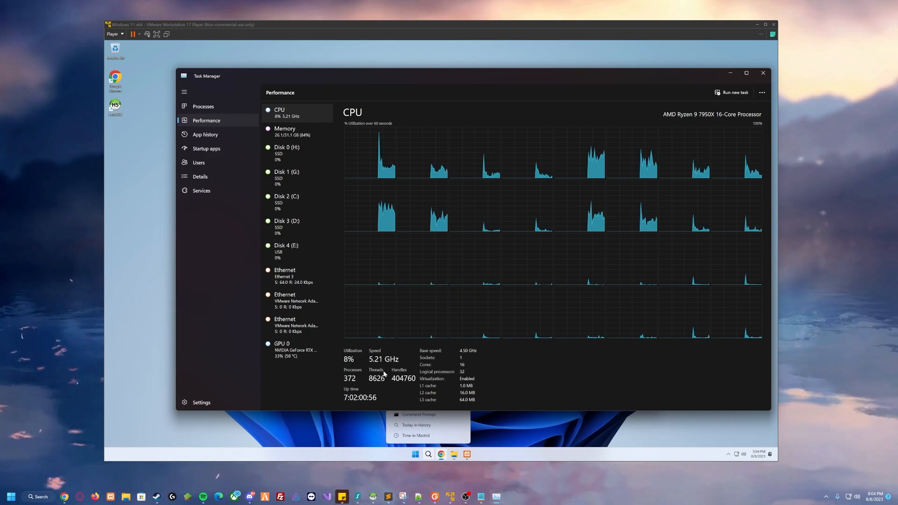
left_click(305, 135)
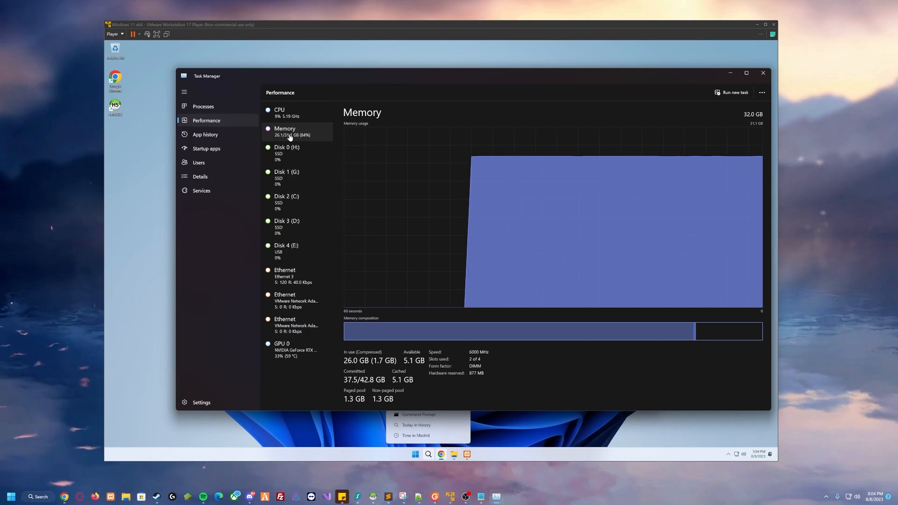
left_click(763, 73)
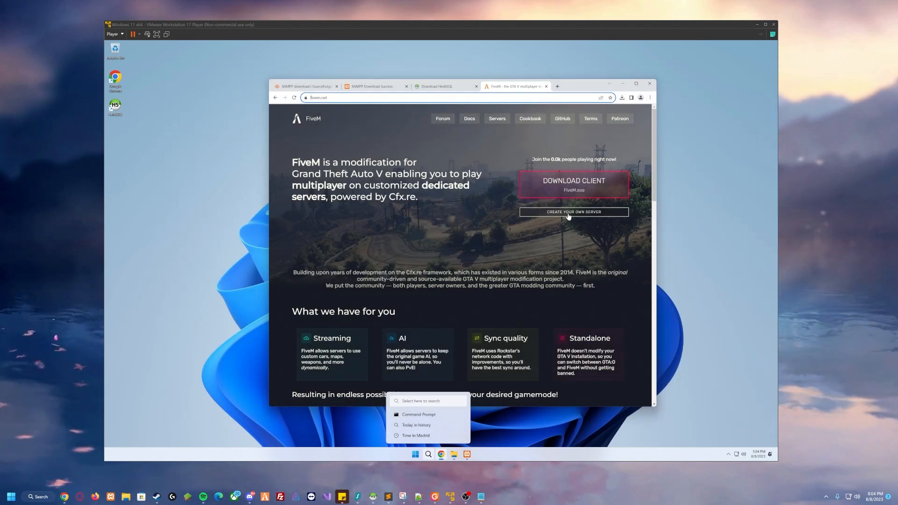
Follow FiveM's own-server hosting guide for vanilla Windows to the Windows server build listing and download build 6624
left_click(577, 213)
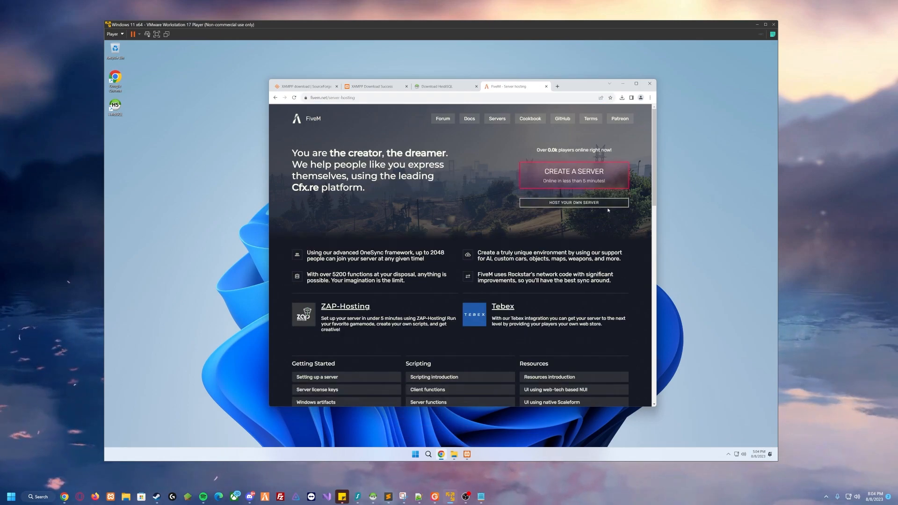
left_click(607, 206)
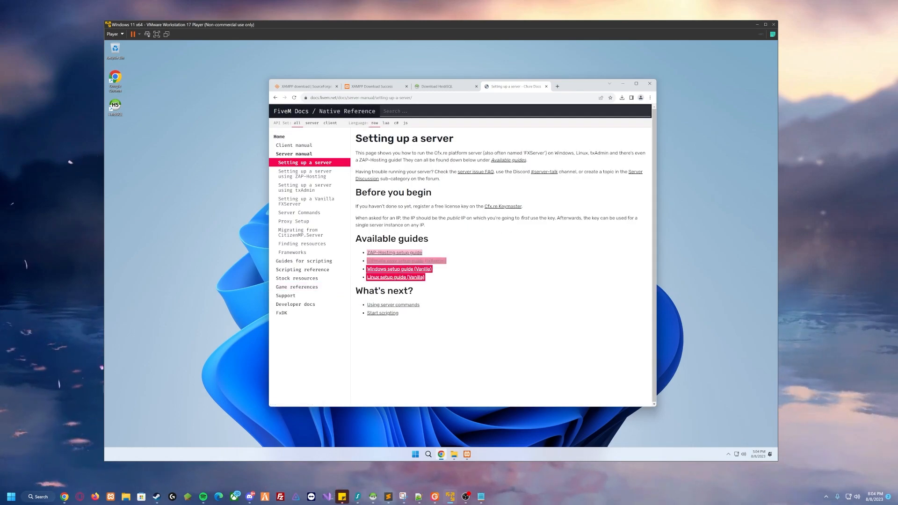
left_click(405, 270)
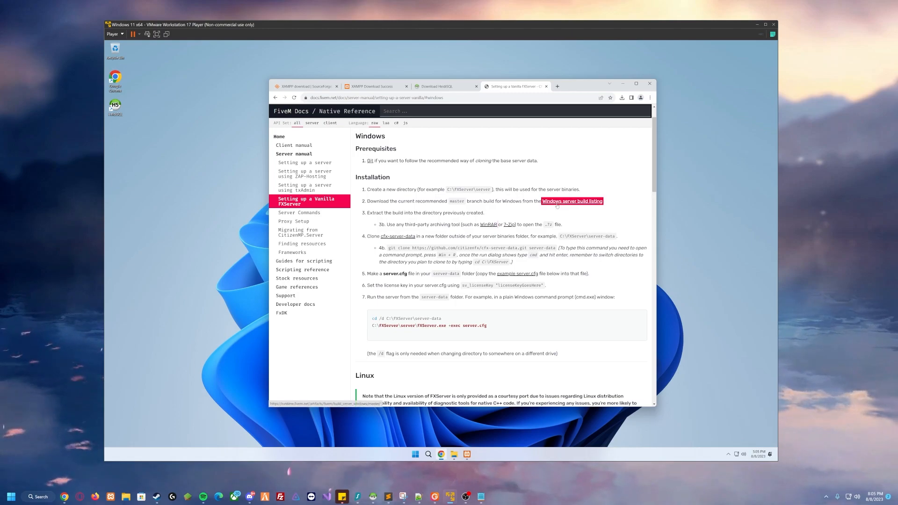
left_click(557, 206)
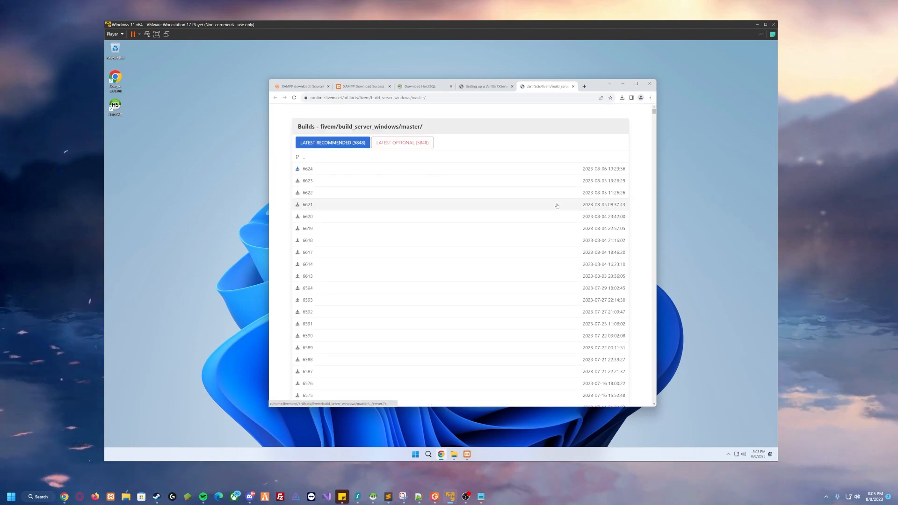
left_click(333, 176)
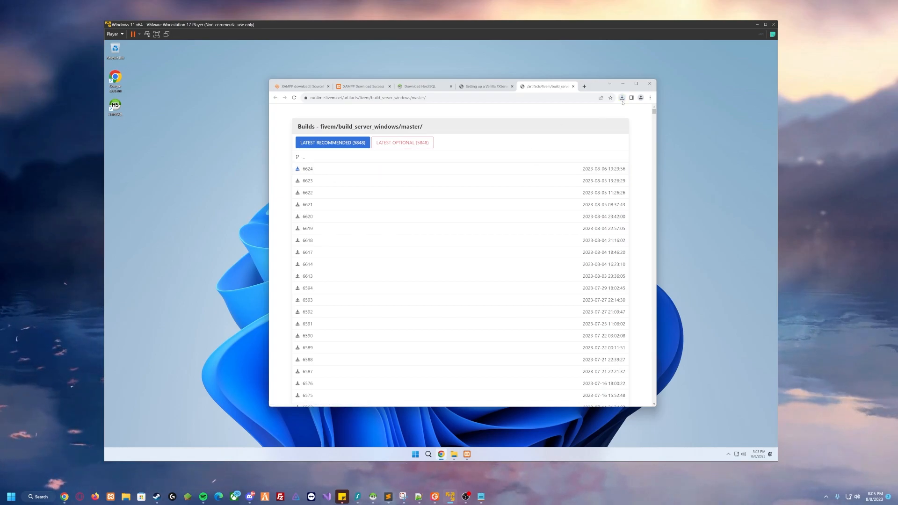
Show the downloaded server.7z in its folder, open the archive in WinRAR and minimize the Downloads window
left_click(622, 98)
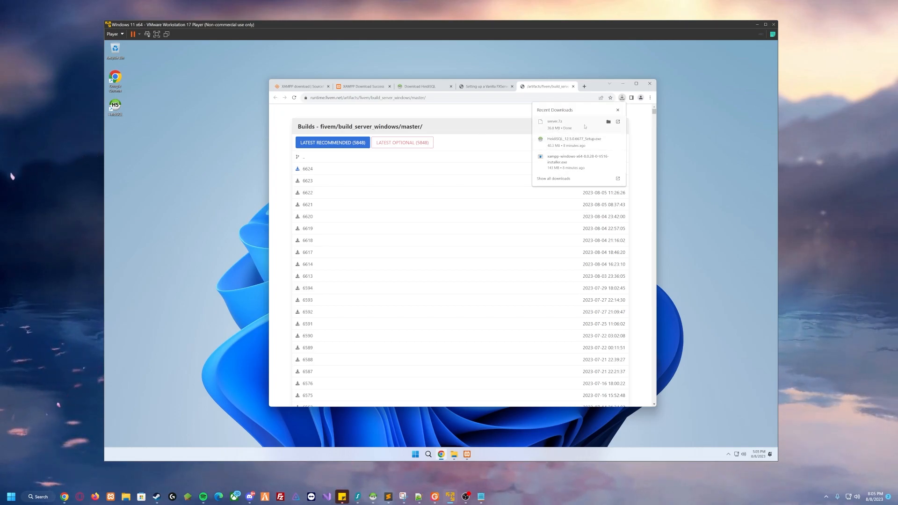
left_click(609, 121)
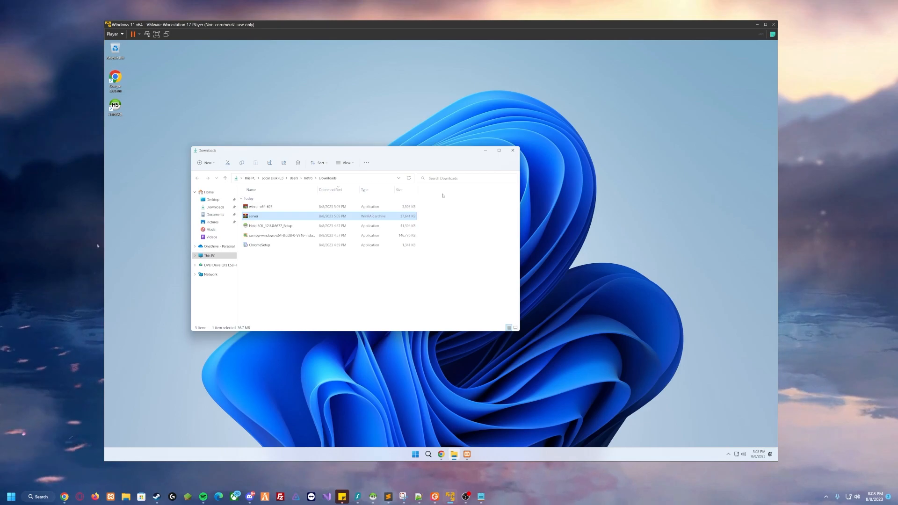
double_click(307, 219)
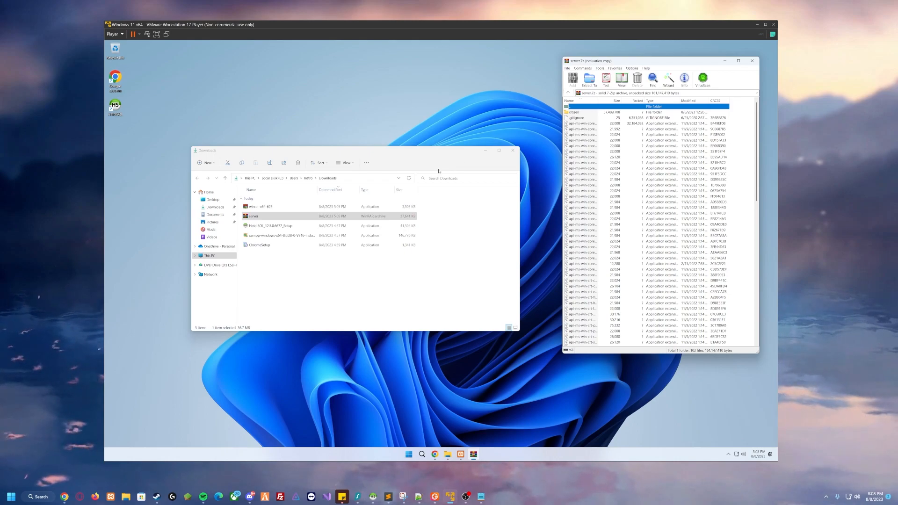
left_click(485, 151)
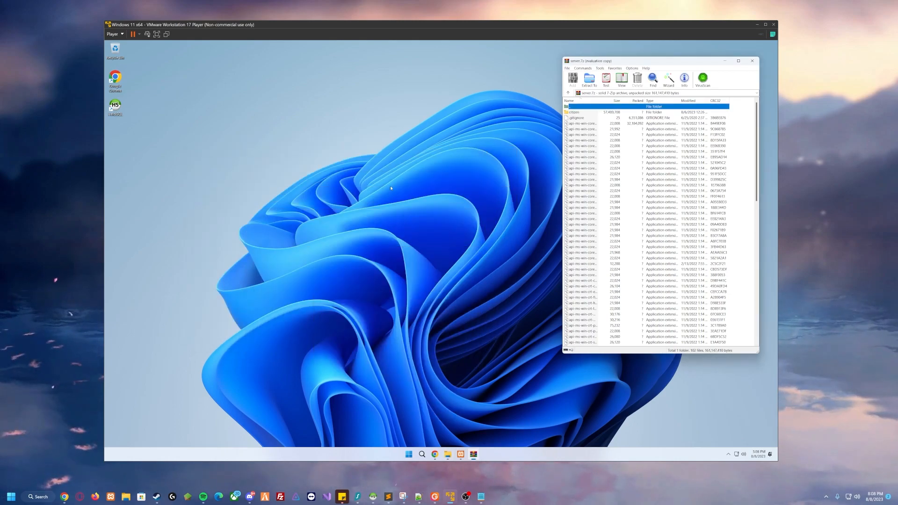
Create a folder named FiveM on the virtual machine's desktop, open it and move its window clear of the archive
right_click(368, 188)
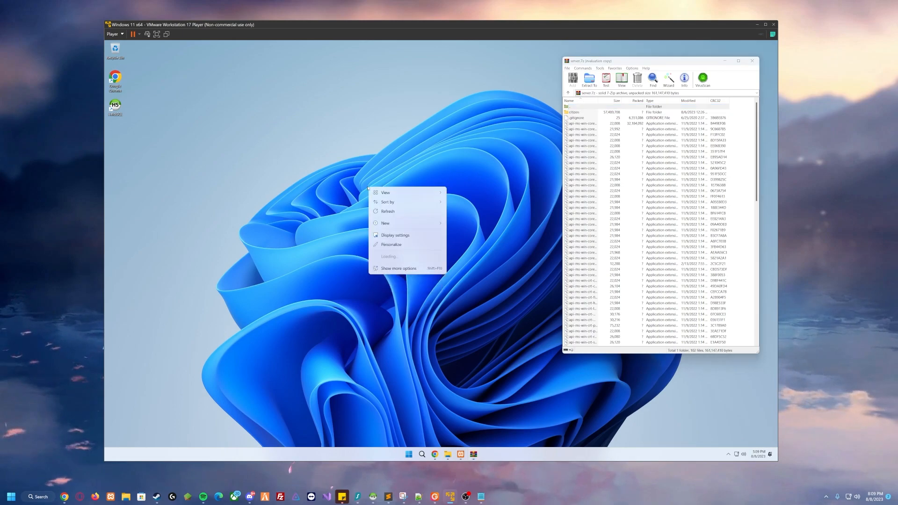
mouse_move(412, 223)
left_click(463, 225)
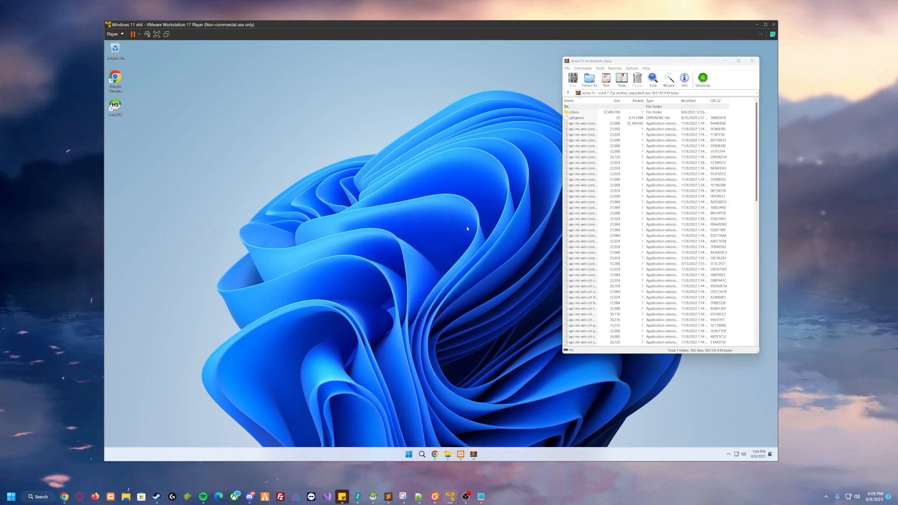
type("FiveM")
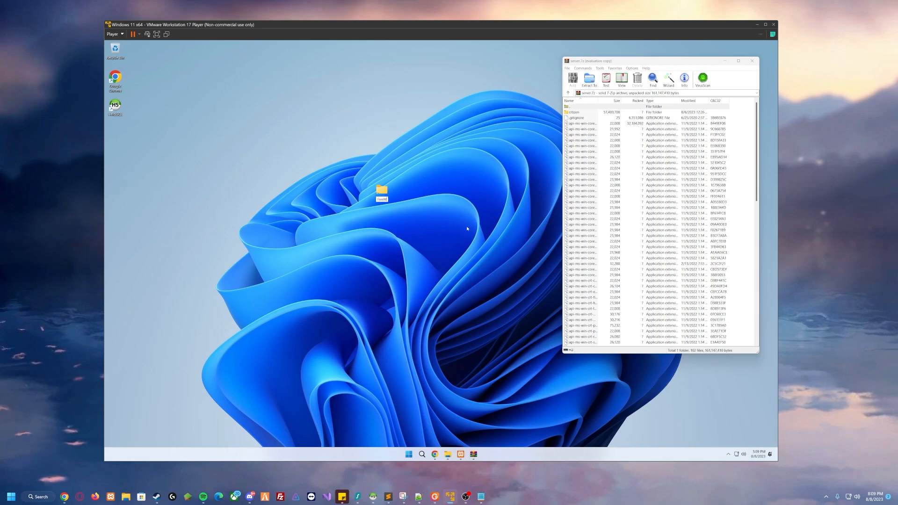
key("Return")
key("Return")
left_click_drag(371, 147, 323, 106)
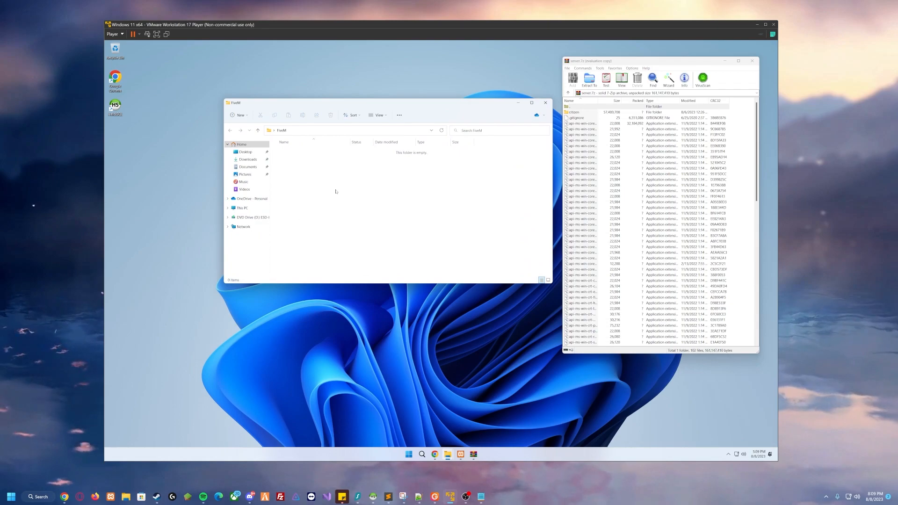
Create a folder named Server inside the FiveM folder and open it
right_click(324, 181)
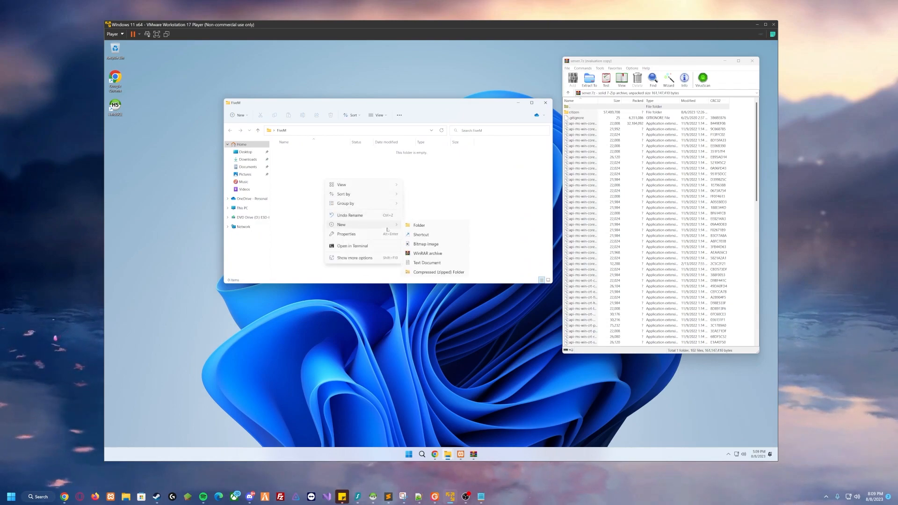
left_click(409, 228)
type("S")
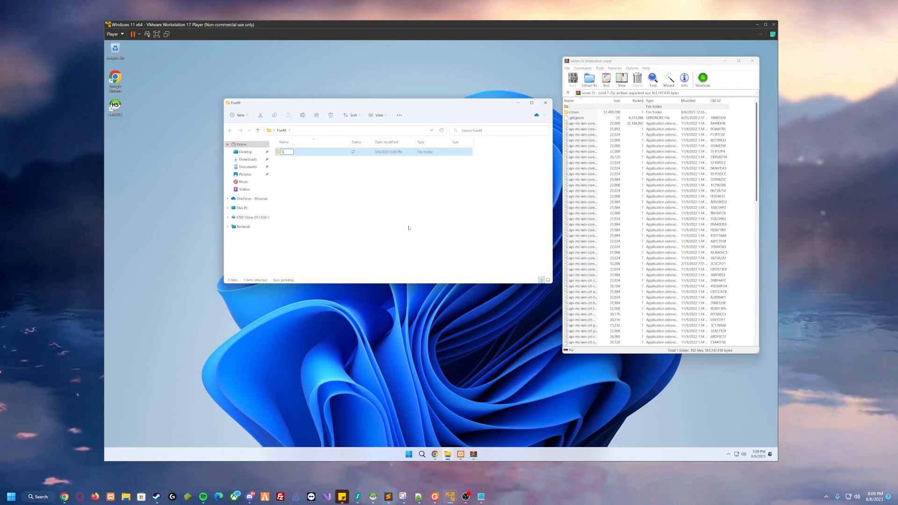
type("erver")
key("Return")
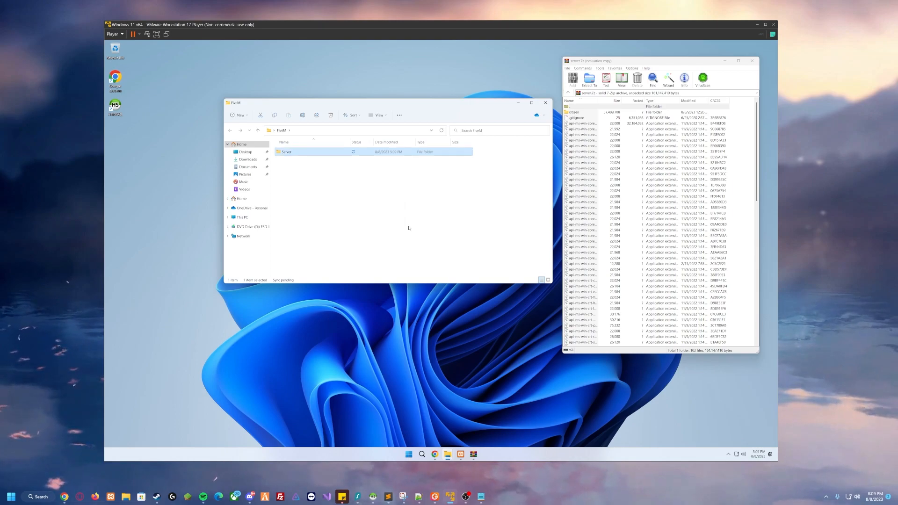
key("Return")
Extract the entire contents of server.7z into the Server folder
left_click(650, 185)
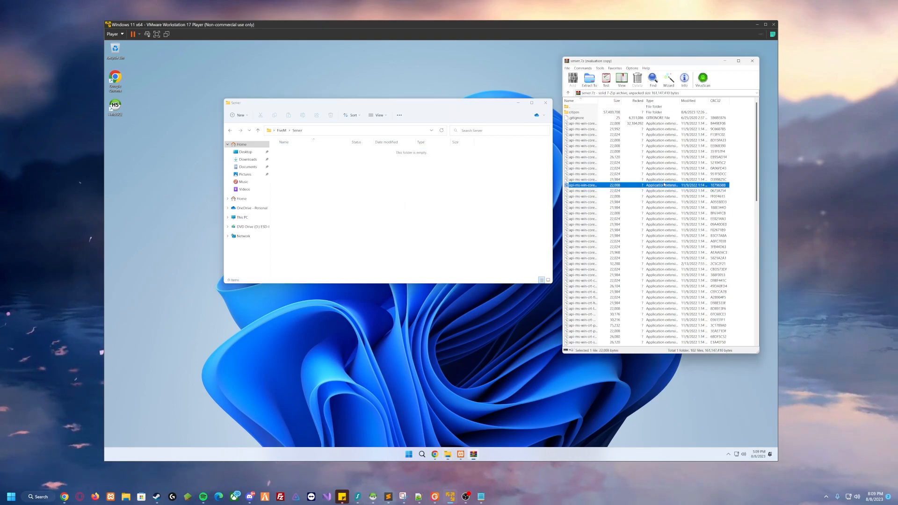
key("ctrl+a")
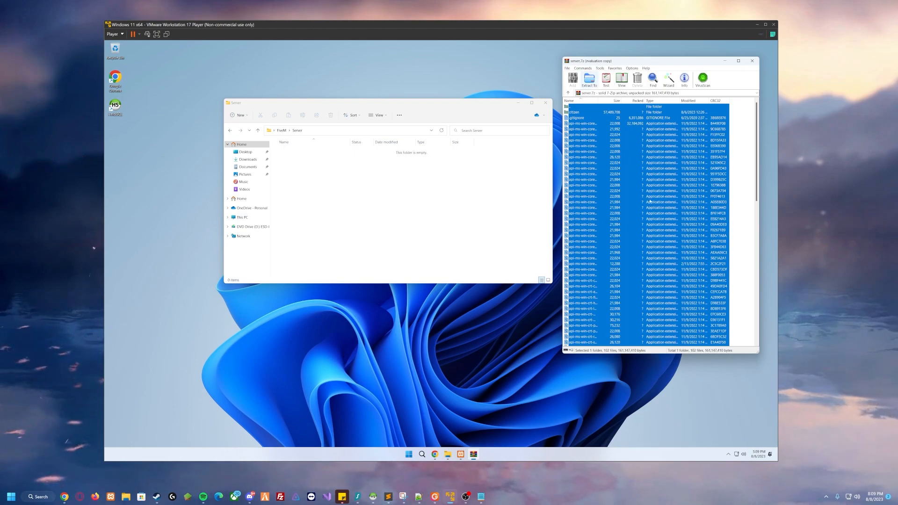
left_click_drag(626, 191, 461, 210)
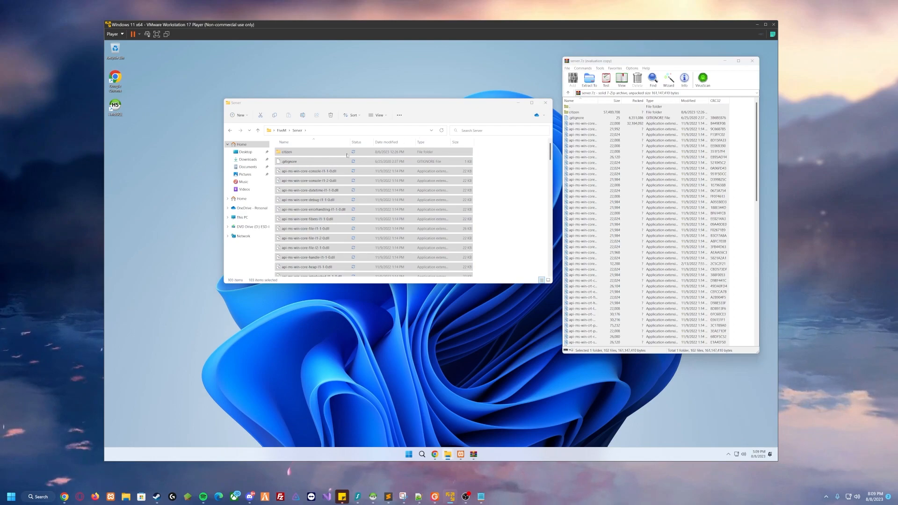
Run FXServer from the extracted files in the Server folder and allow it through Windows Defender Firewall
left_click_drag(387, 106, 463, 92)
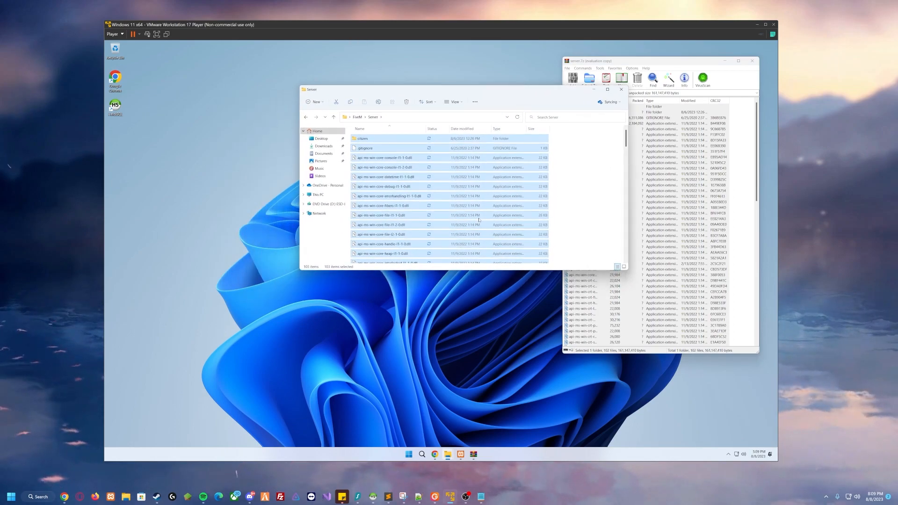
scroll(479, 219, "down", 2)
left_click(586, 188)
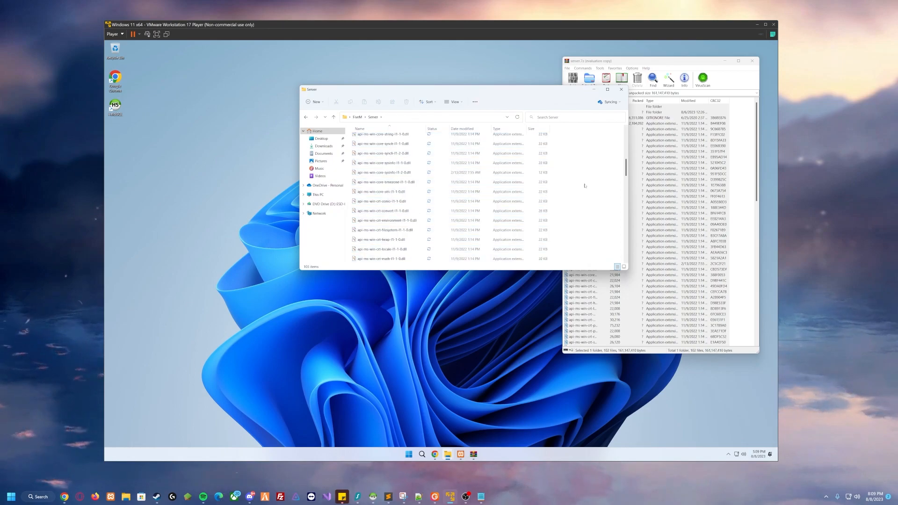
scroll(585, 186, "up", 2)
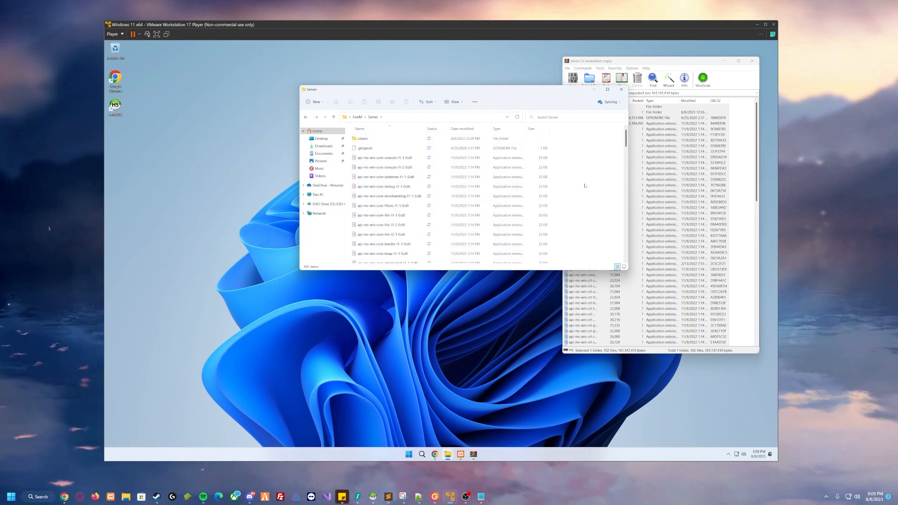
scroll(585, 186, "down", 15)
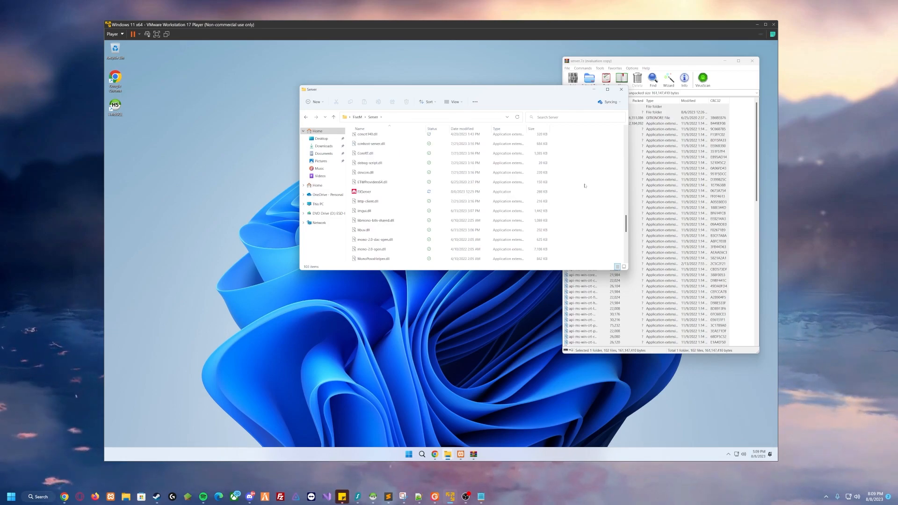
double_click(410, 194)
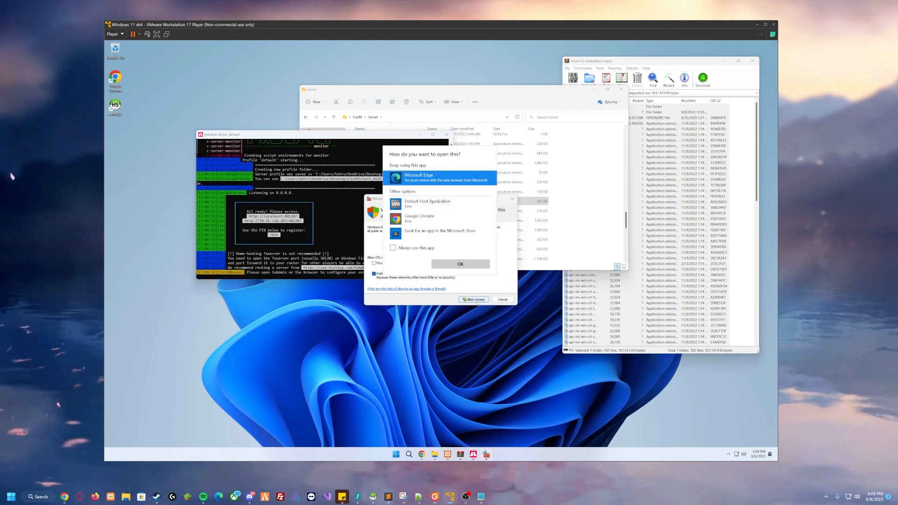
left_click(476, 302)
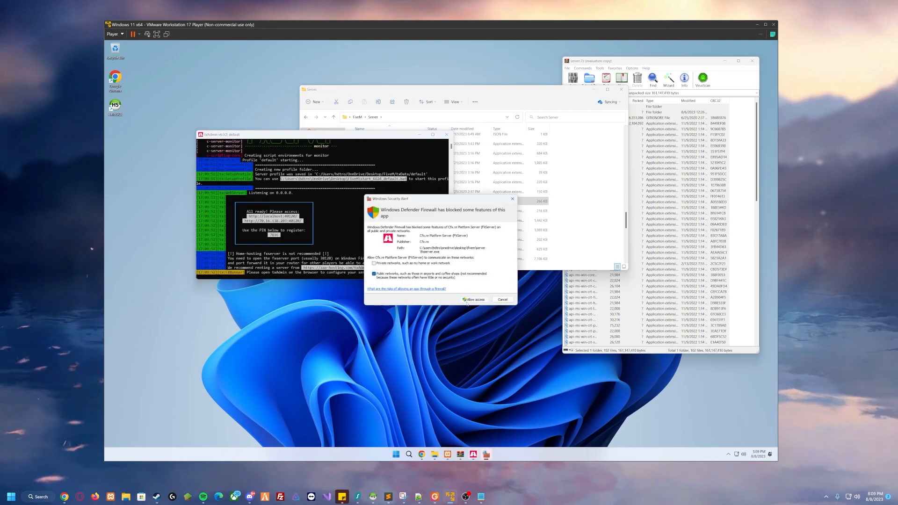
left_click(467, 301)
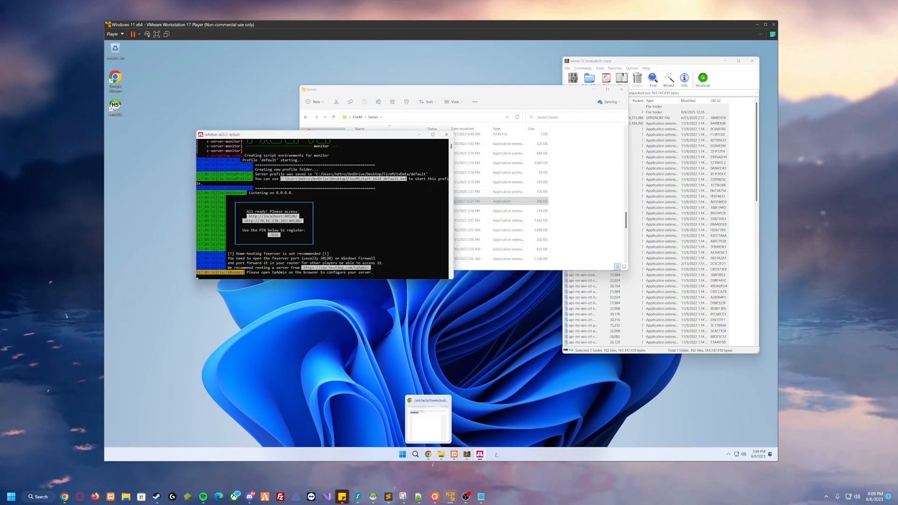
Arrange the Server folder window and the txAdmin console so that the console is fully visible above the folder
left_click_drag(355, 88, 314, 248)
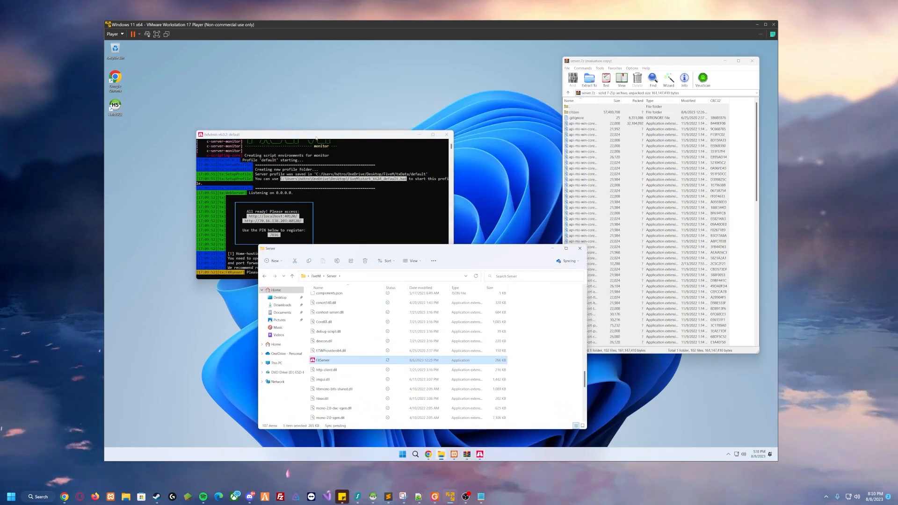
left_click(317, 139)
left_click_drag(328, 138, 305, 85)
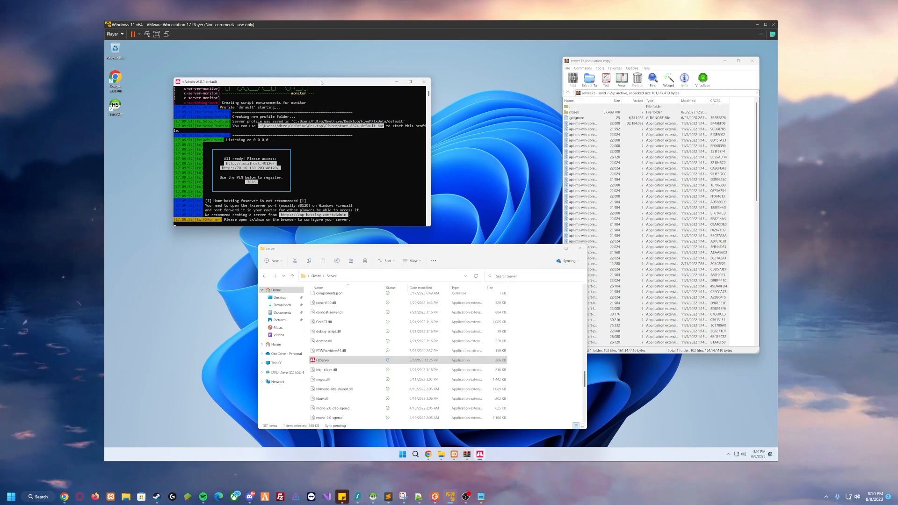
left_click_drag(321, 82, 376, 87)
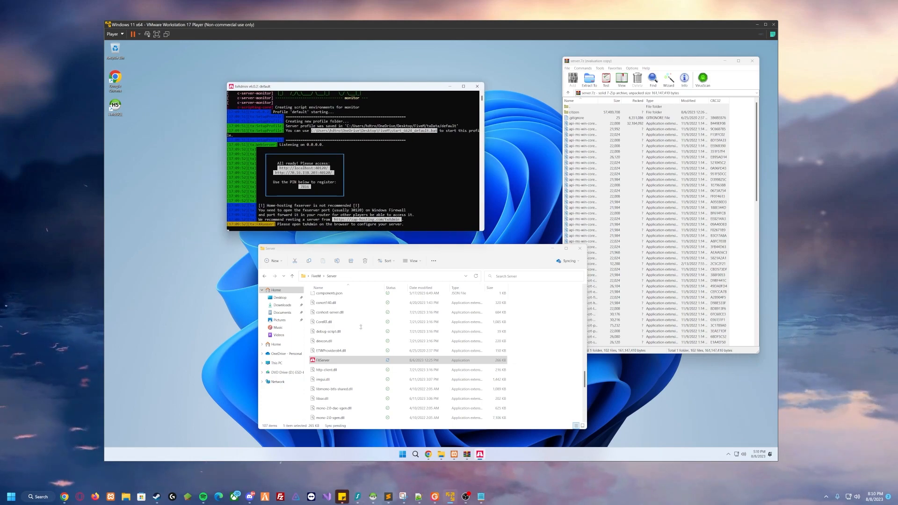
Open a new tab in Chrome and try to load localhost:4120
left_click(428, 454)
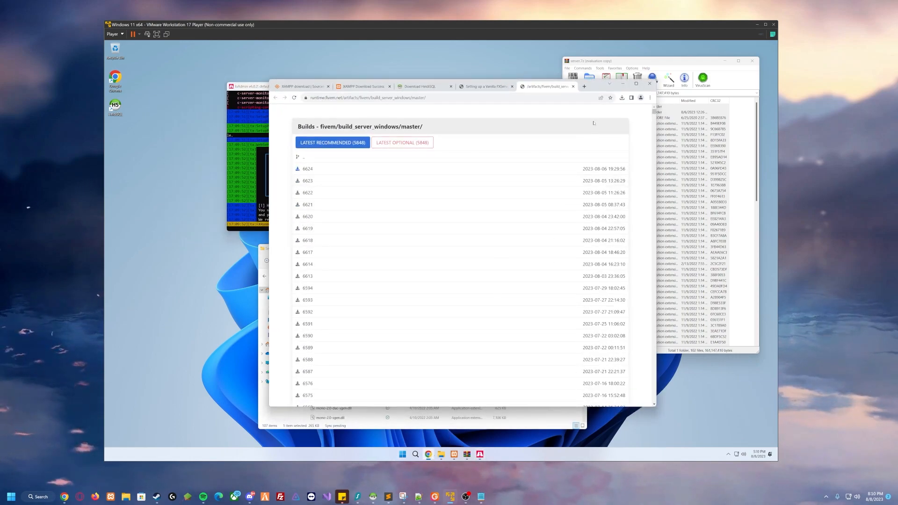
left_click(584, 87)
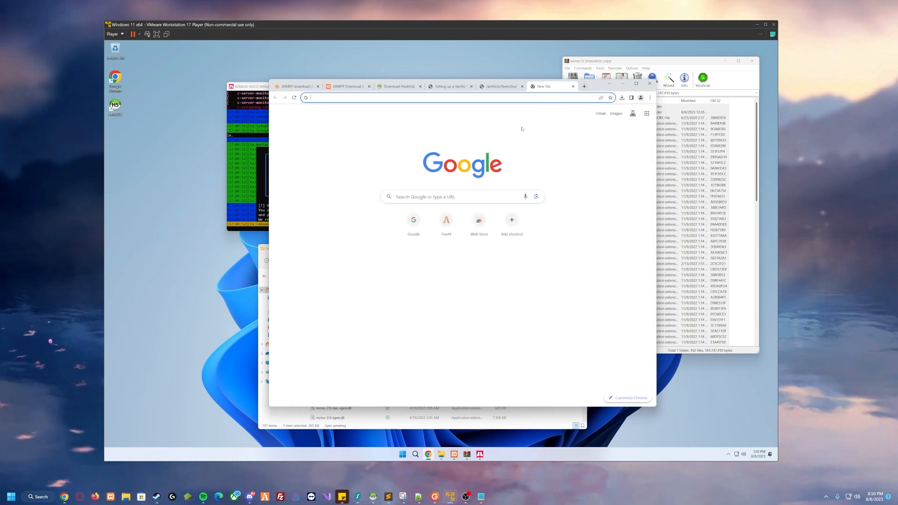
type("localhost")
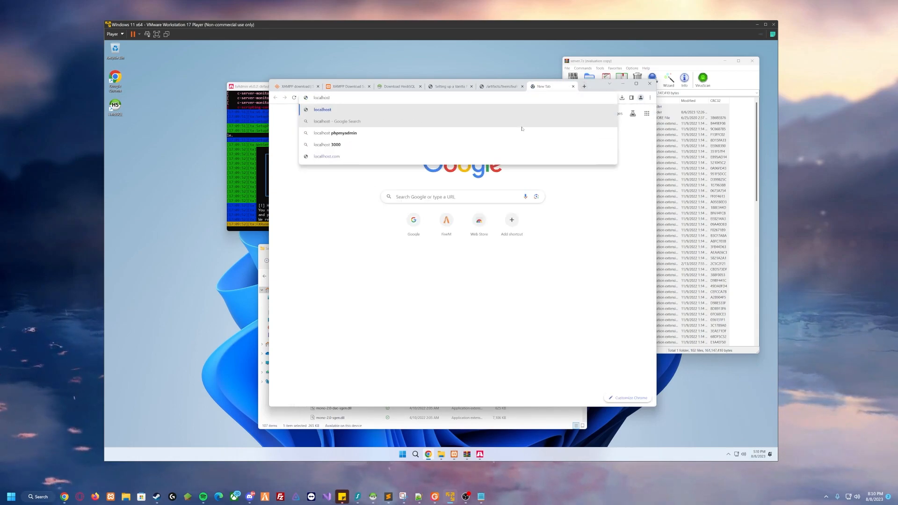
type(":")
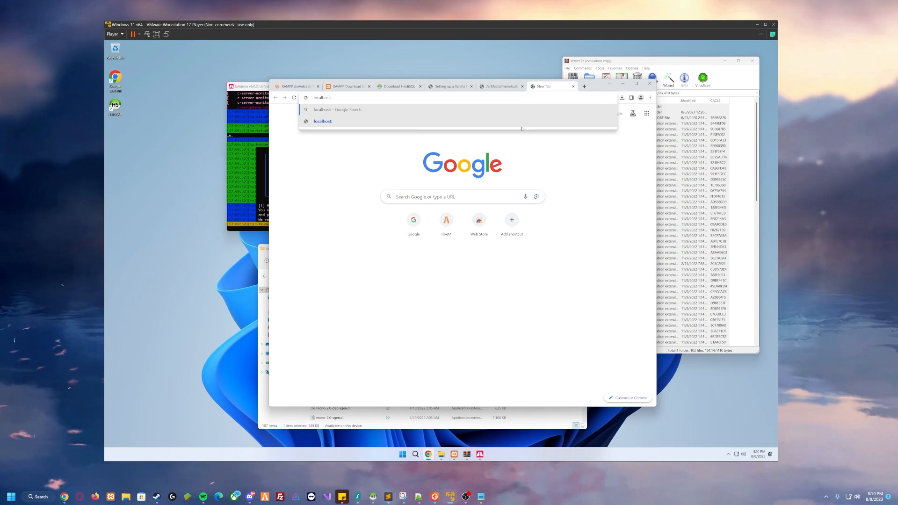
key("Down")
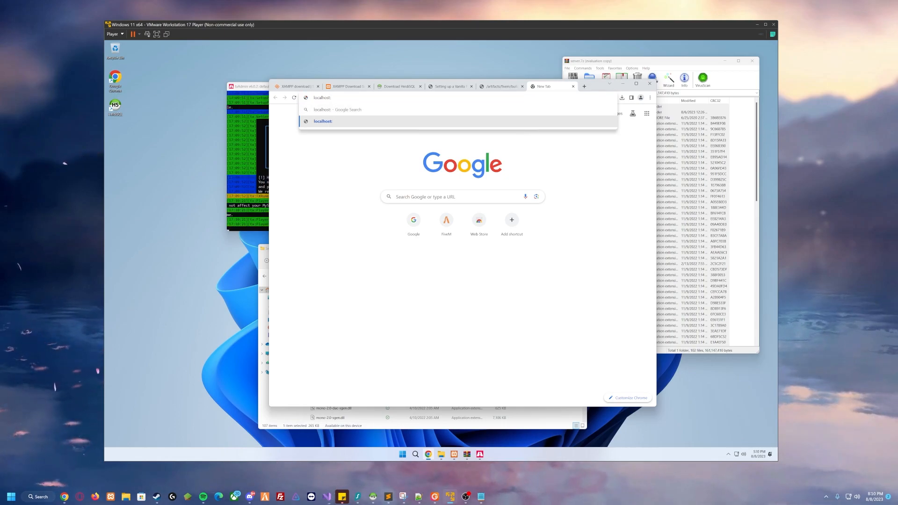
type("4120")
key("Return")
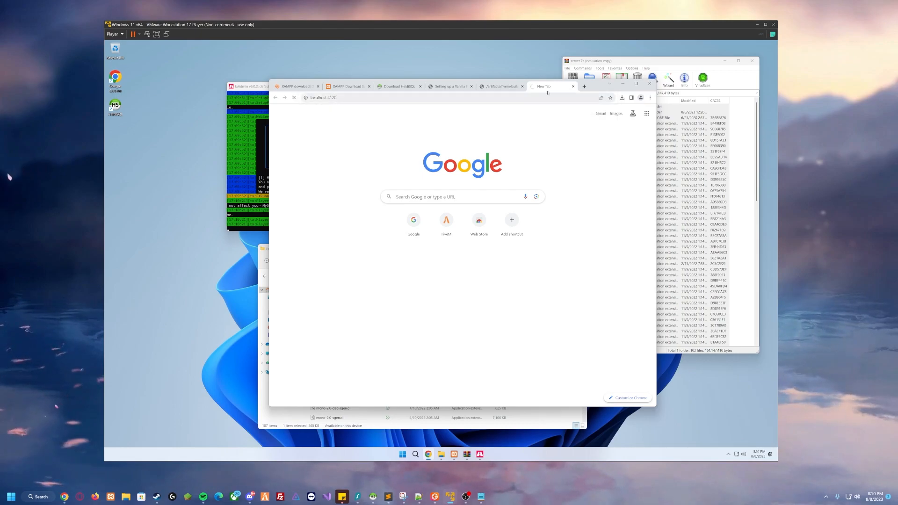
Move the browser aside to reveal the console's address, correct the port to 40120 and load the txAdmin page
left_click_drag(597, 89, 661, 86)
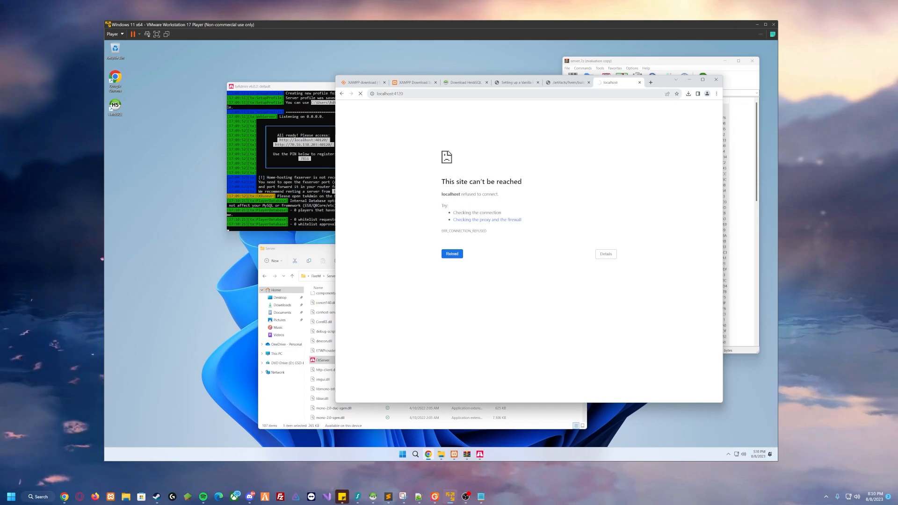
left_click(523, 95)
key("Right")
key("Left")
key("Left")
key("Left")
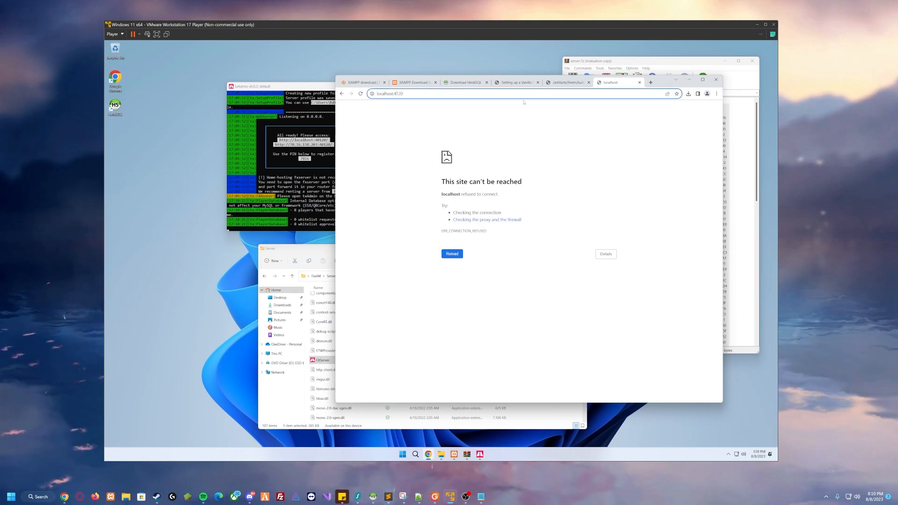
type("0")
key("Return")
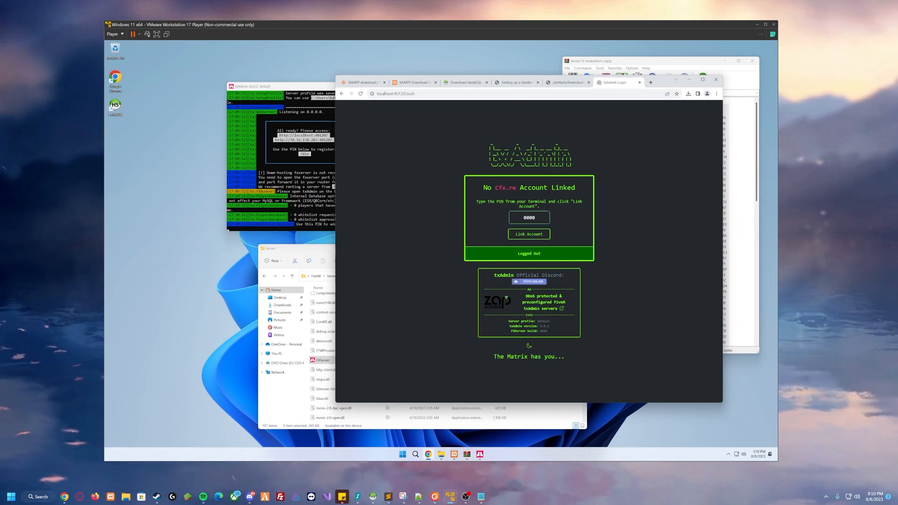
Enter the registration PIN from the txAdmin console and start linking the Cfx.re account
type("7")
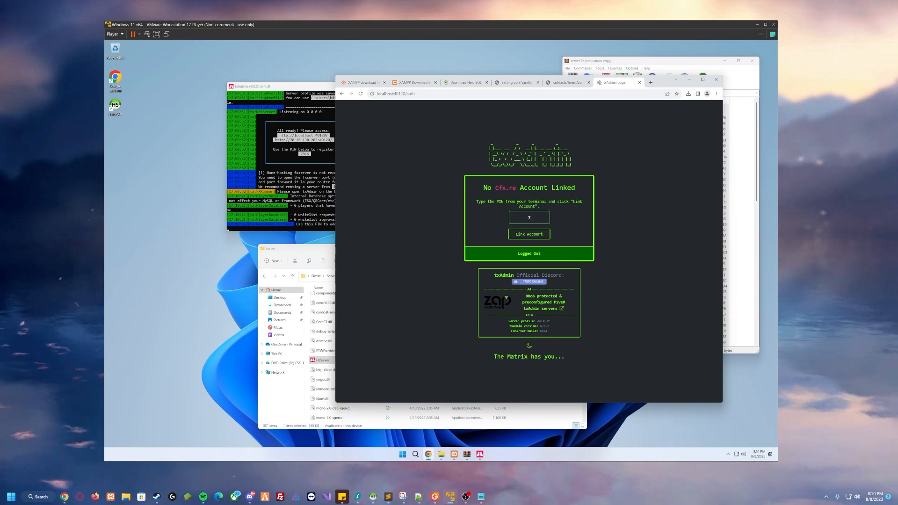
type("816")
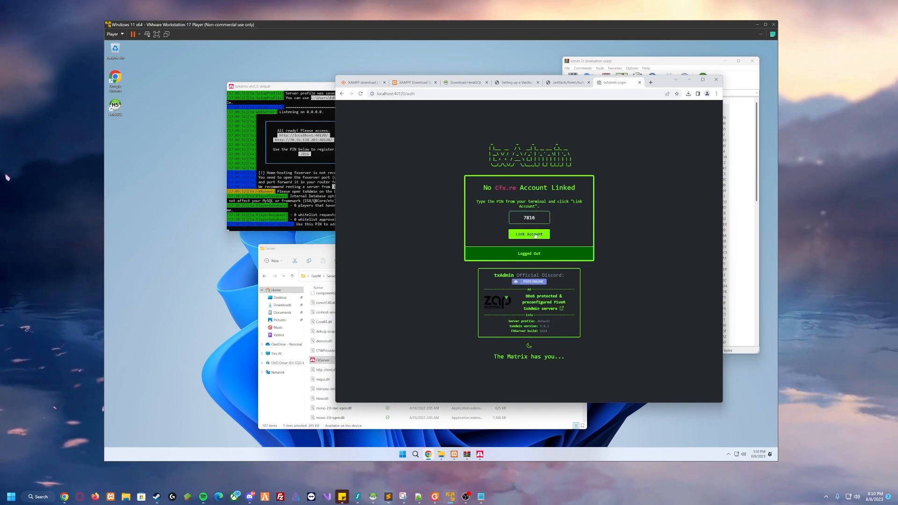
left_click(536, 236)
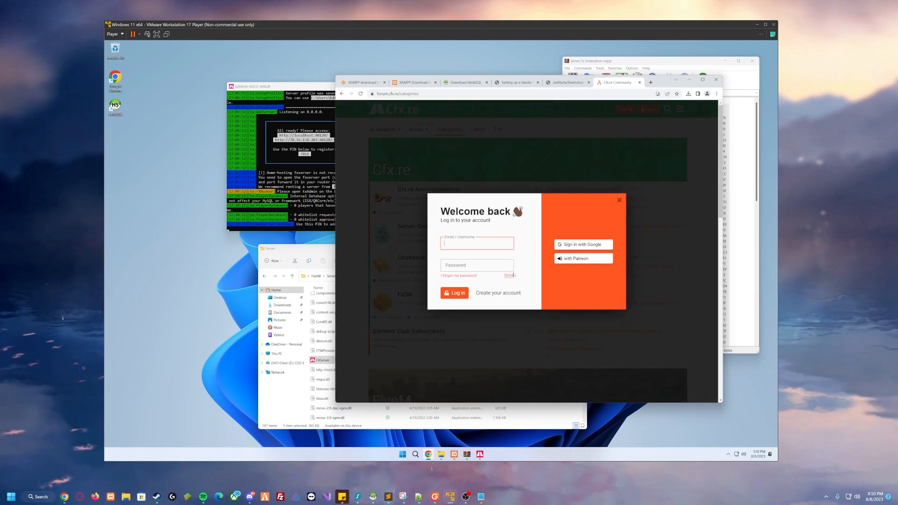
Log in to Cfx.re with the account username and password, authorize txAdmin and dismiss the offer to save the password
type("Trolio")
key("Tab")
type("•••••••")
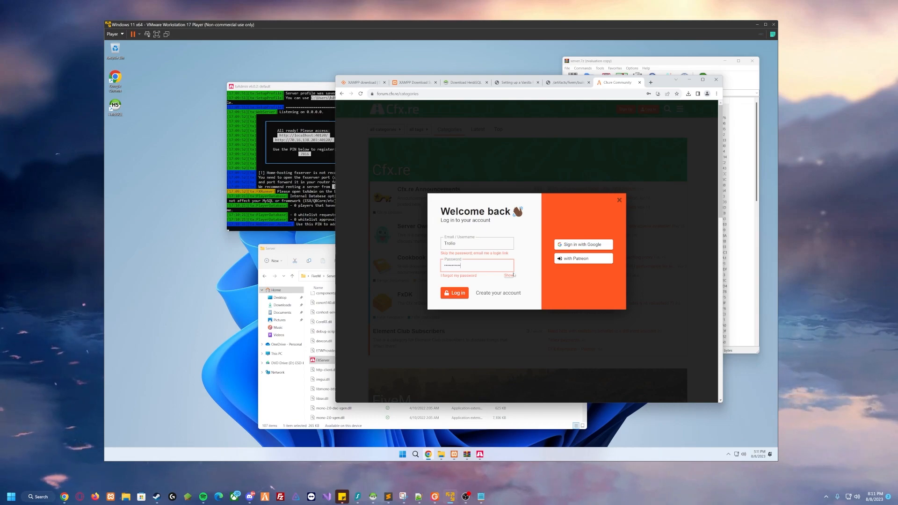
left_click(459, 294)
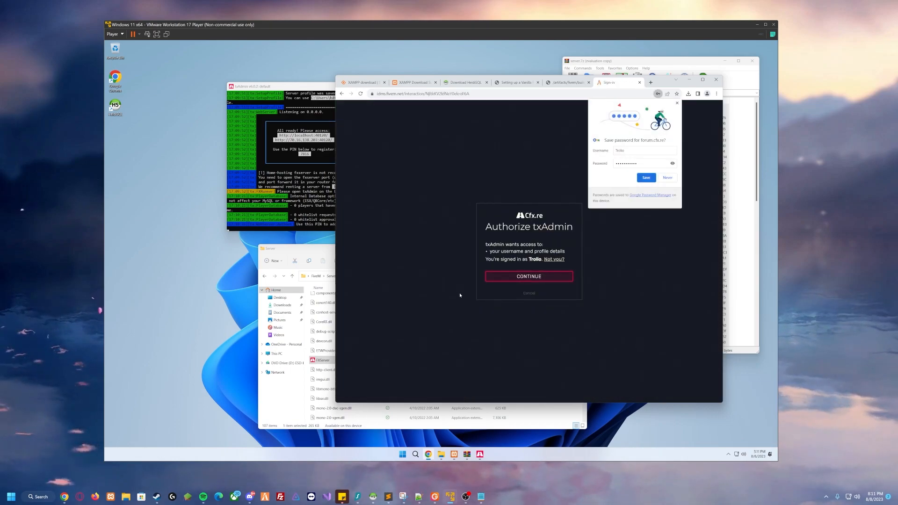
left_click(523, 278)
left_click(676, 104)
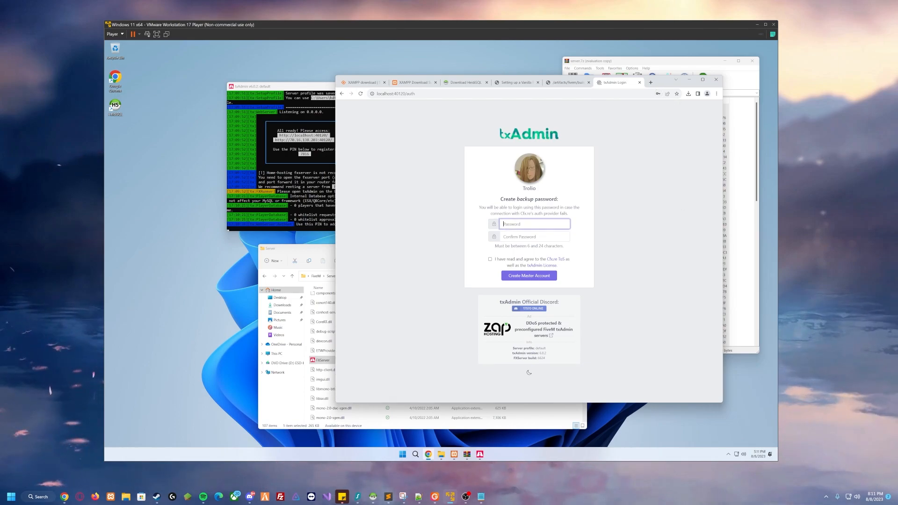
Enter and confirm the backup password, accept the terms, create the master account and dismiss the offer to save the password
key("ctrl+v")
key("Tab")
key("ctrl+v")
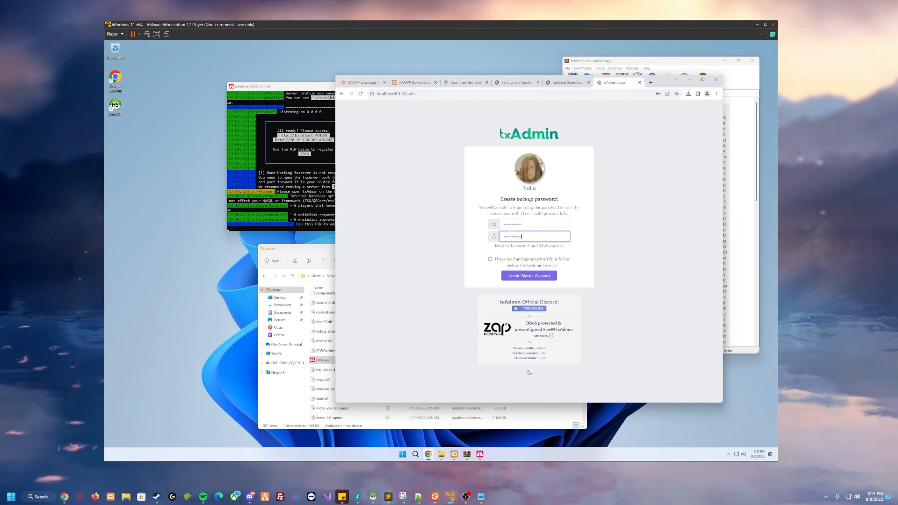
left_click(491, 259)
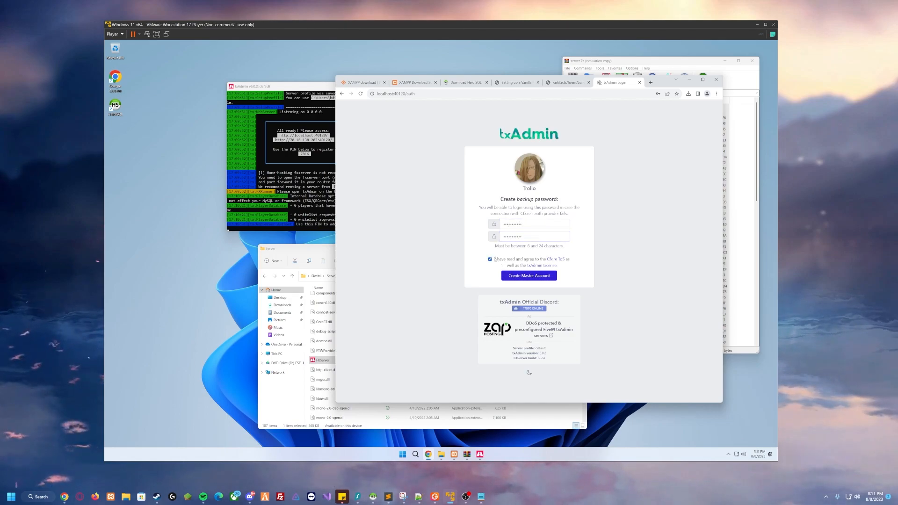
left_click(524, 280)
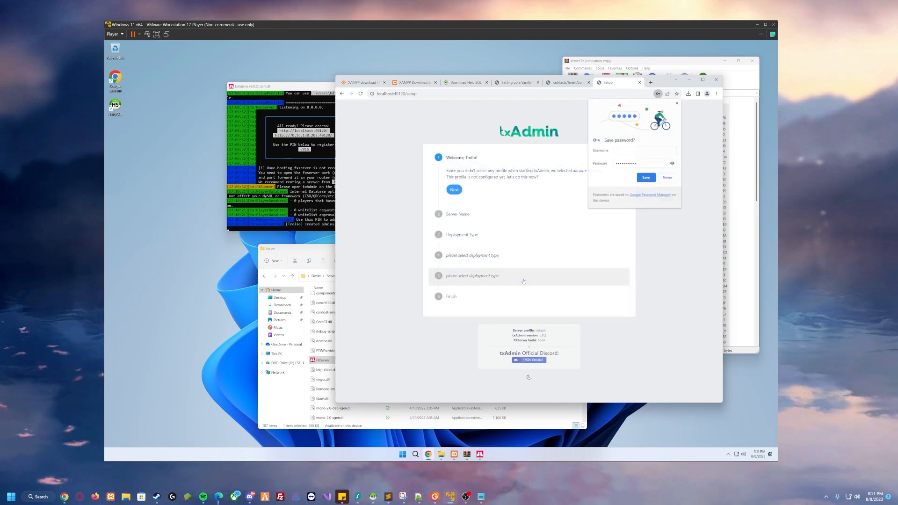
left_click(677, 103)
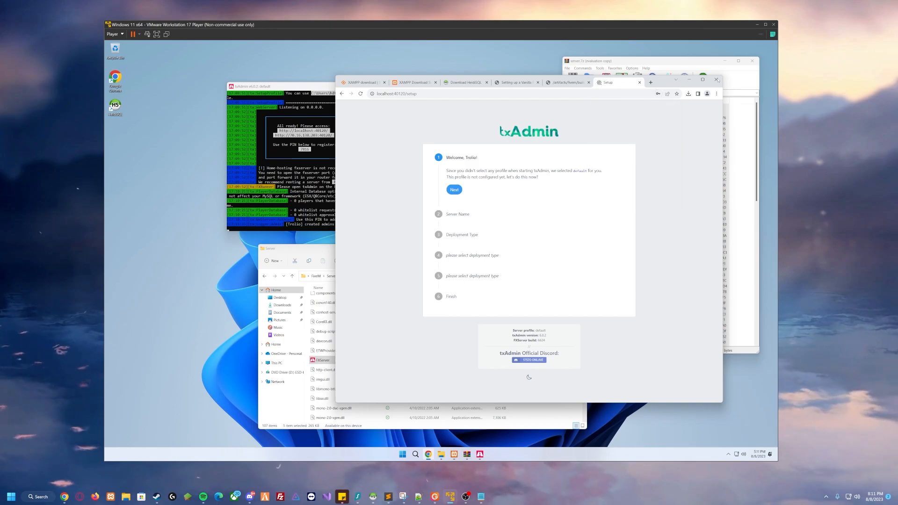
Start the profile setup, name the server "FiveM Tutorial Server" and choose the ESX Legacy template from Popular Recipes
left_click_drag(667, 85, 621, 81)
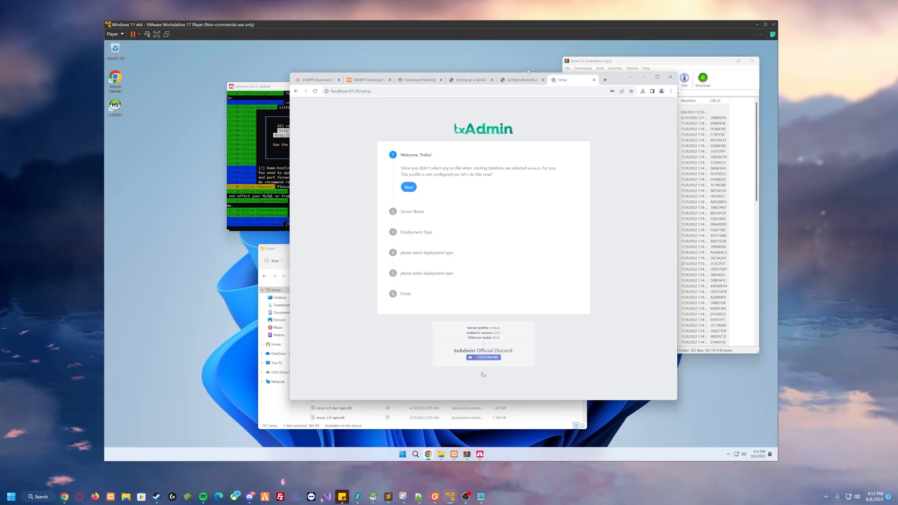
left_click(408, 188)
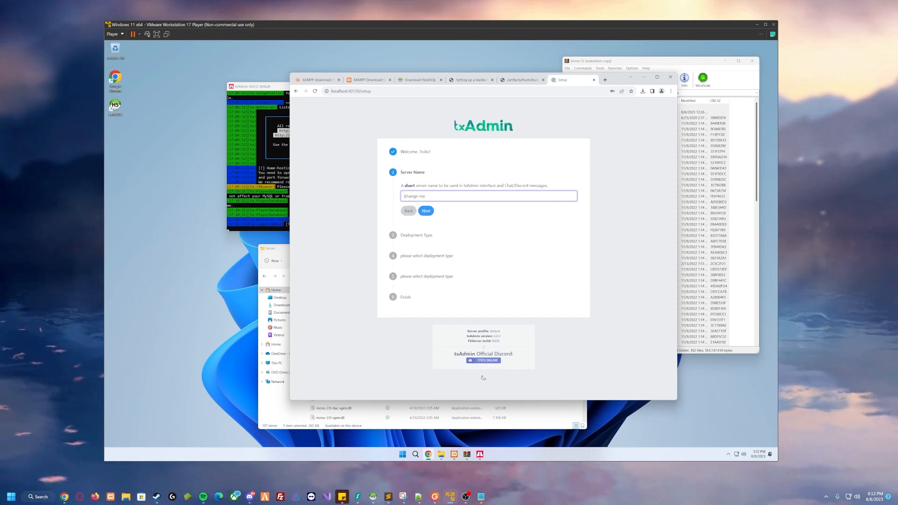
triple_click(405, 196)
type("FiveM Tutorial Server")
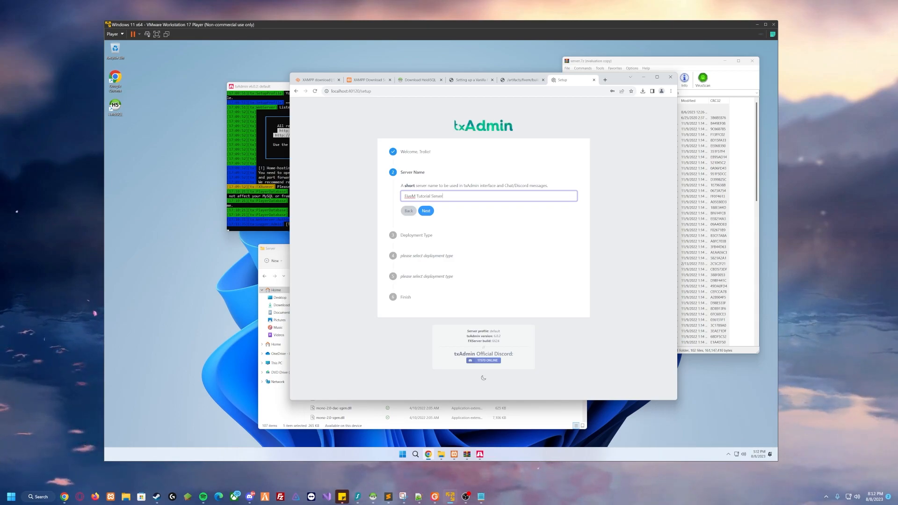
left_click(426, 211)
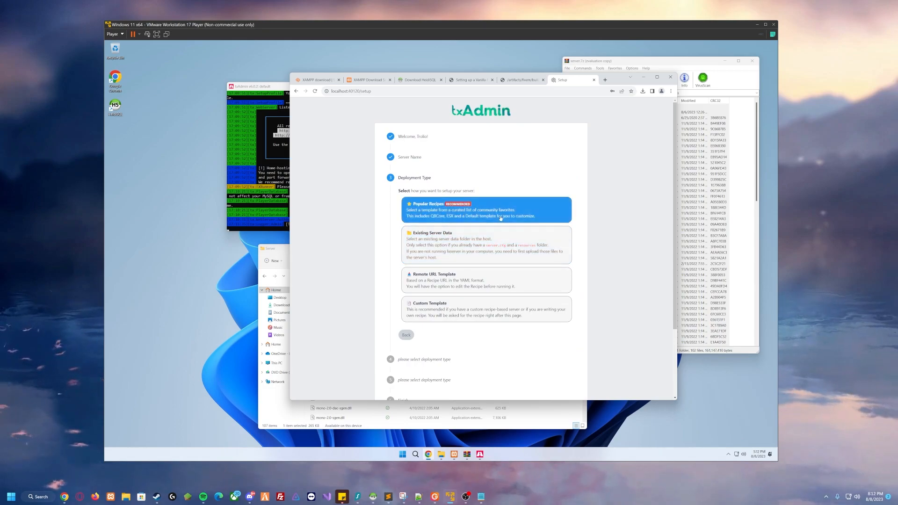
left_click(439, 218)
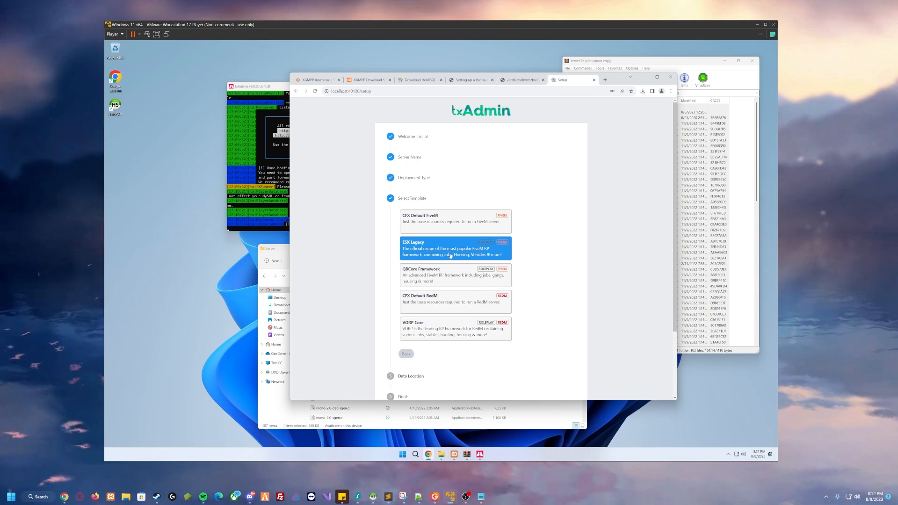
left_click(450, 256)
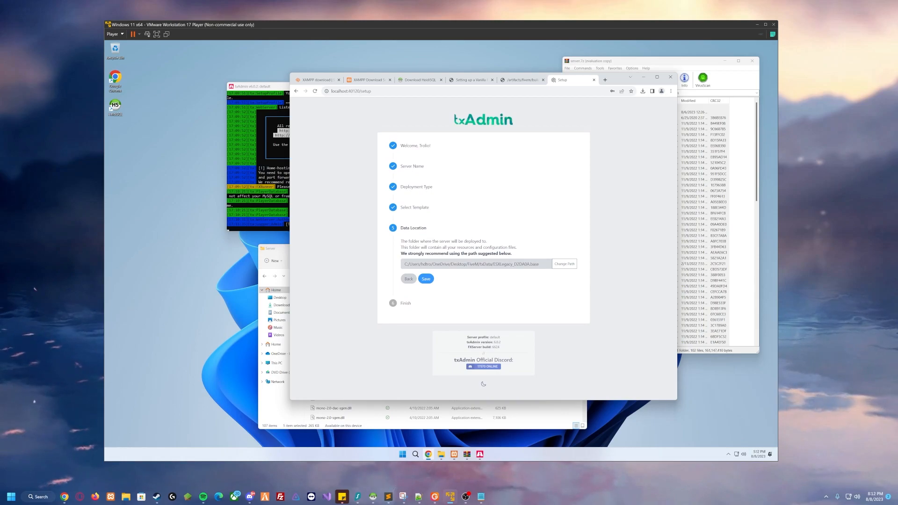
Open the data location path for editing and get the FiveM folder's full path from File Explorer
left_click(565, 265)
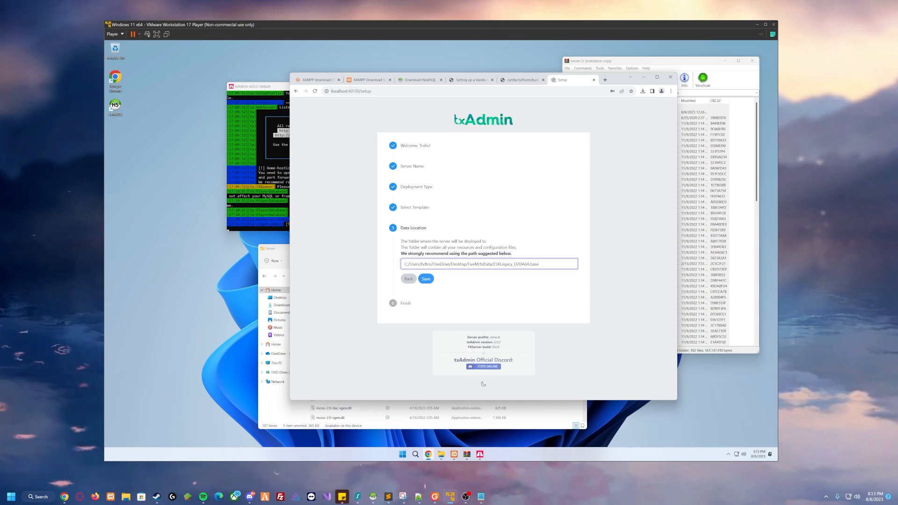
left_click(441, 455)
left_click(465, 419)
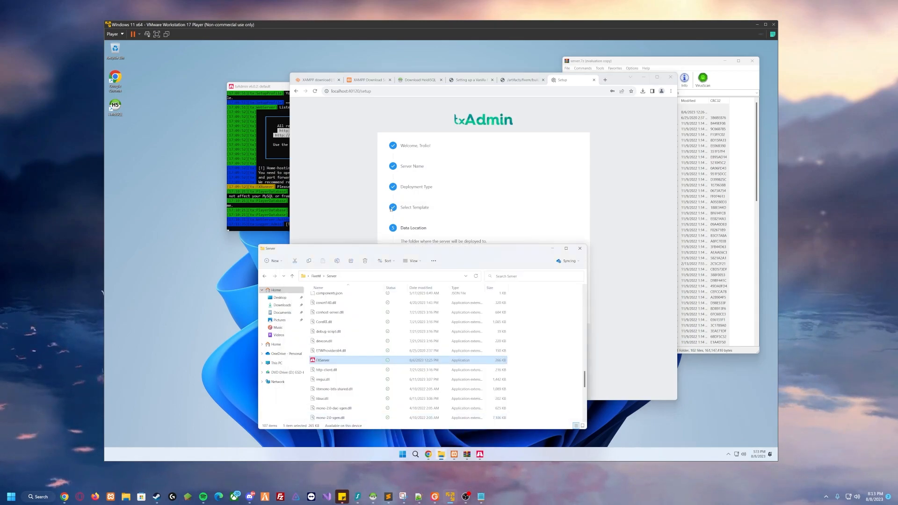
left_click_drag(422, 253, 465, 201)
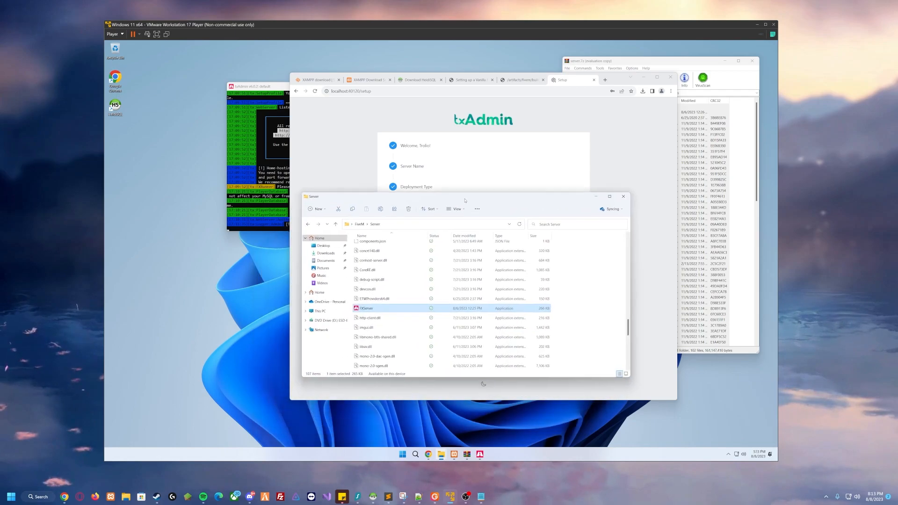
left_click(359, 224)
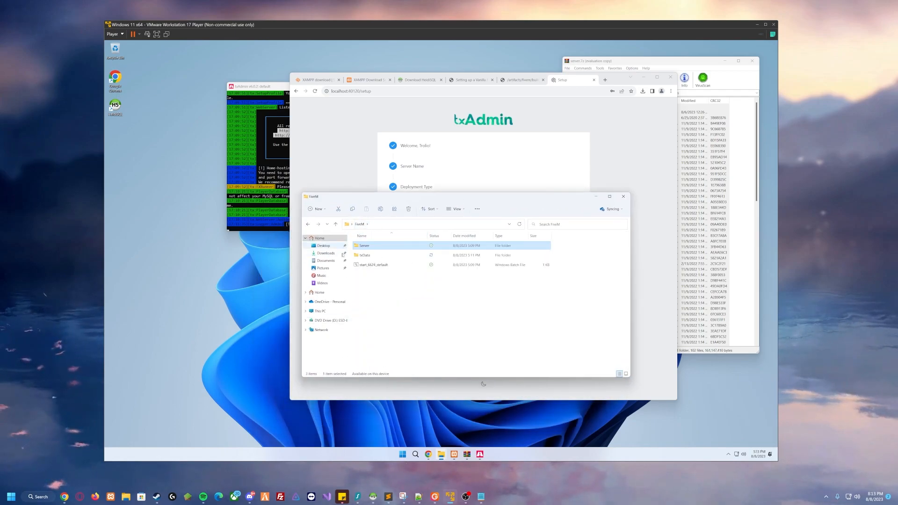
left_click(429, 227)
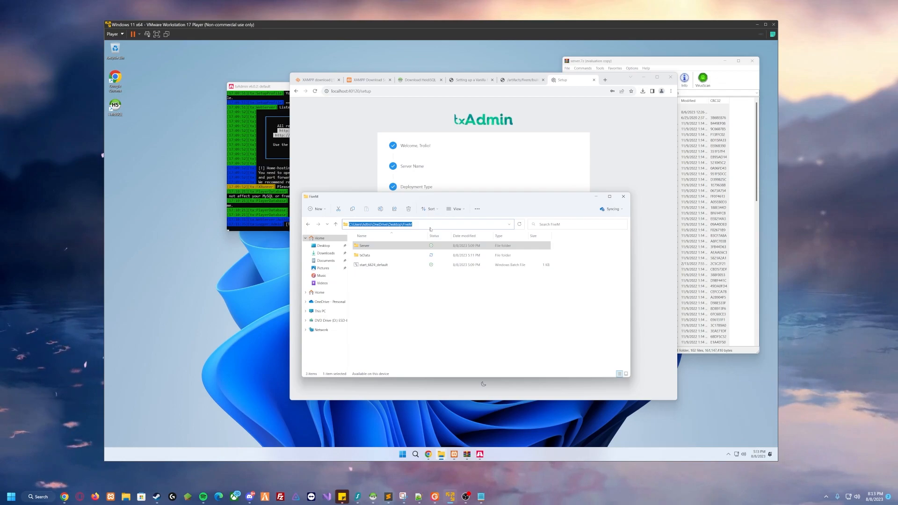
left_click(597, 196)
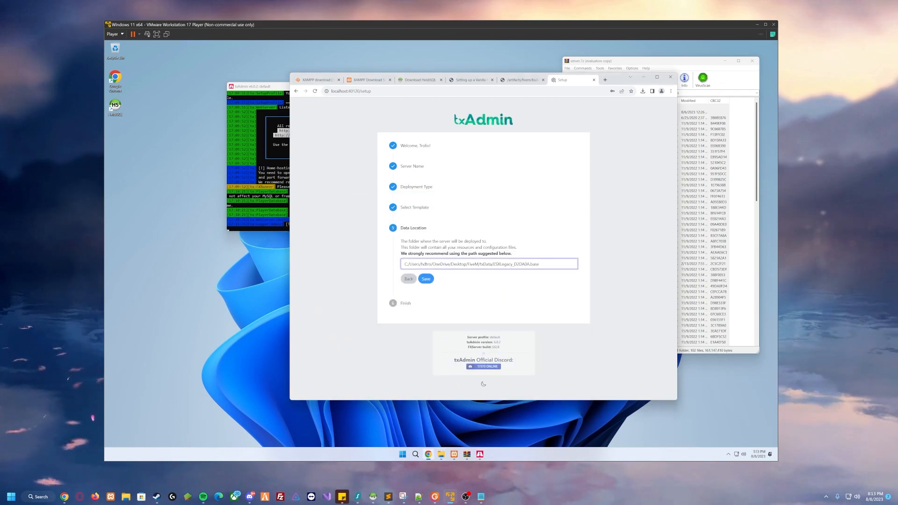
Try replacing the beginning of the data location with the FiveM folder path, and undo the replacement
left_click_drag(481, 264, 394, 267)
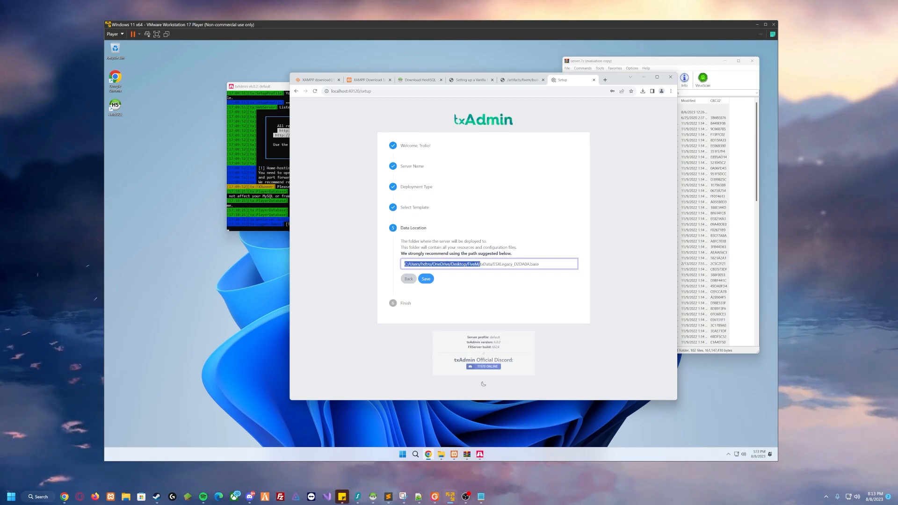
type("C:\\Users\\hdtro\\OneDrive\\Desktop\\FiveM\\")
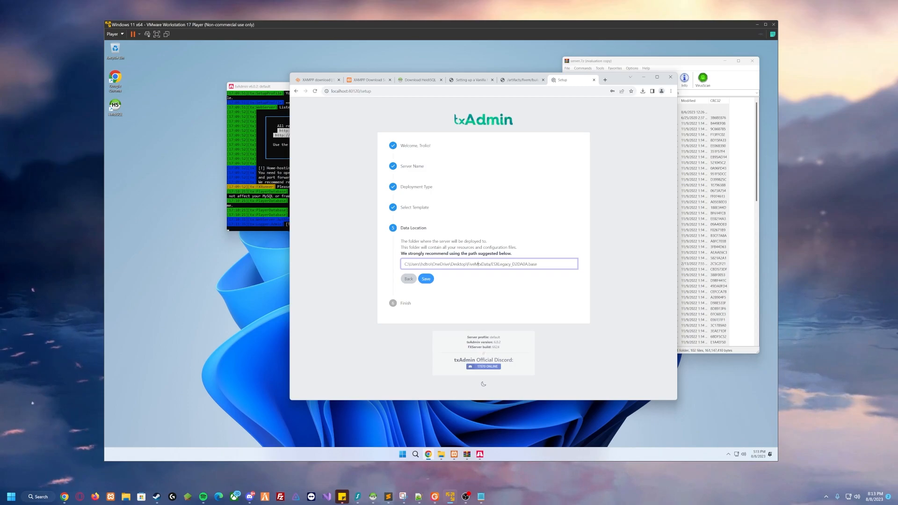
key("ctrl+z")
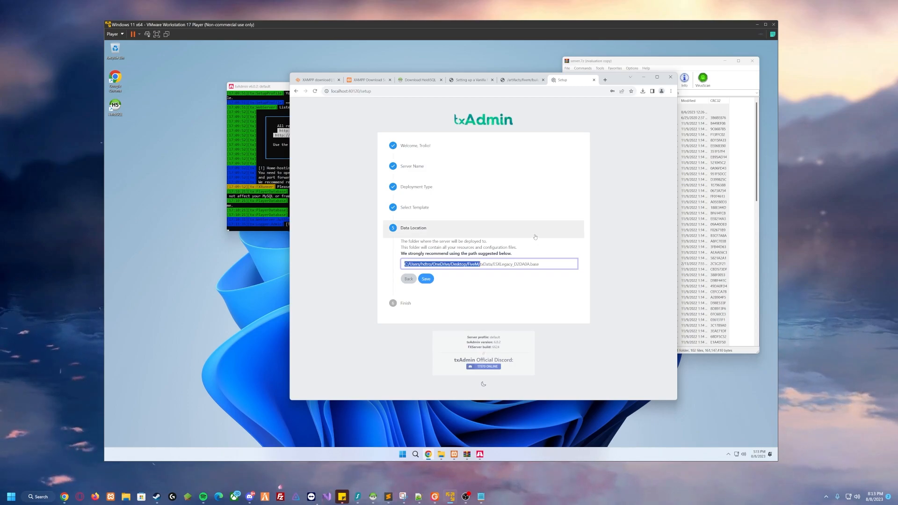
left_click(549, 281)
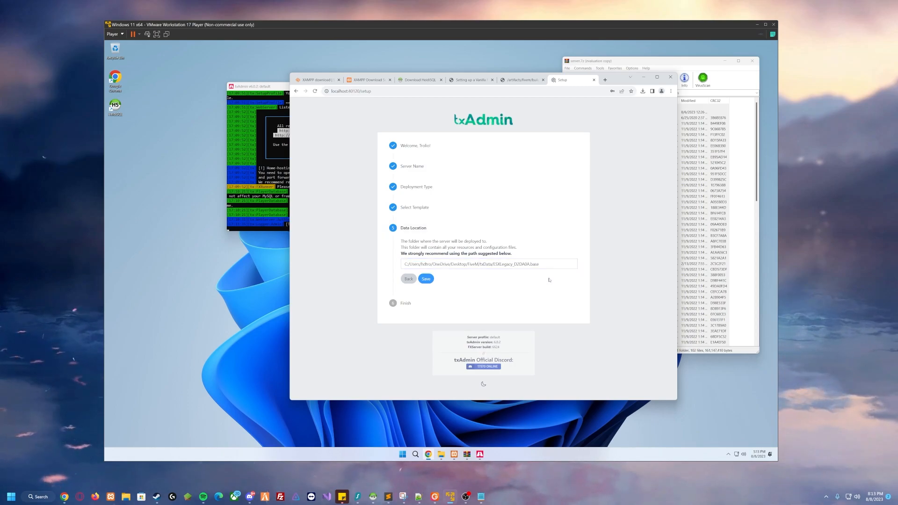
double_click(442, 265)
left_click(447, 273)
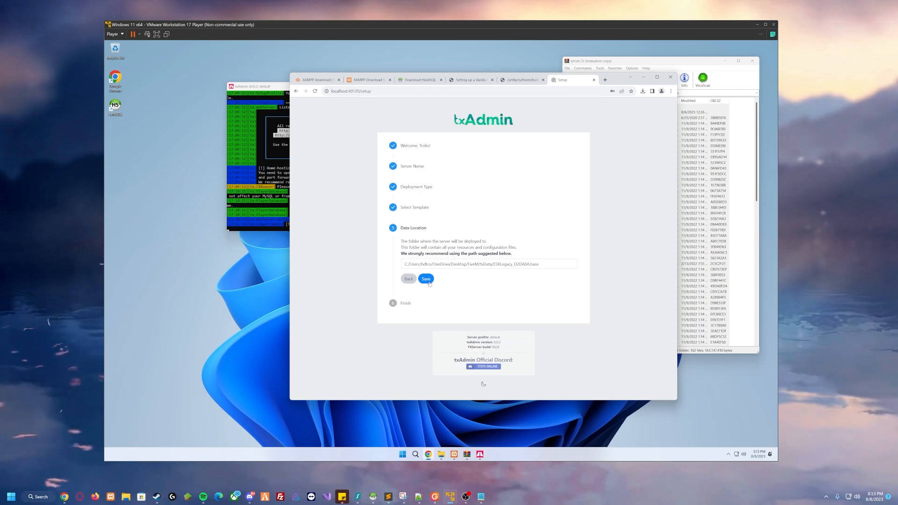
Save the suggested data location and continue through the recipe deployer with the ESX Legacy recipe unmodified
left_click(429, 282)
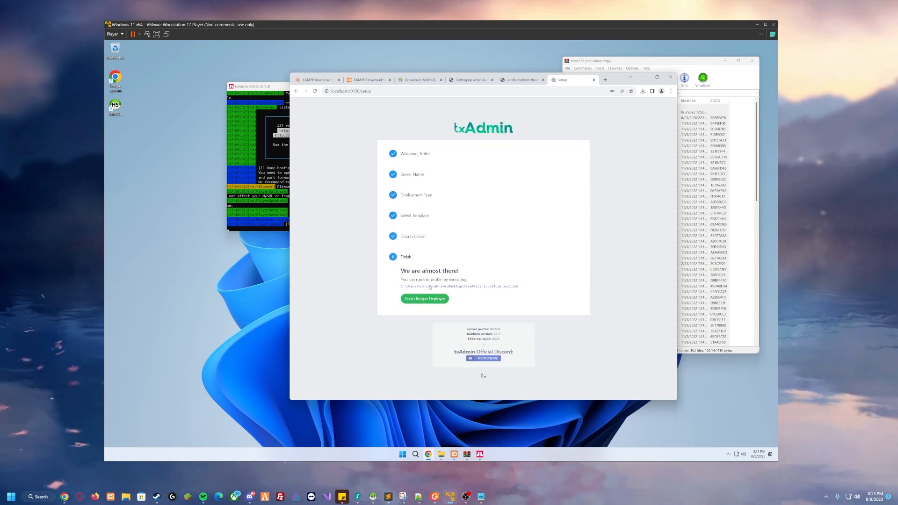
left_click(432, 300)
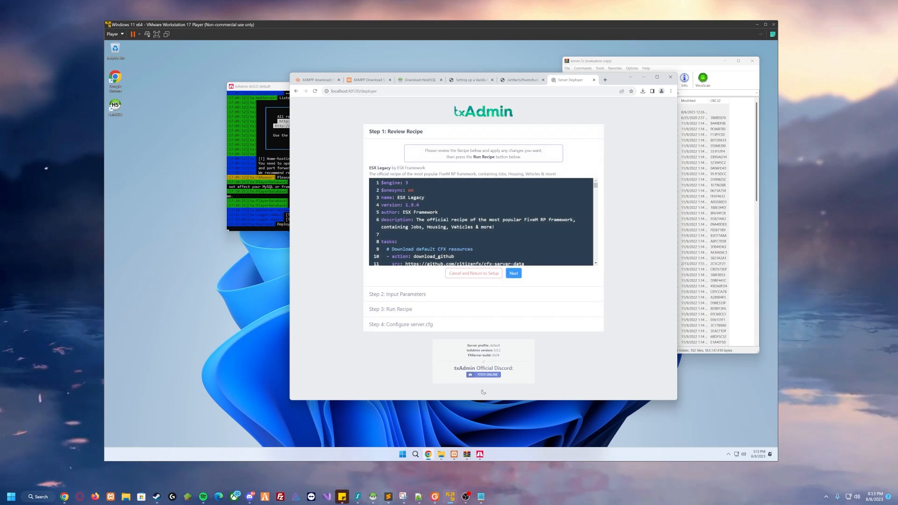
scroll(480, 222, "down", 3)
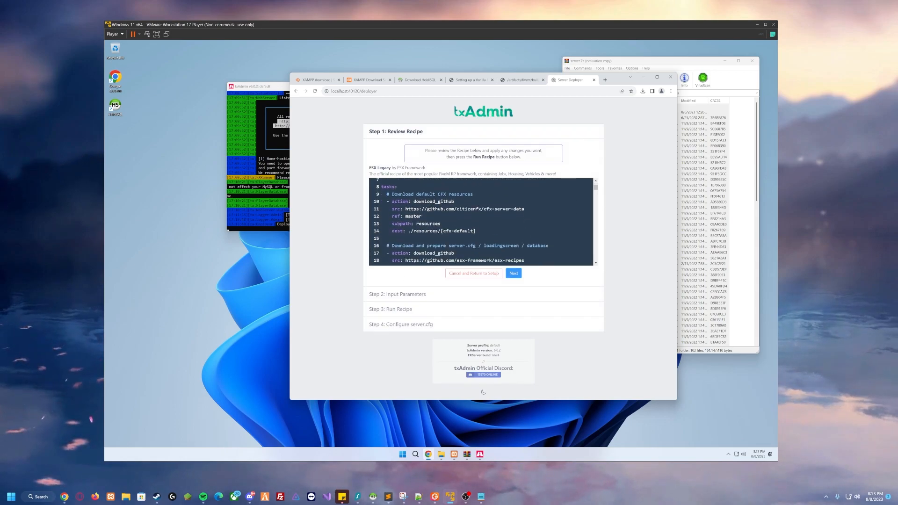
scroll(481, 222, "down", 15)
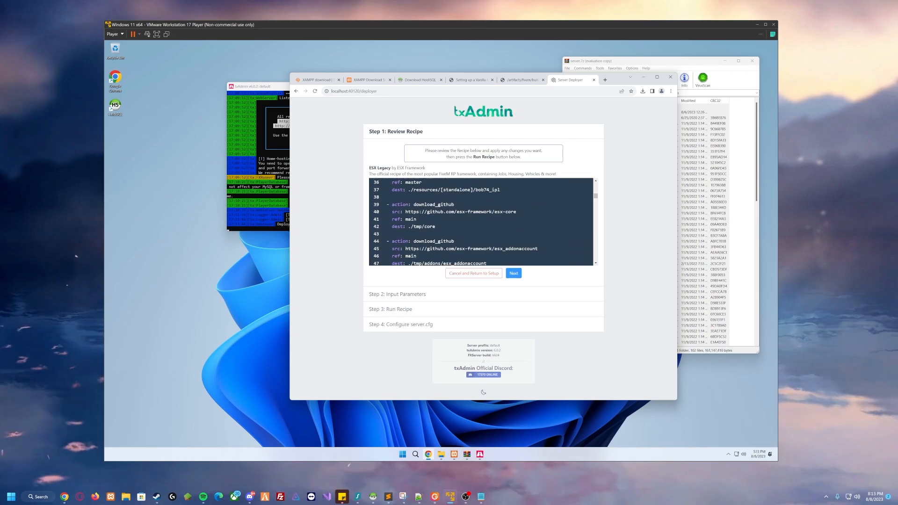
scroll(482, 222, "up", 18)
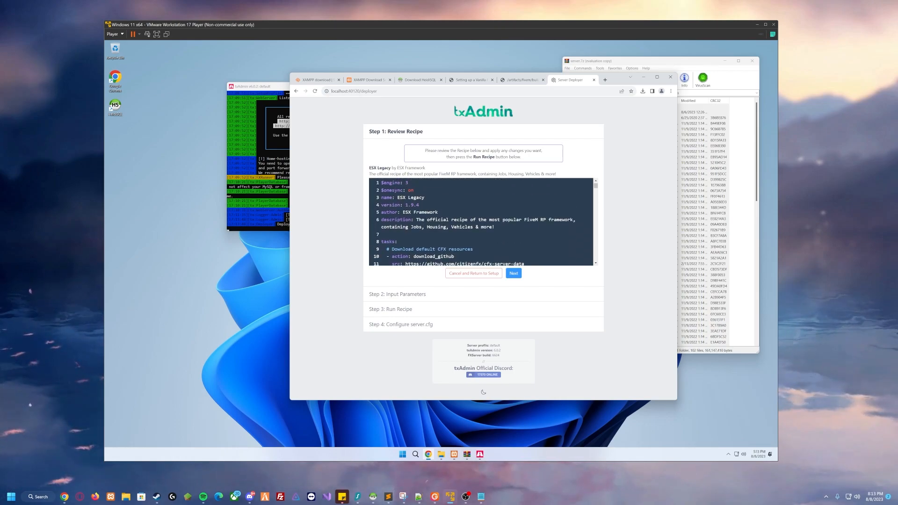
left_click(514, 274)
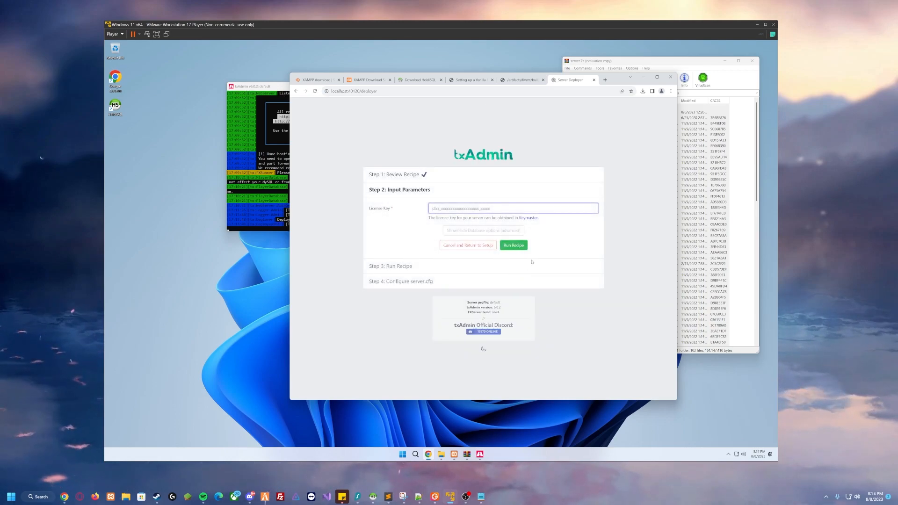
Open Keymaster from the license key hint and get the key from the Dev Server entry's details
left_click(529, 217)
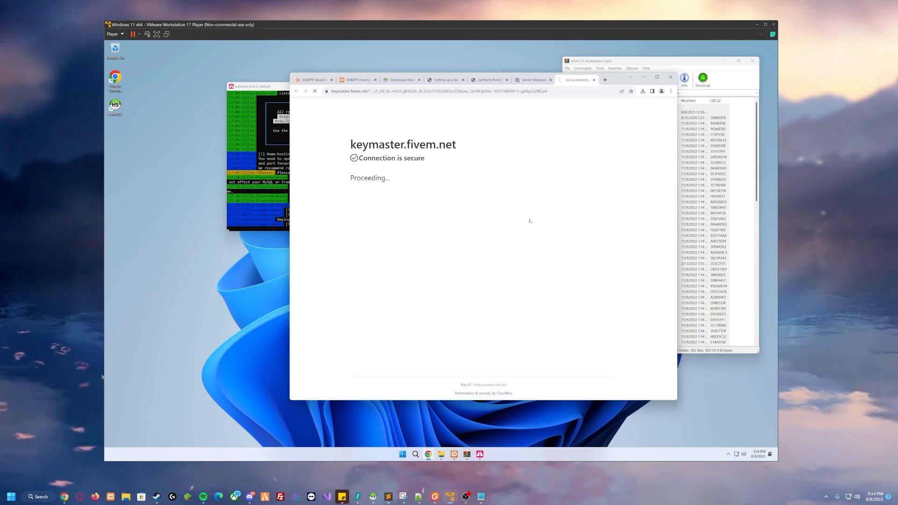
left_click(327, 122)
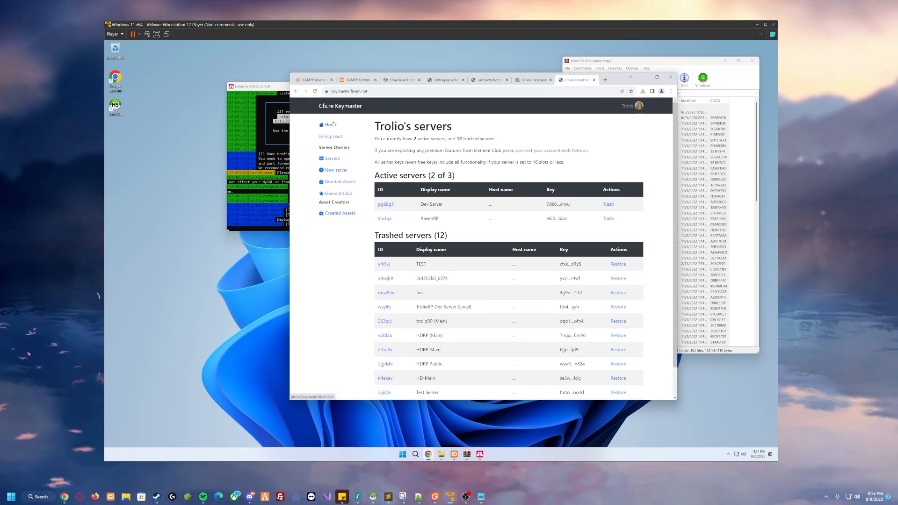
left_click(386, 205)
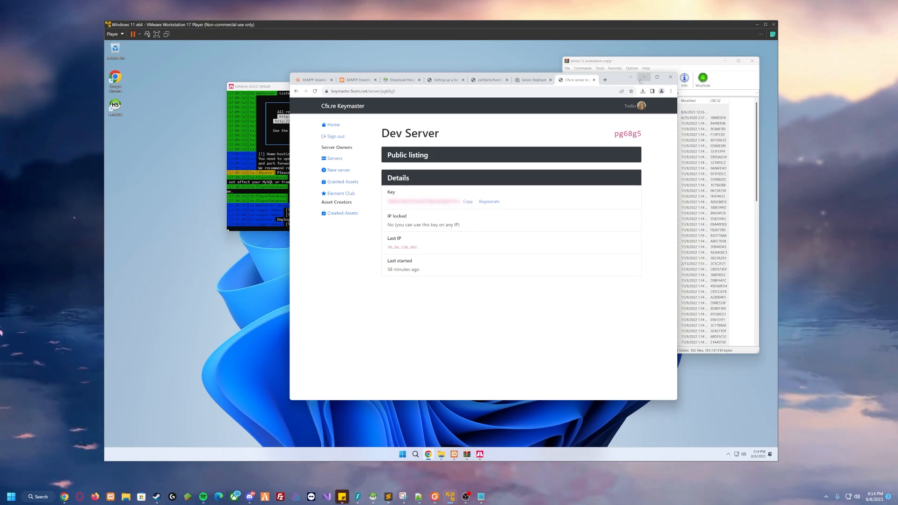
Return to the Server Deployer page, paste the license key into its field and run the recipe
left_click(526, 83)
left_click(432, 209)
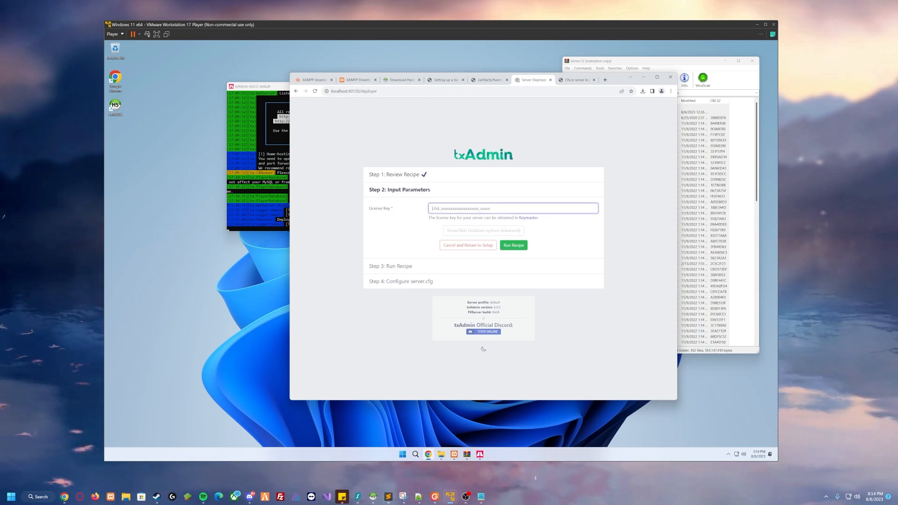
key("ctrl+v")
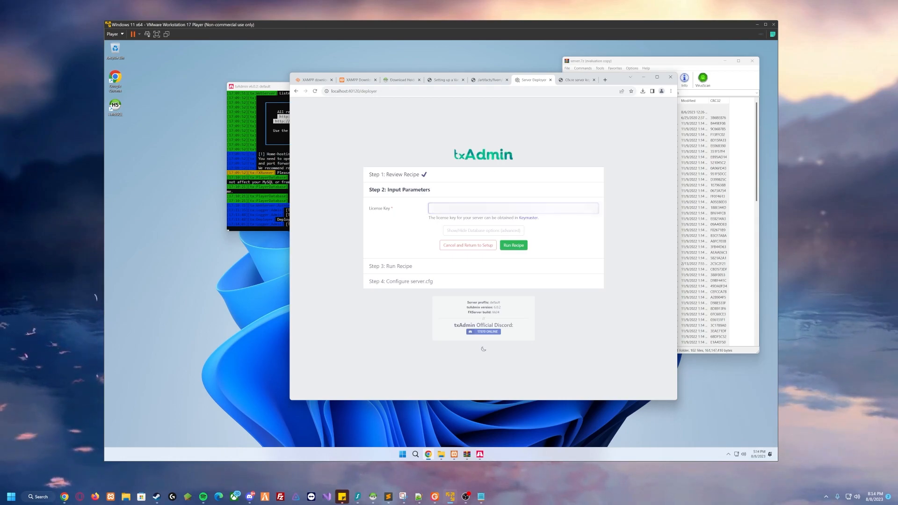
left_click(516, 250)
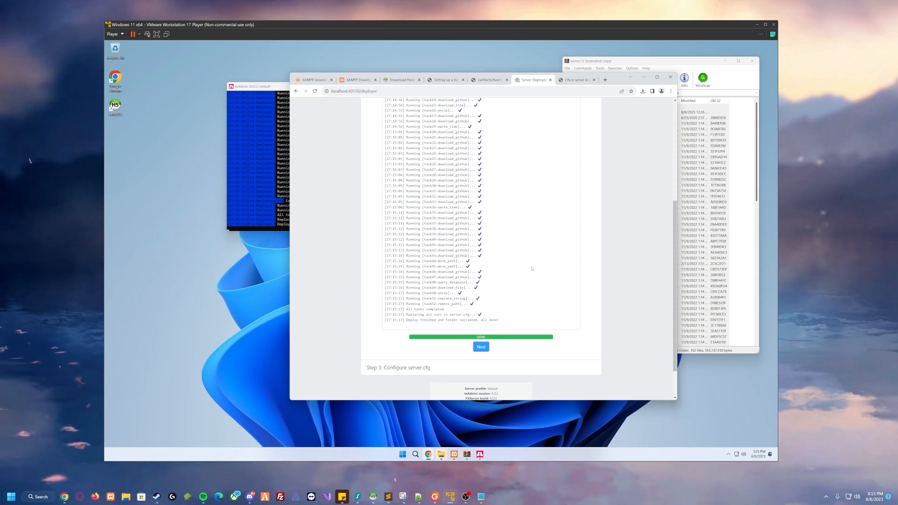
Continue to the server.cfg configuration step and review the generated file from the editable settings to the additional resources
left_click(480, 347)
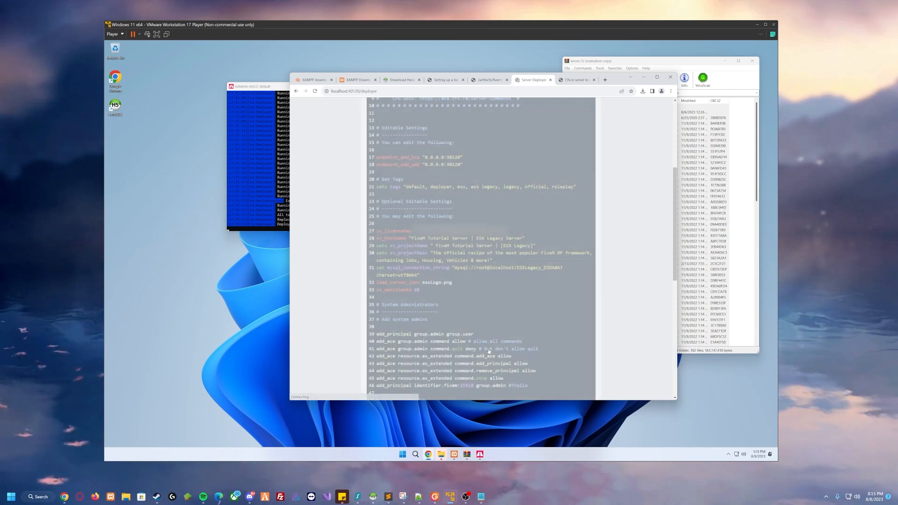
scroll(482, 248, "down", 3)
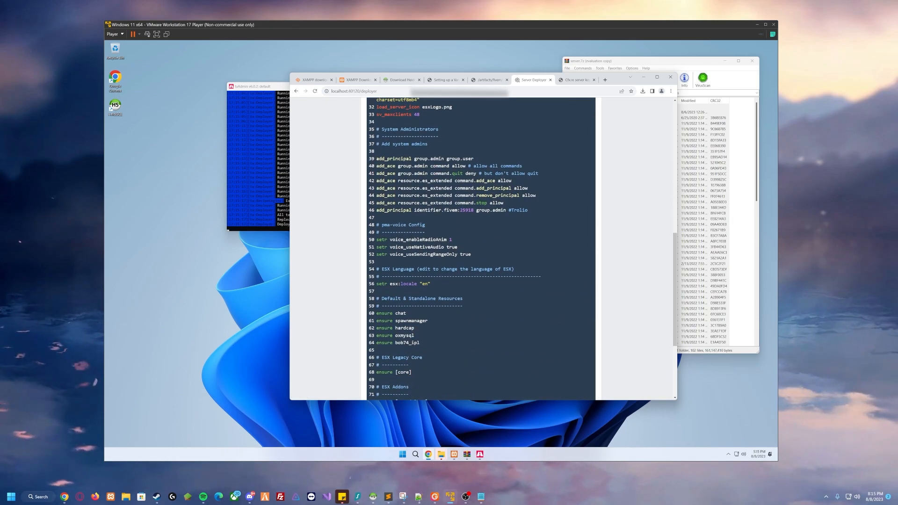
scroll(481, 248, "down", 2)
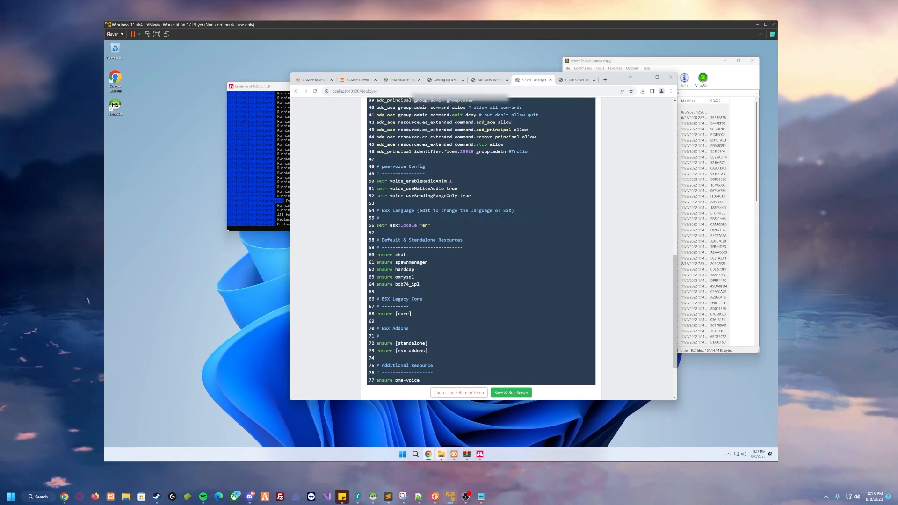
scroll(482, 248, "down", 1)
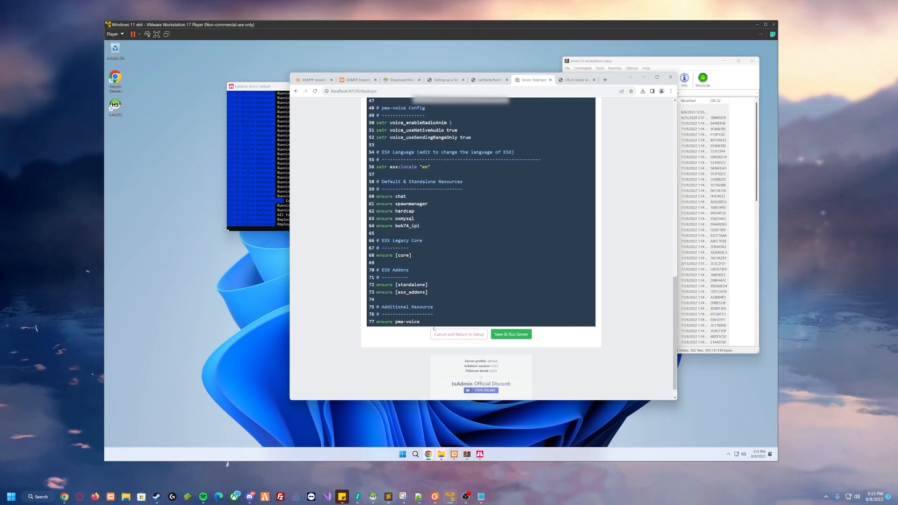
scroll(431, 329, "up", 6)
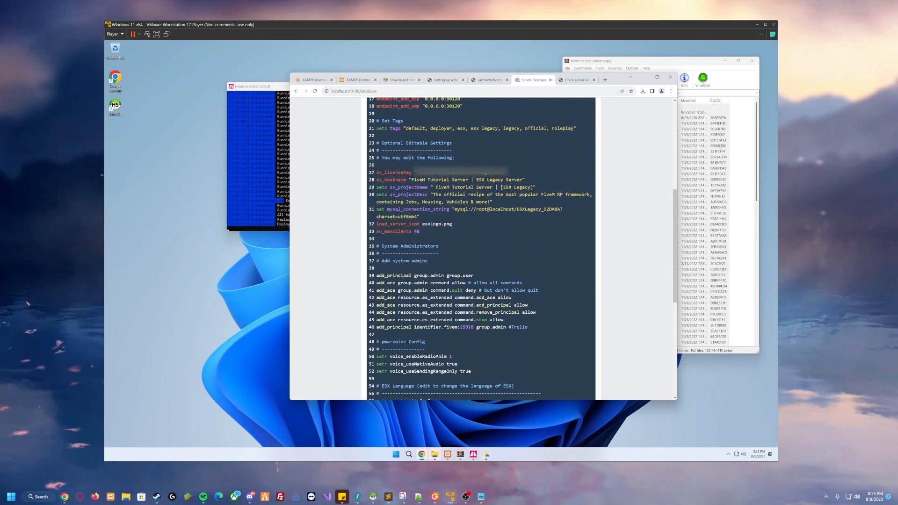
scroll(480, 247, "up", 1)
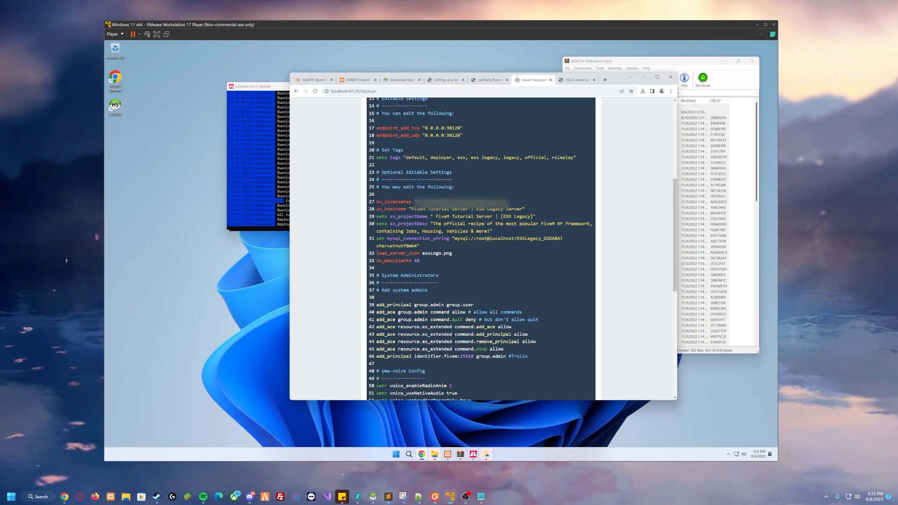
scroll(480, 209, "up", 4)
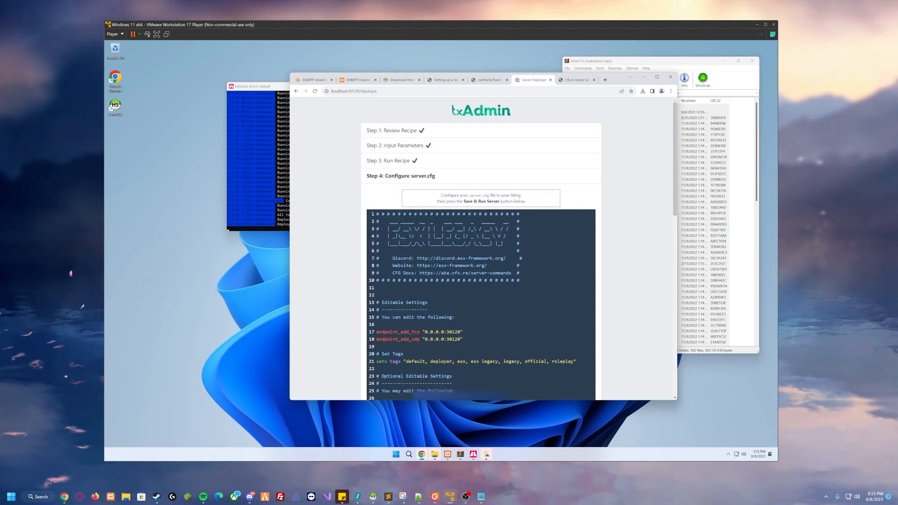
scroll(481, 248, "down", 3)
scroll(481, 248, "down", 1)
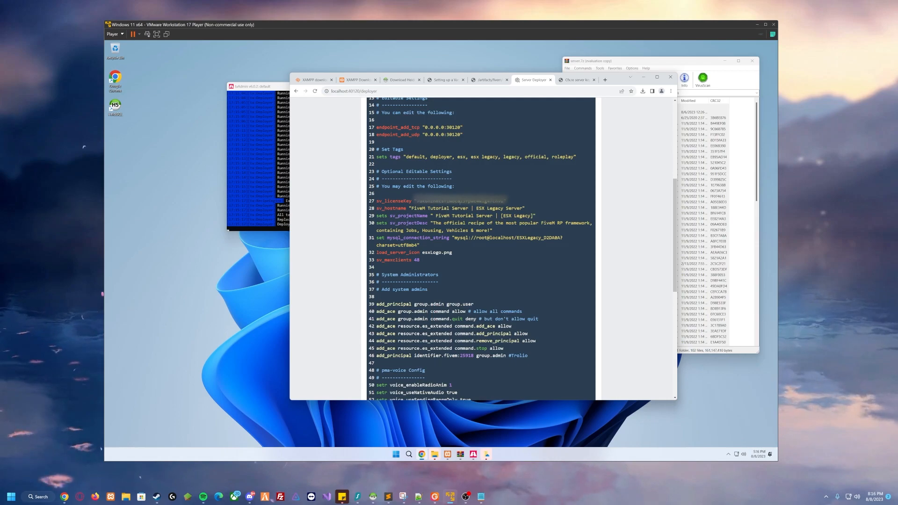
scroll(481, 248, "down", 4)
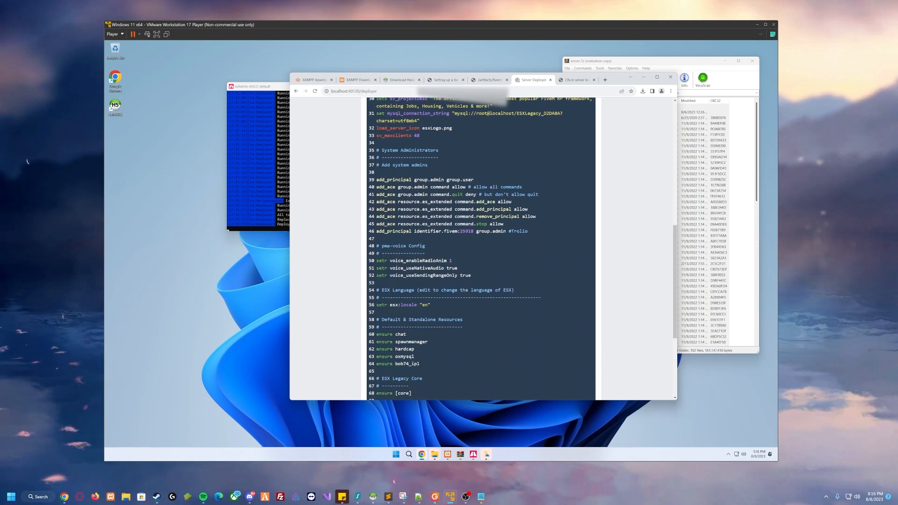
scroll(521, 321, "down", 2)
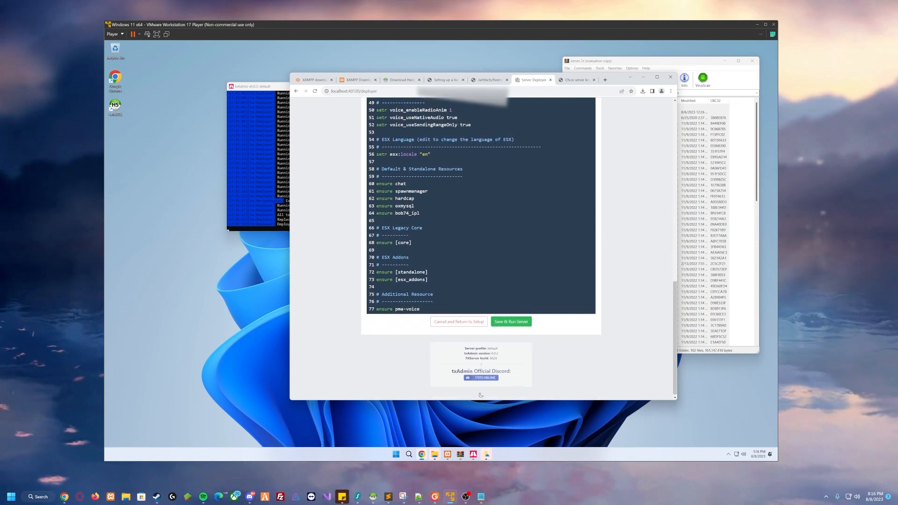
Save the configuration and run the server, and look over its dashboard and live console
left_click(522, 322)
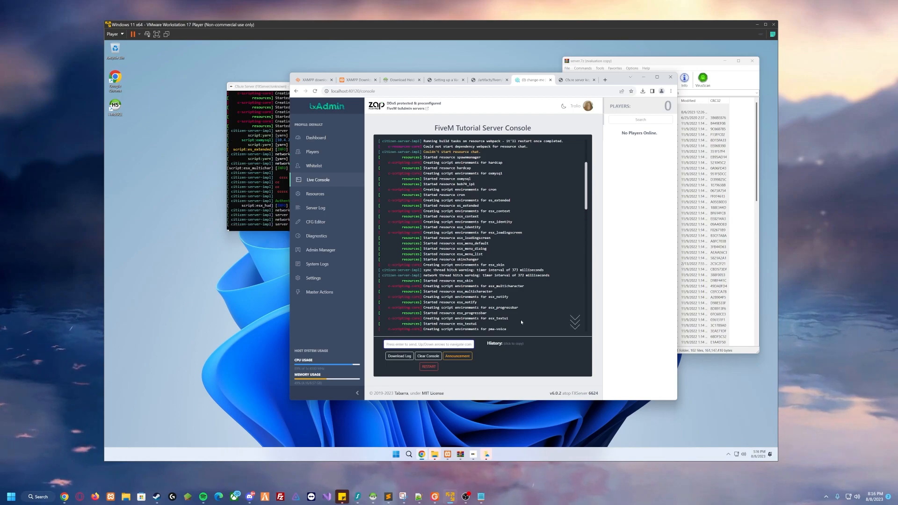
left_click(326, 141)
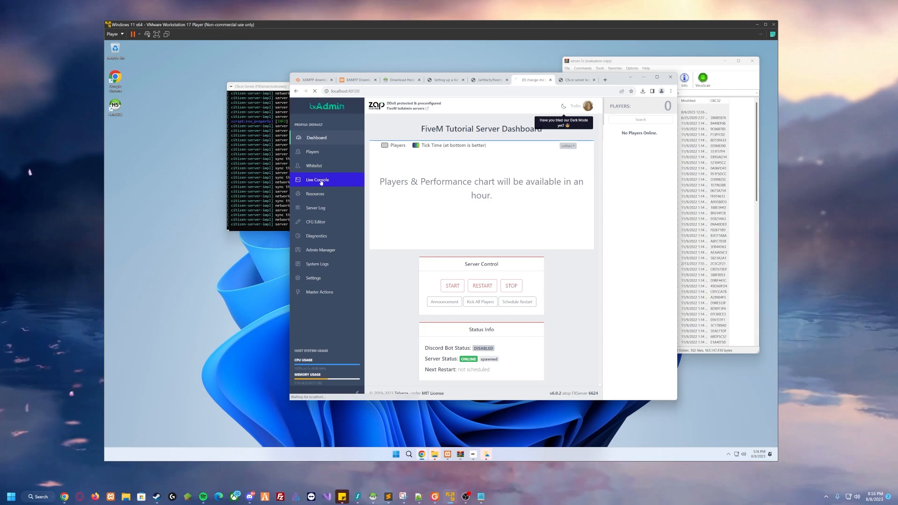
left_click(315, 208)
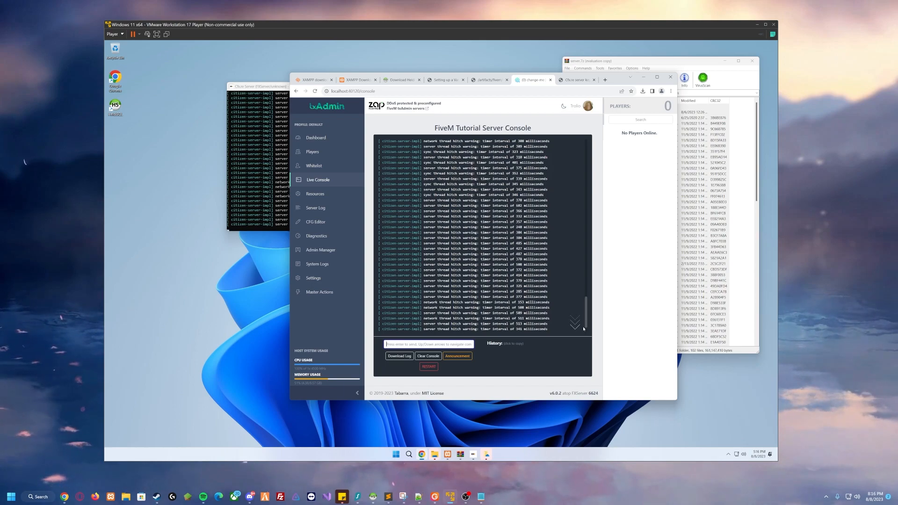
left_click(337, 138)
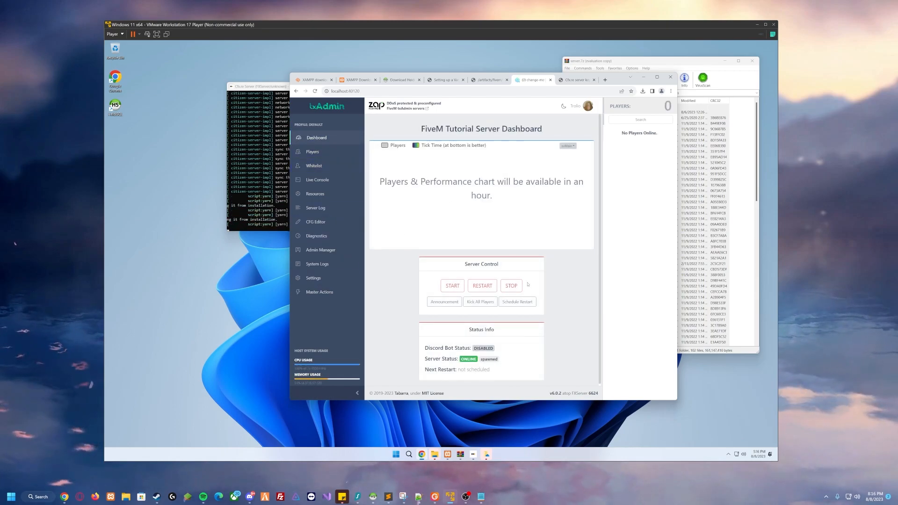
Open the Unnamed session in HeidiSQL and expand the ESX Legacy database to inspect its tables
left_click(260, 147)
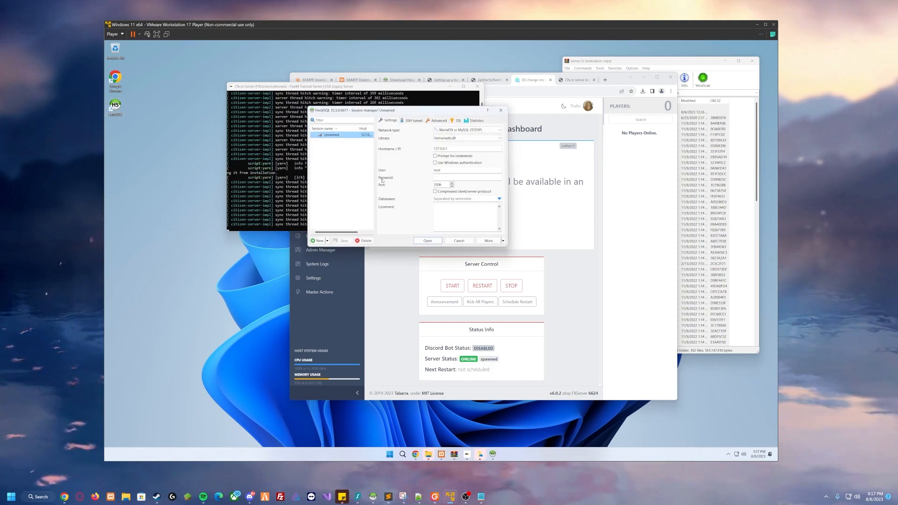
left_click(428, 241)
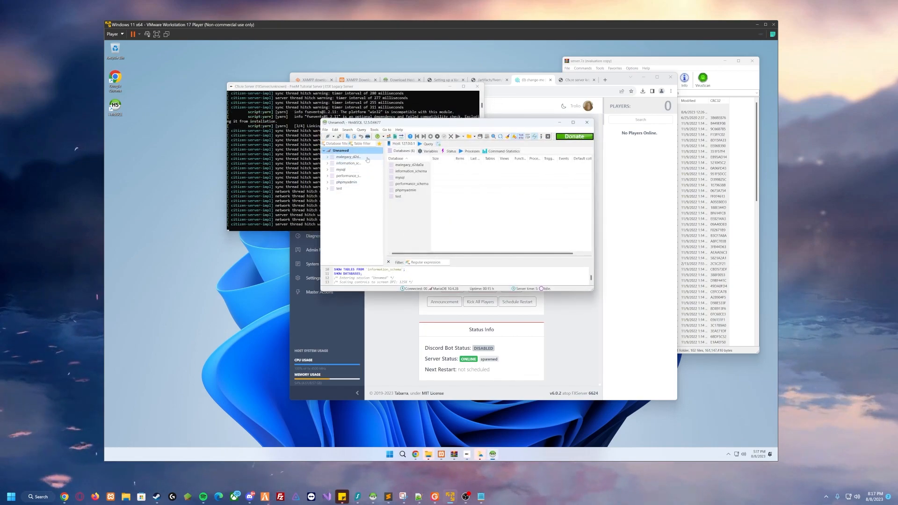
left_click(368, 160)
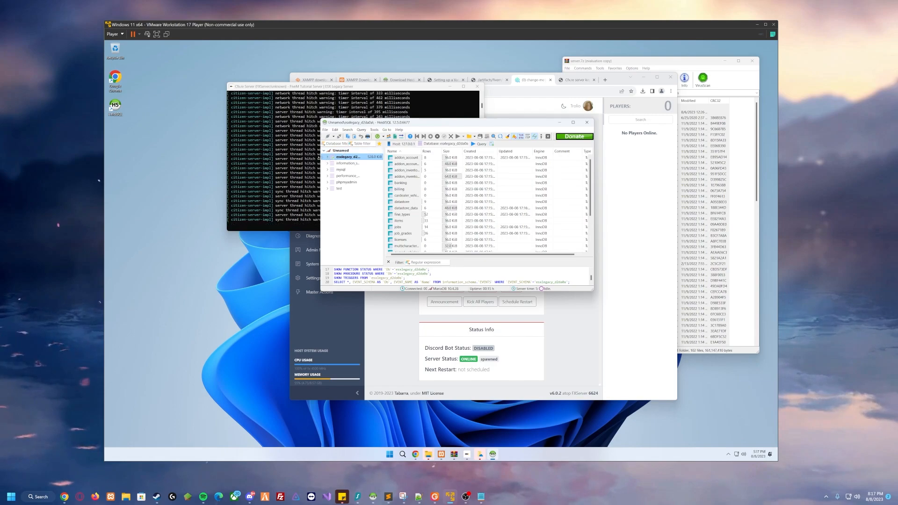
left_click(327, 158)
scroll(350, 194, "up", 2)
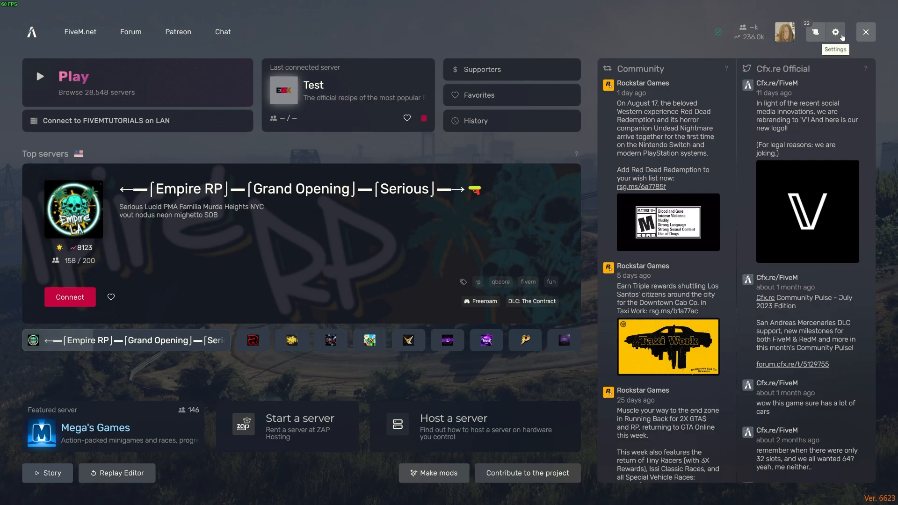
Look through the Account, Interface and Game settings of the FiveM client and close the settings
left_click(835, 32)
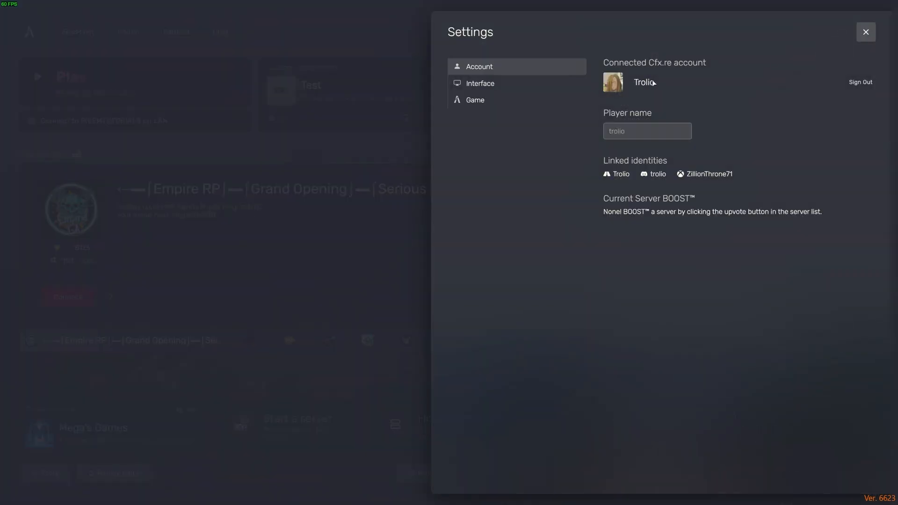
left_click(513, 90)
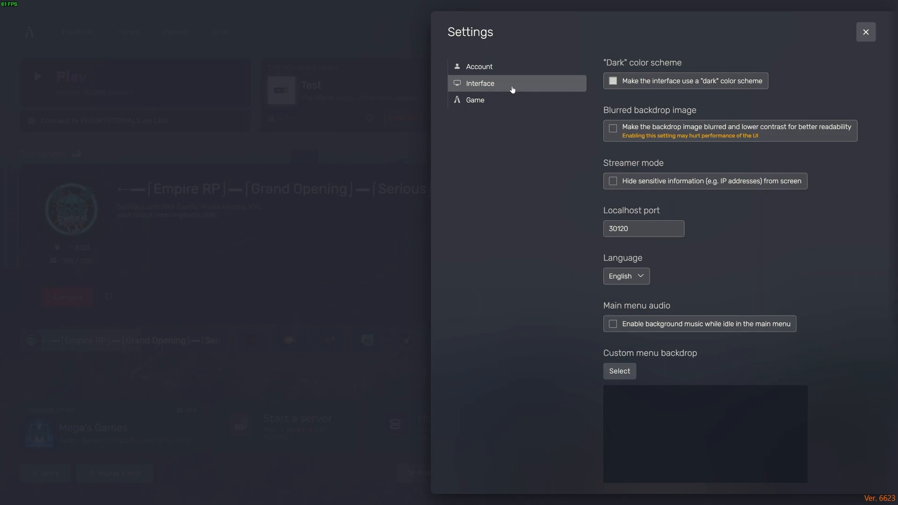
left_click(479, 107)
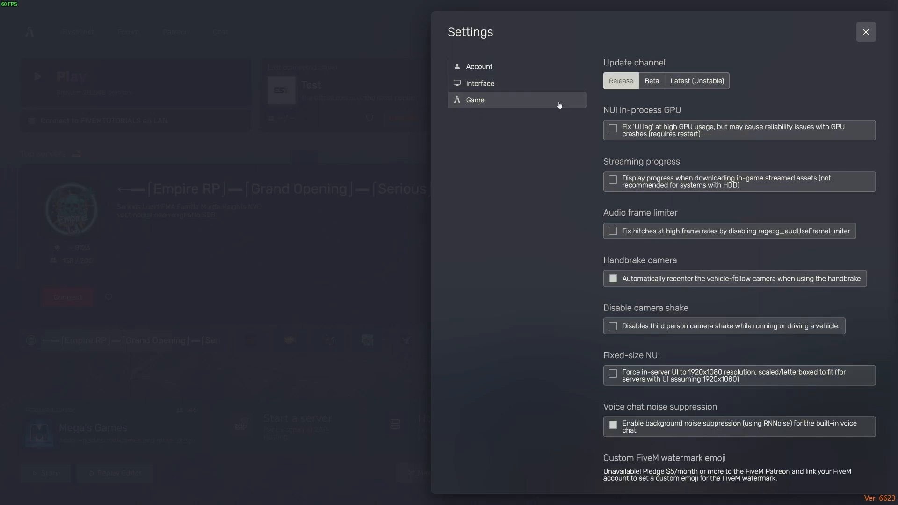
left_click(509, 89)
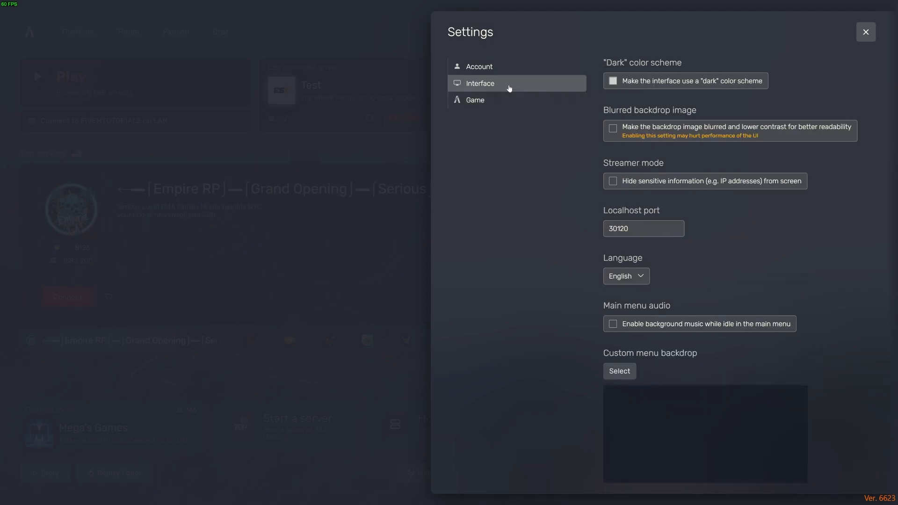
scroll(725, 249, "down", 2)
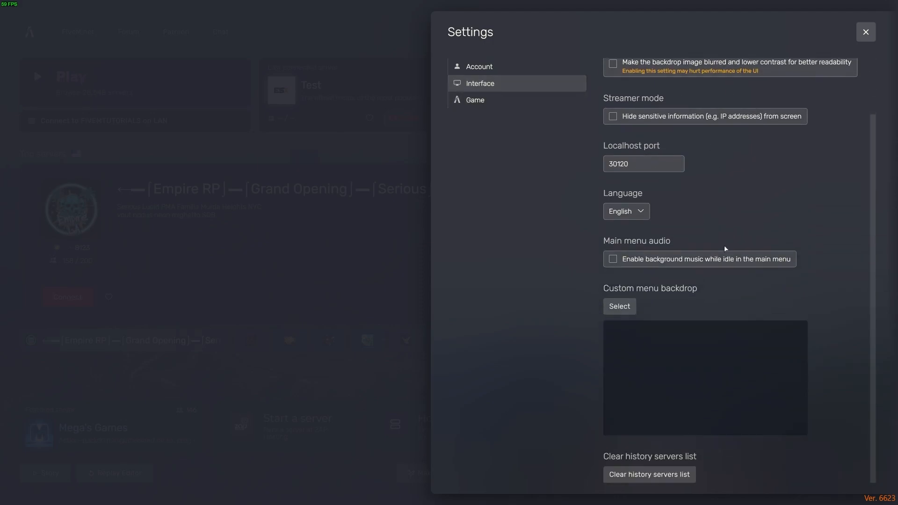
scroll(725, 249, "up", 2)
left_click(496, 70)
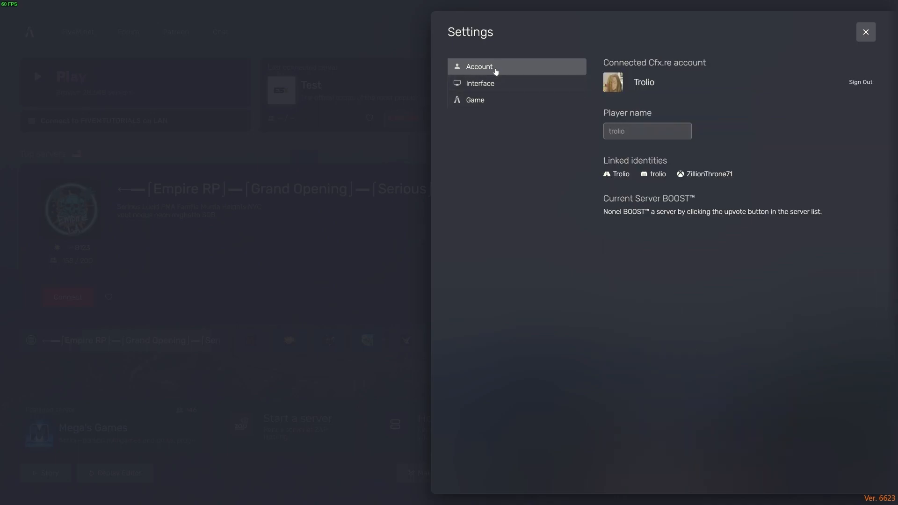
left_click(497, 99)
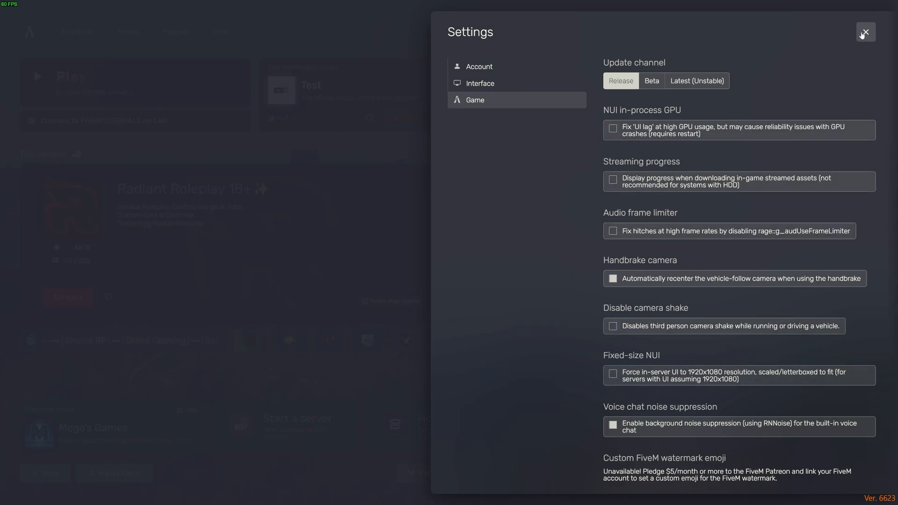
left_click(866, 32)
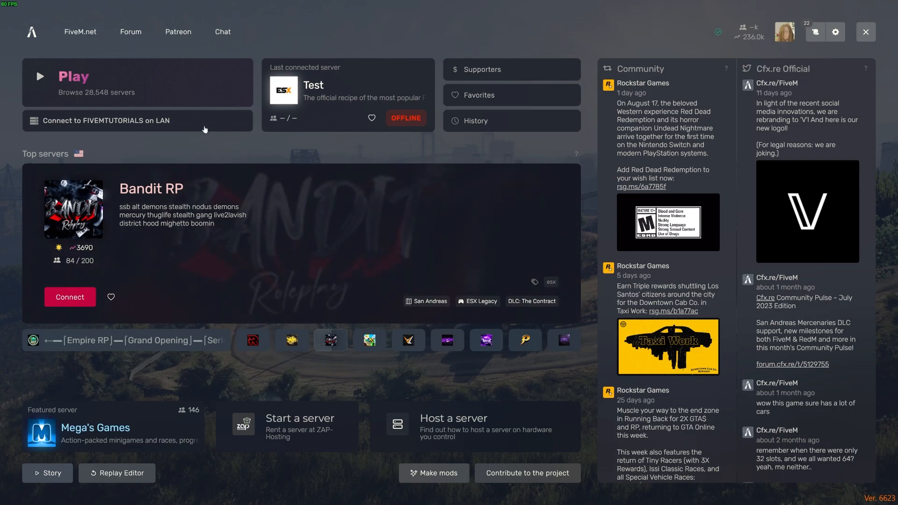
Connect to FIVEMTUTORIALS on LAN and create a male character with first name, last name, date of birth and height
left_click(204, 129)
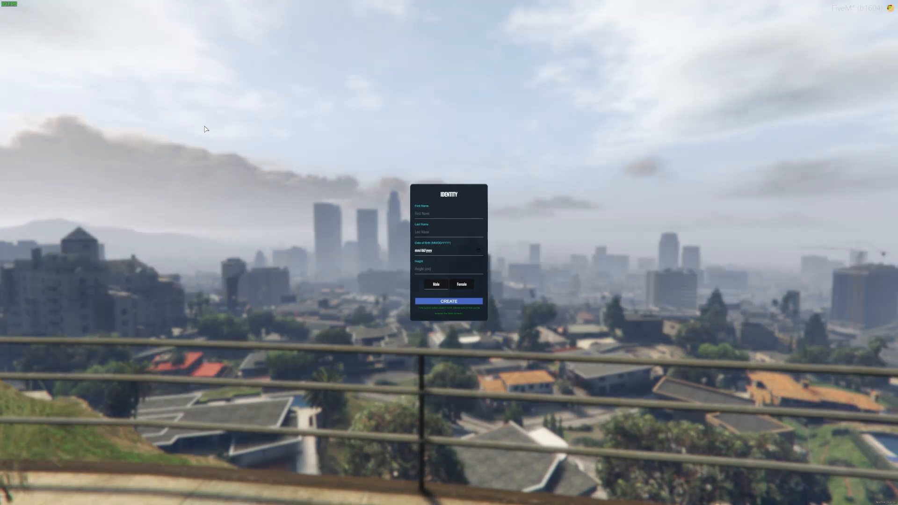
left_click(423, 214)
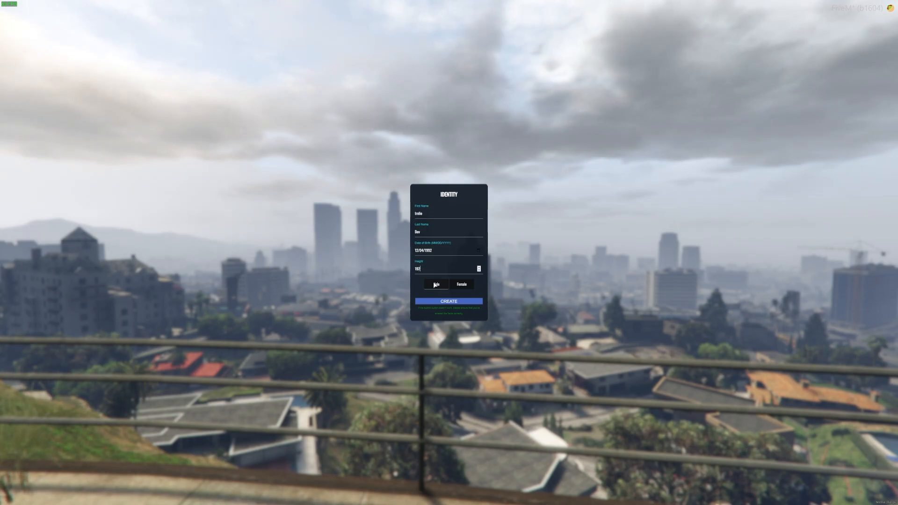
left_click(458, 302)
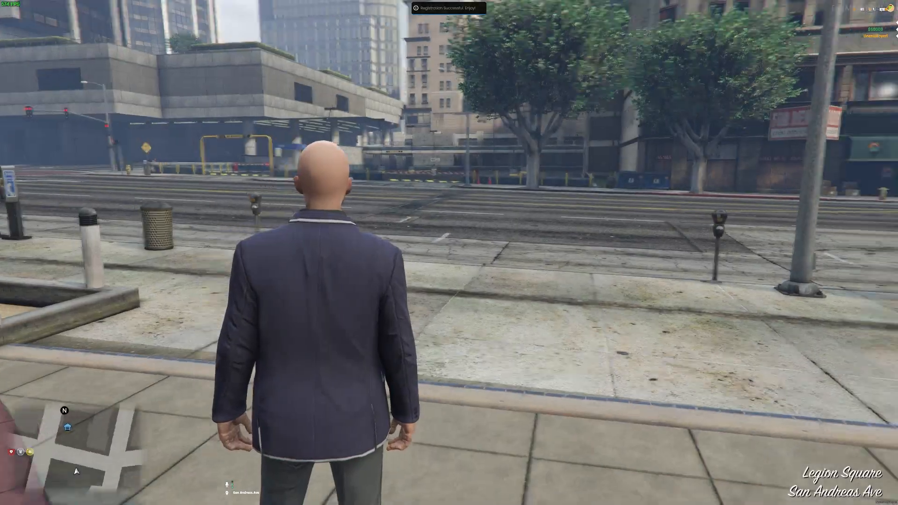
key("w")
key("shift+w")
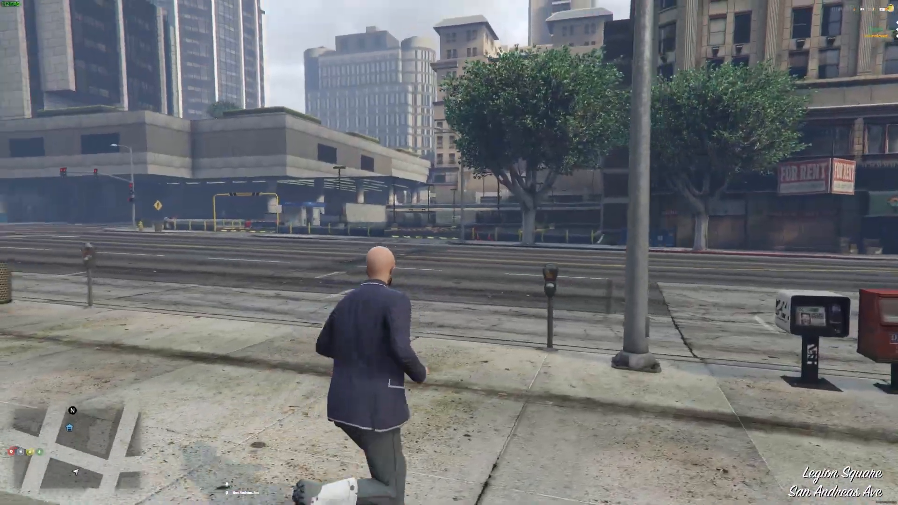
key("shift+w")
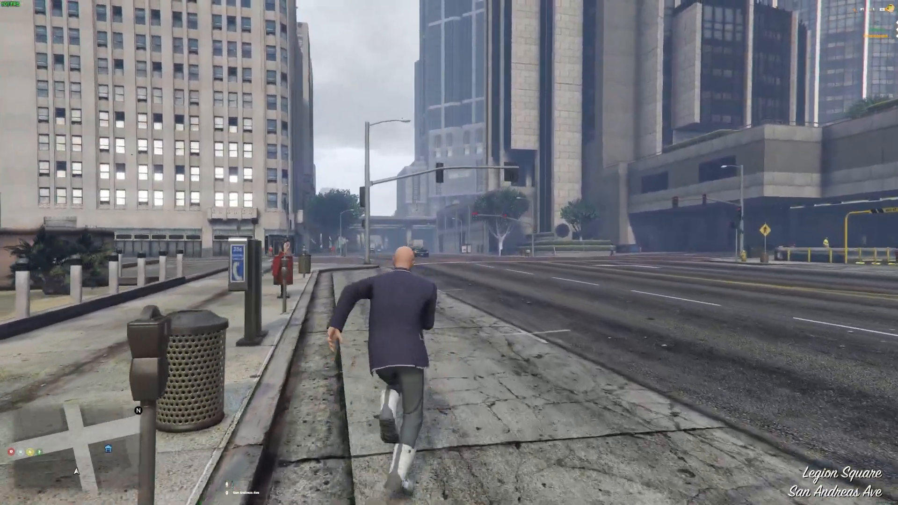
key("shift+w")
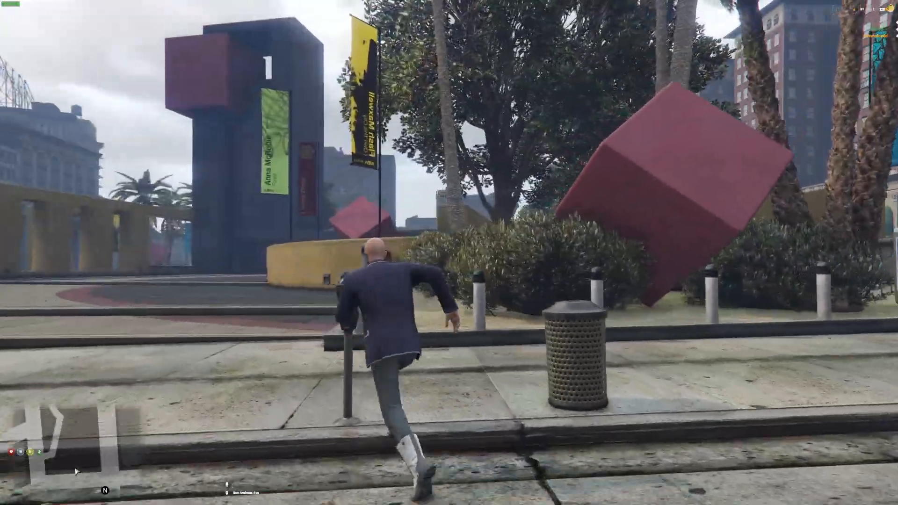
key("shift+w")
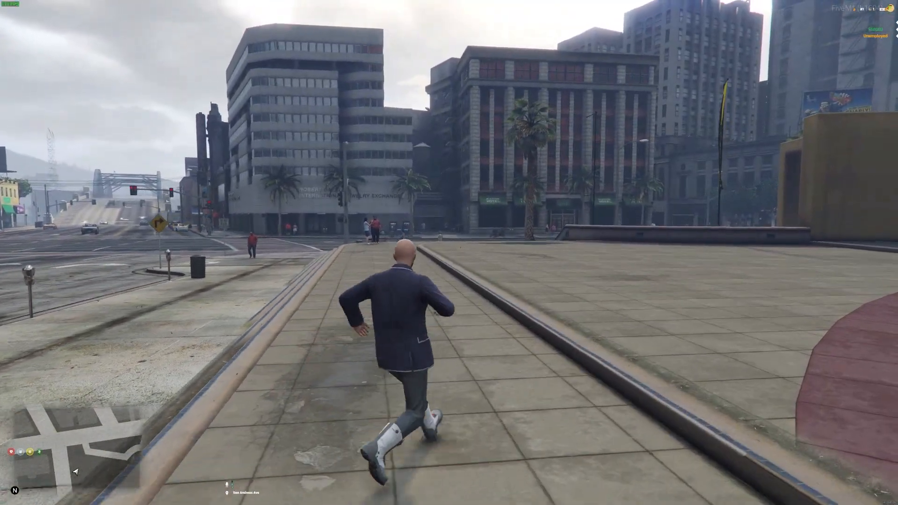
Switch from the game back to the virtual machine and bring the txAdmin dashboard to the front
key("alt+Tab")
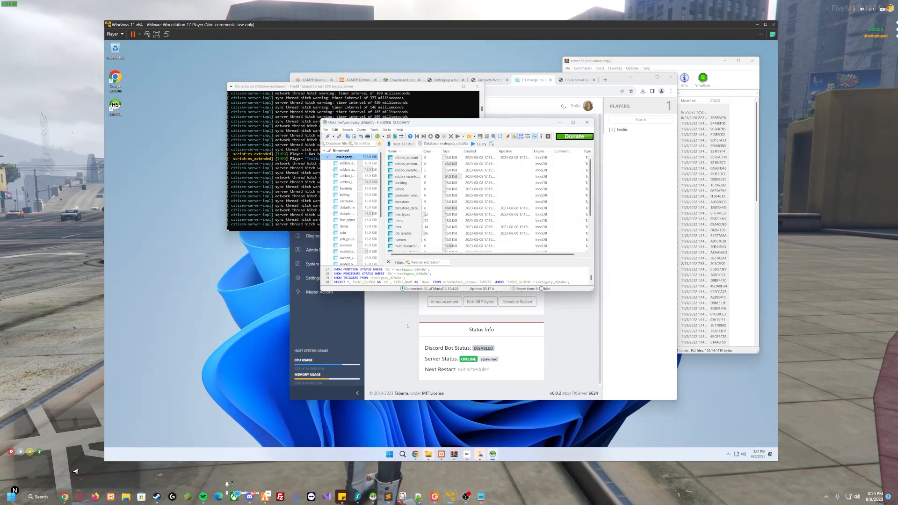
left_click(407, 325)
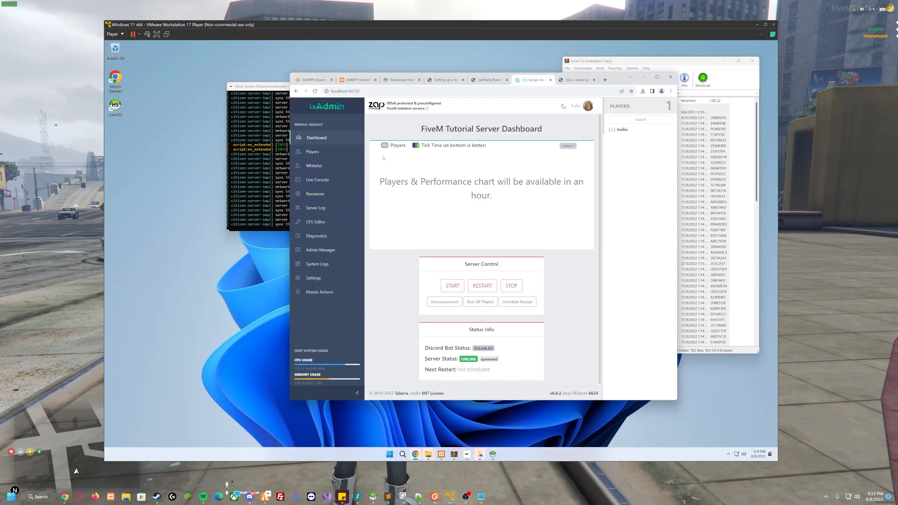
Copy the connected player's license identifier from the player's IDs and close the player details
left_click(637, 131)
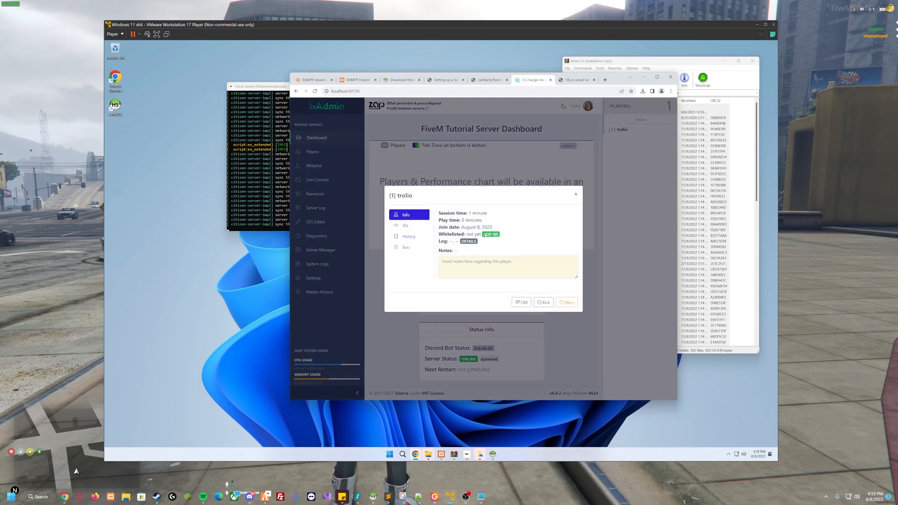
left_click(411, 227)
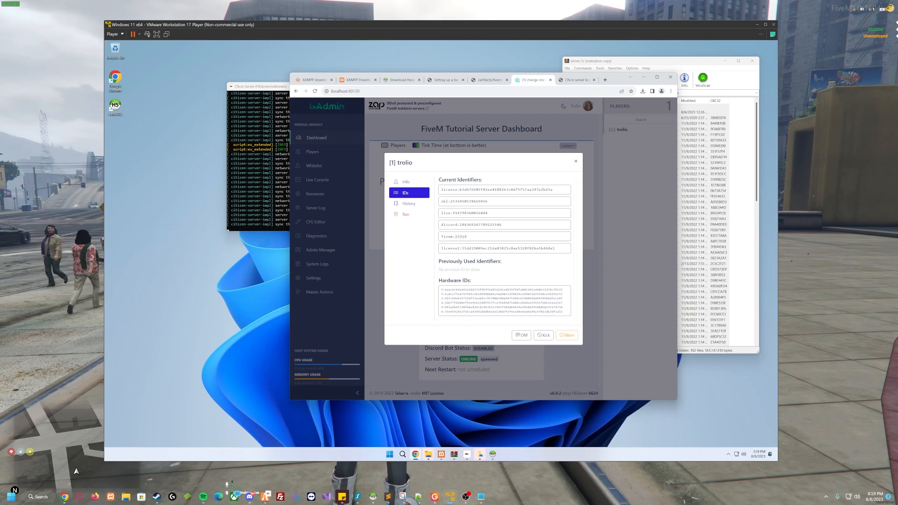
double_click(543, 191)
left_click(557, 192)
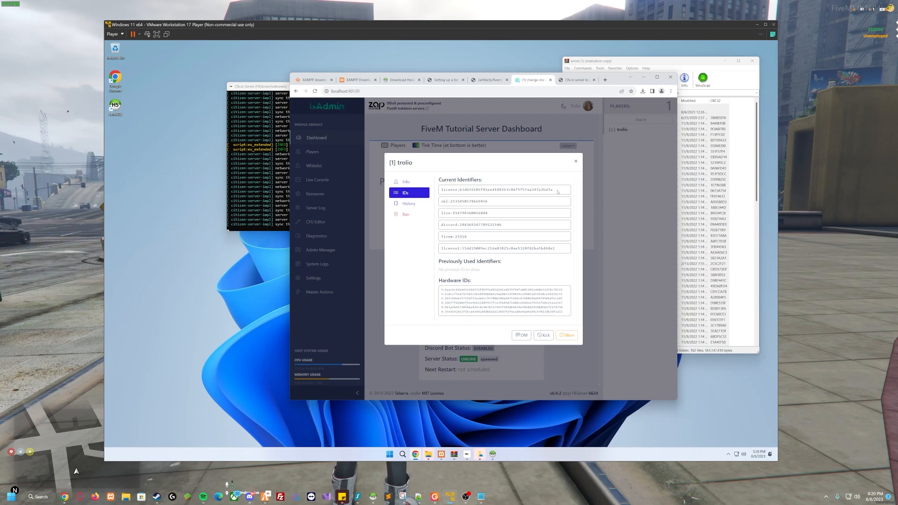
left_click_drag(527, 190, 445, 194)
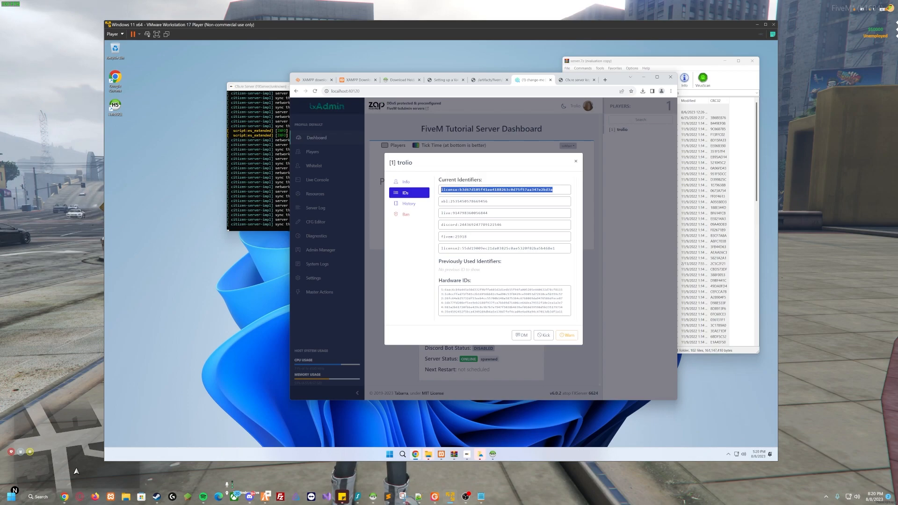
right_click(448, 192)
left_click(461, 198)
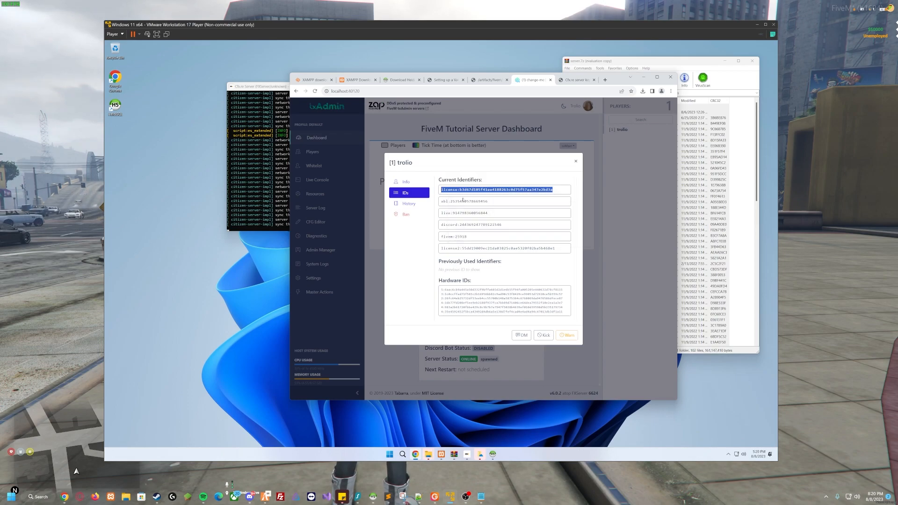
left_click(577, 163)
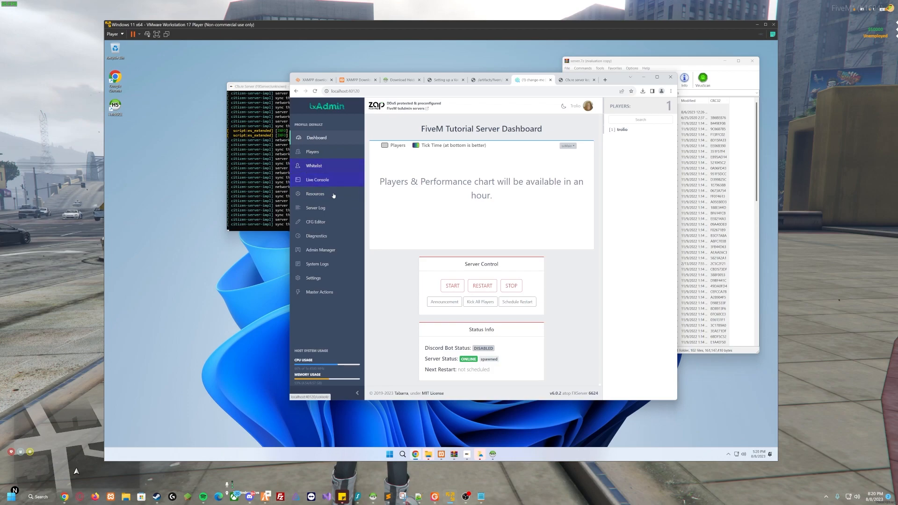
View the server config file in a maximized browser window and recheck the connected player's identifiers from the Players page
left_click(327, 222)
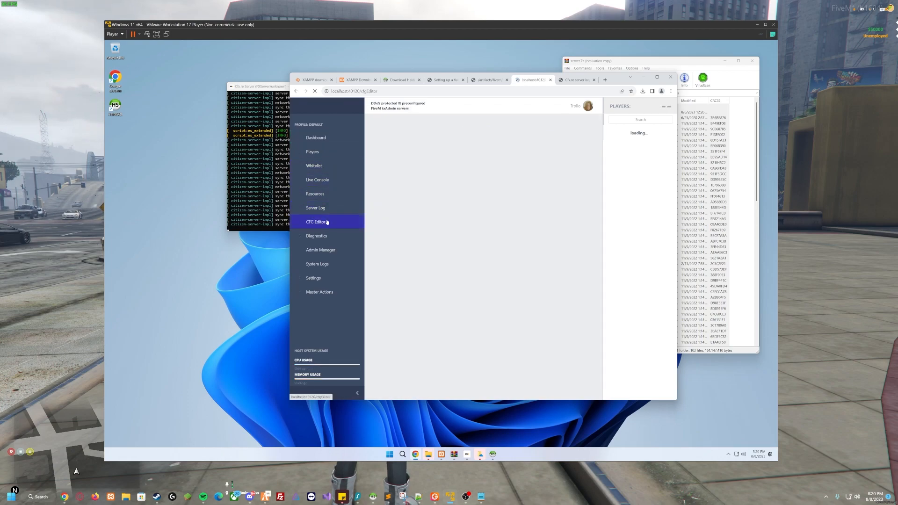
left_click(657, 77)
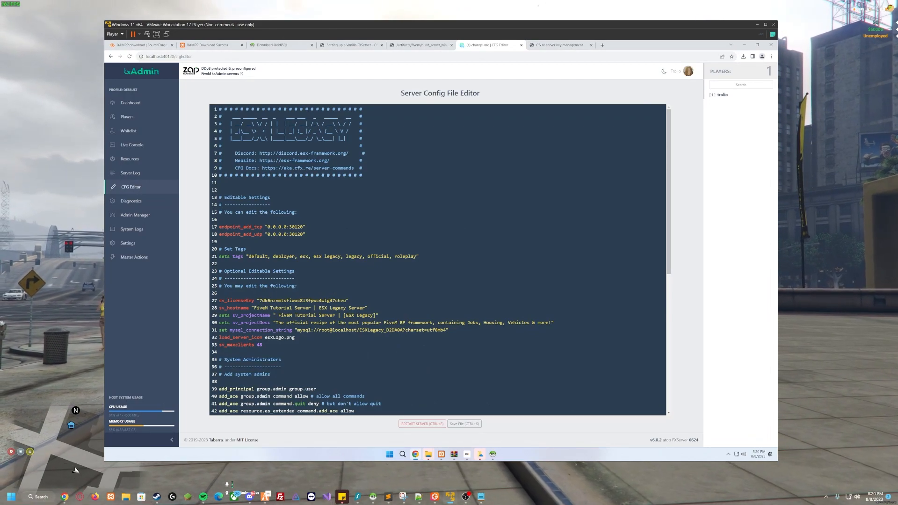
left_click(127, 118)
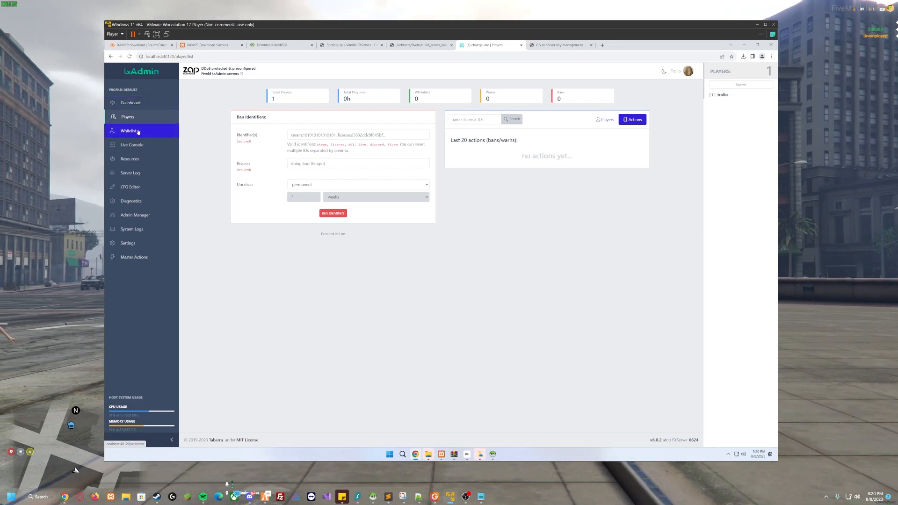
left_click(723, 94)
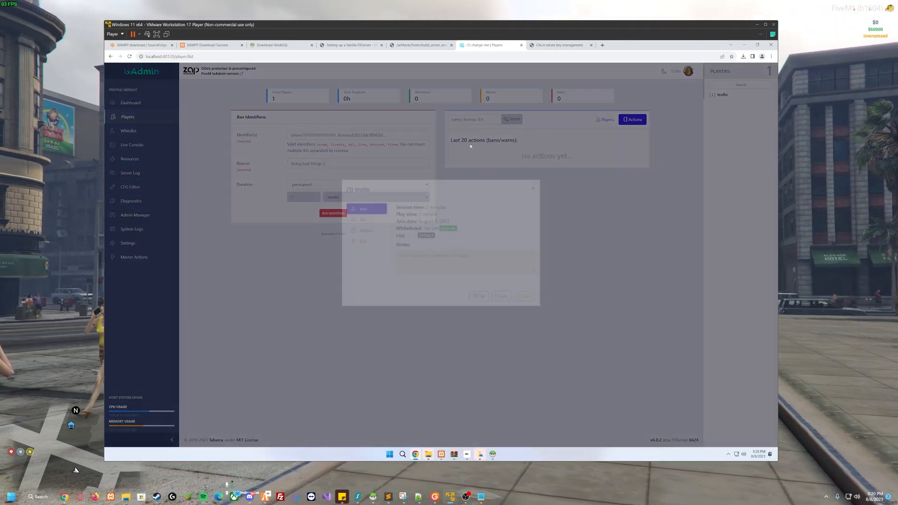
left_click(367, 231)
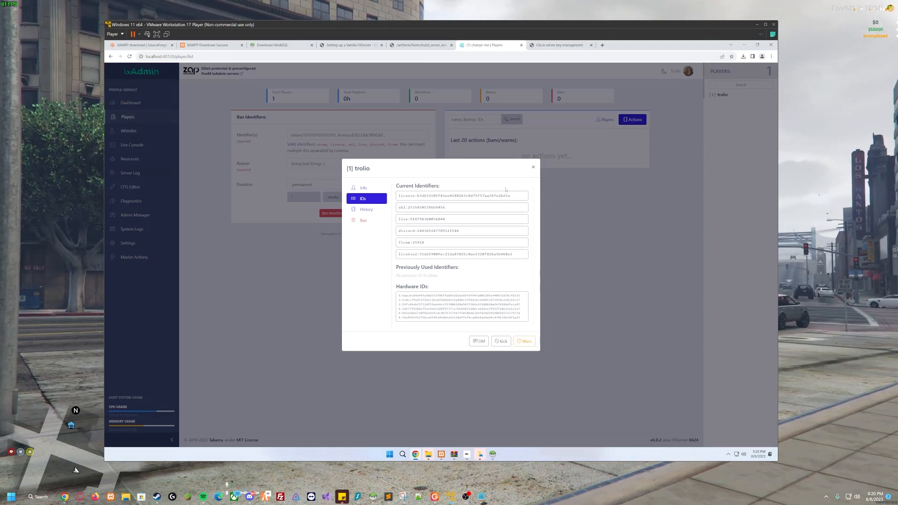
left_click(532, 171)
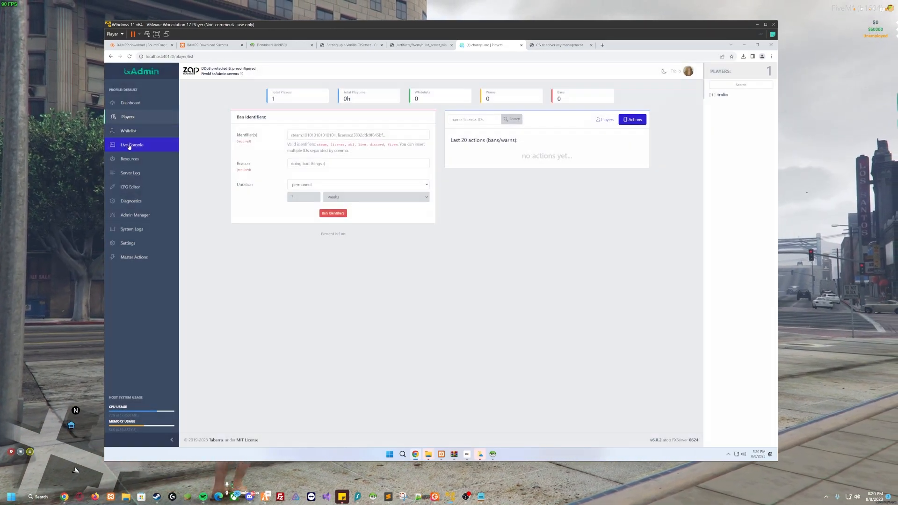
Add an add_principal line under the last system admin in the server config, giving the player's license identifier group.admin with a player-name comment
left_click(133, 187)
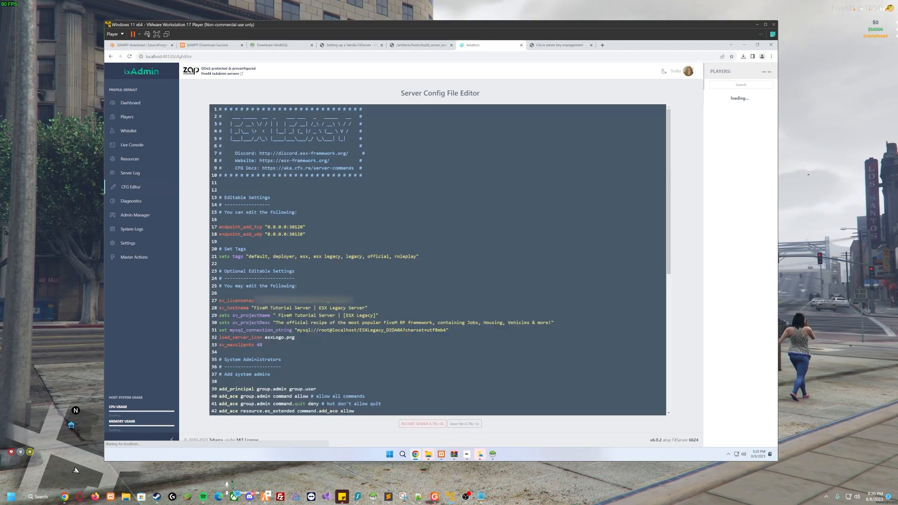
scroll(438, 259, "down", 3)
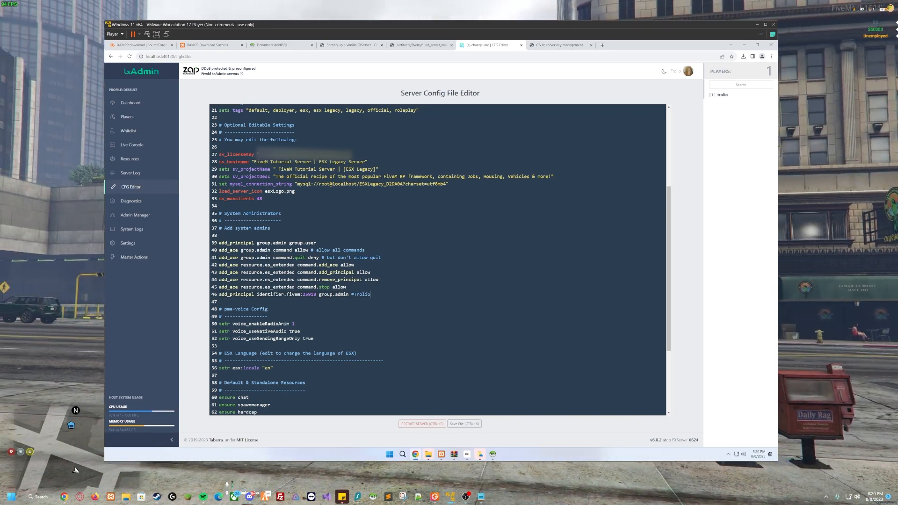
key("Return")
type("add_principal identifier.")
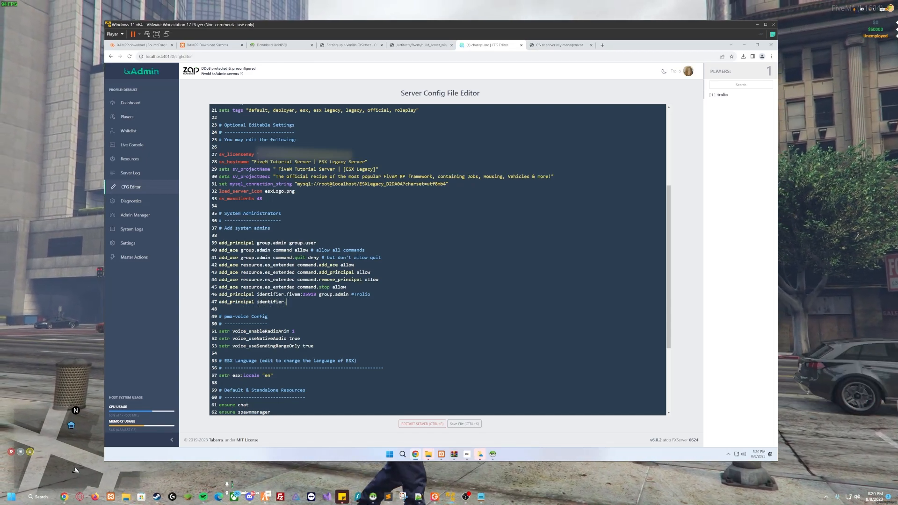
key("ctrl+v")
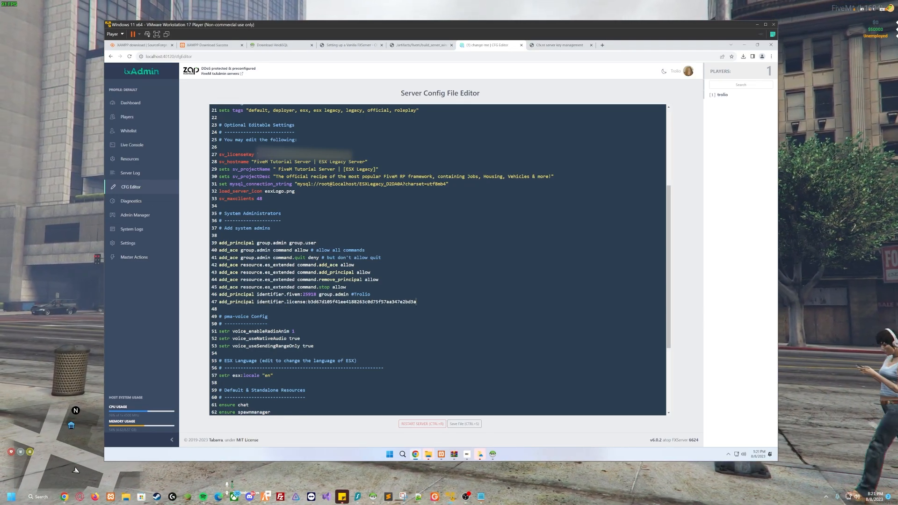
type("group")
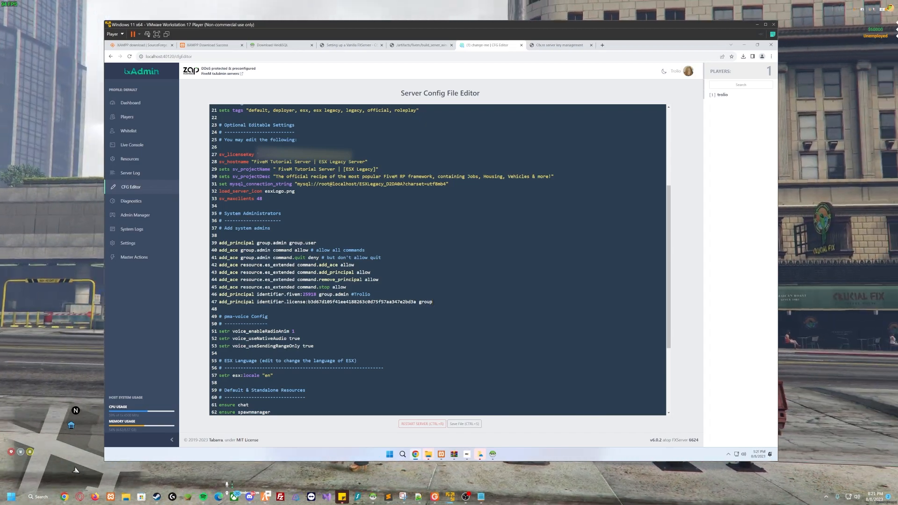
type(".adm")
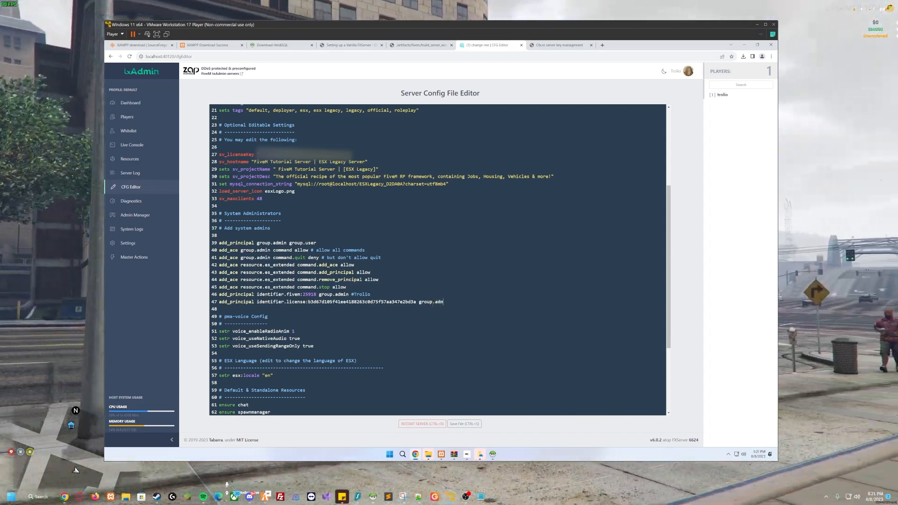
type("in")
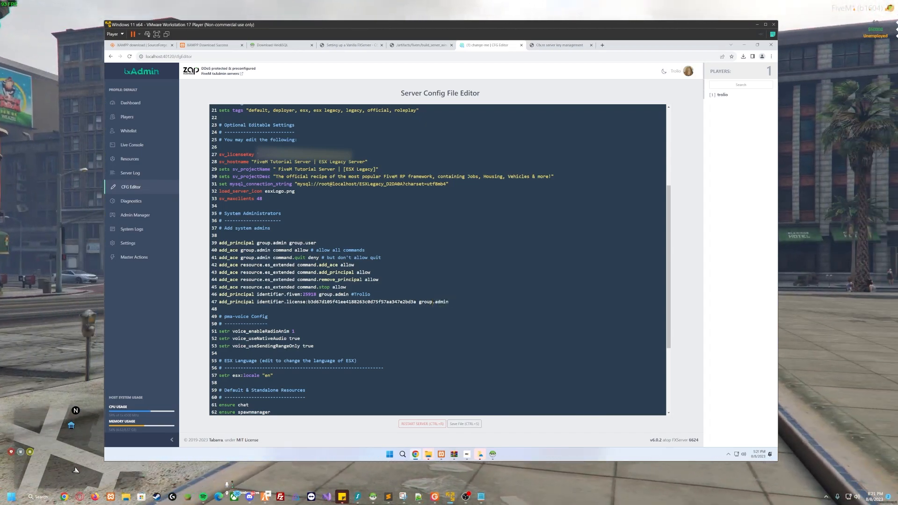
type(" #trolio")
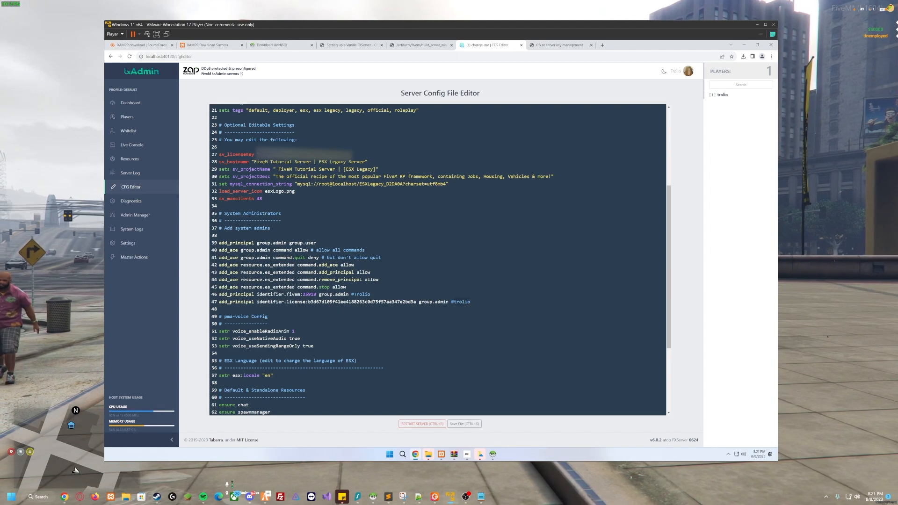
Delete the add_principal line with the license identifier from the system administrators section
left_click_drag(471, 303, 465, 302)
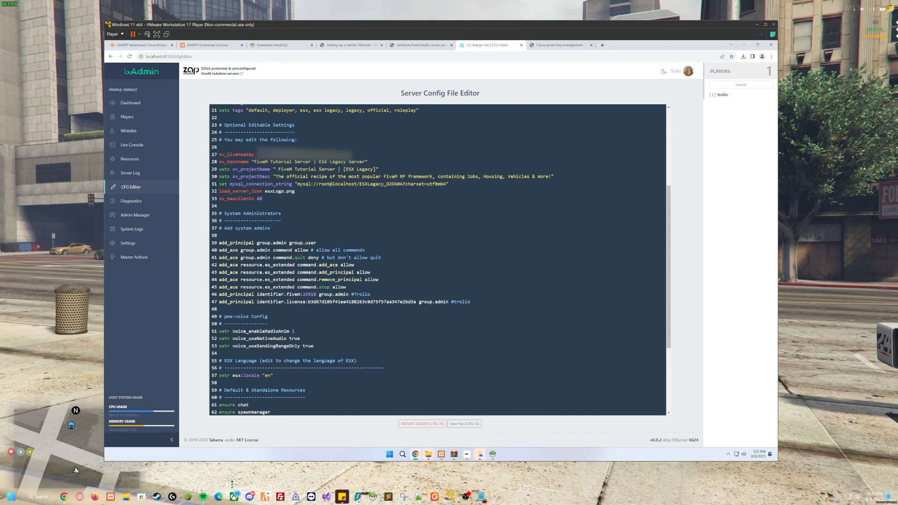
left_click_drag(470, 302, 375, 295)
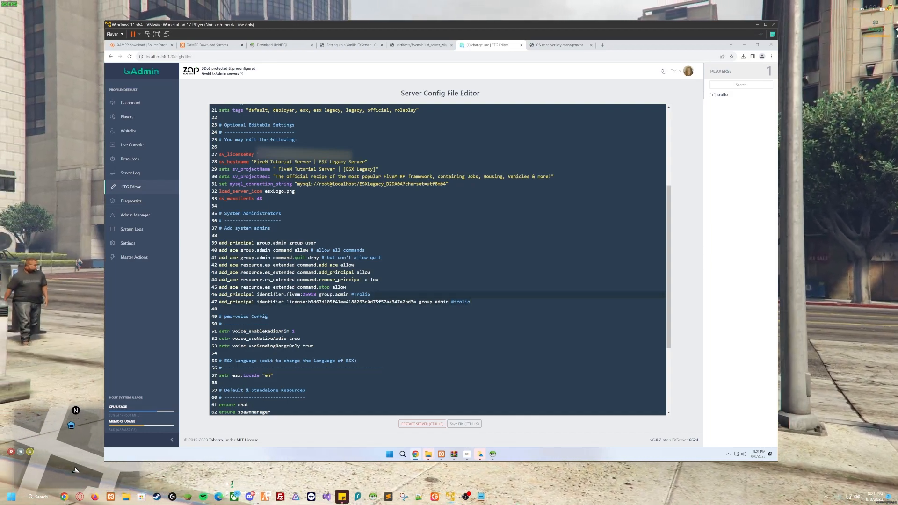
key("BackSpace")
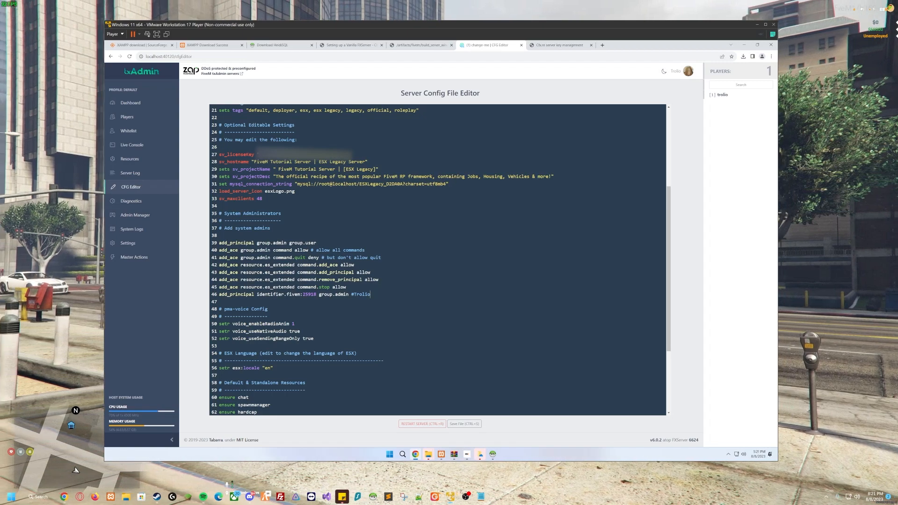
Return to the txAdmin dashboard and switch back to the FiveM game
left_click(144, 107)
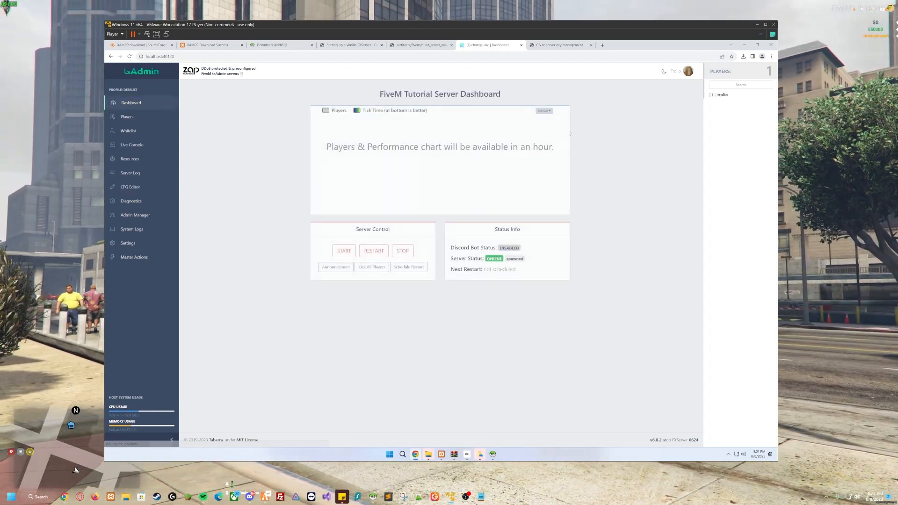
left_click(808, 57)
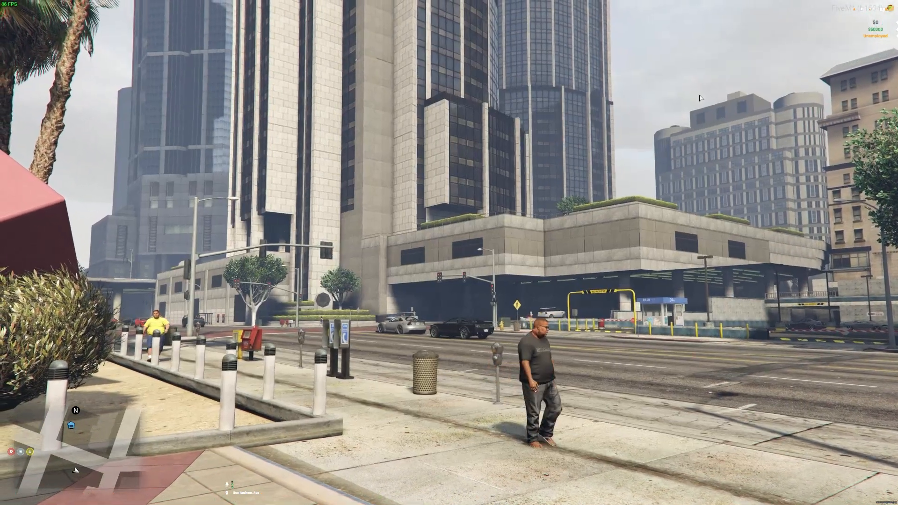